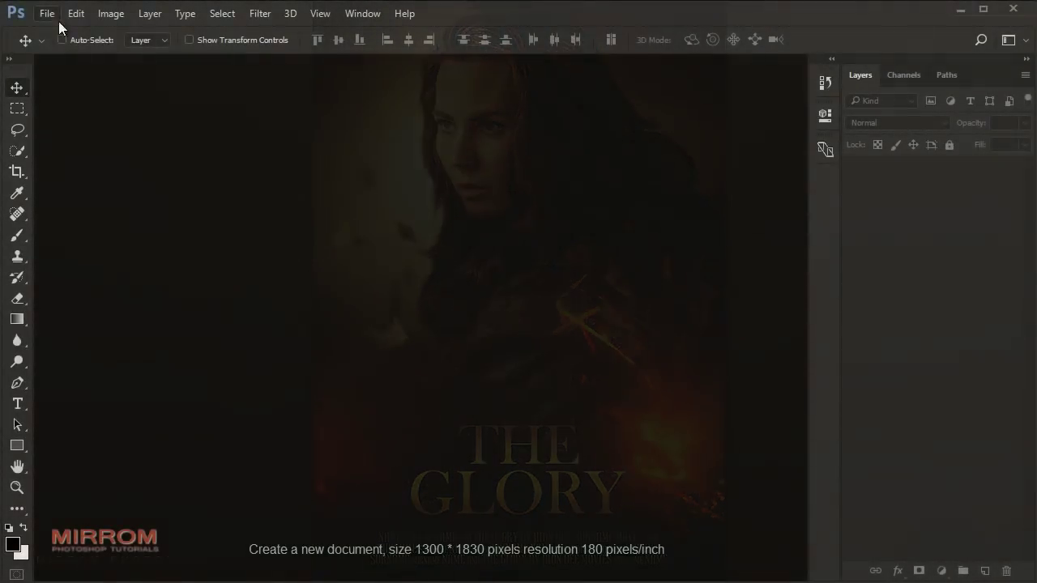
Create a new 1300 × 1830 px, 180 ppi document named 'The Glory'
{"action": "left_click", "coordinate": [49, 13]}
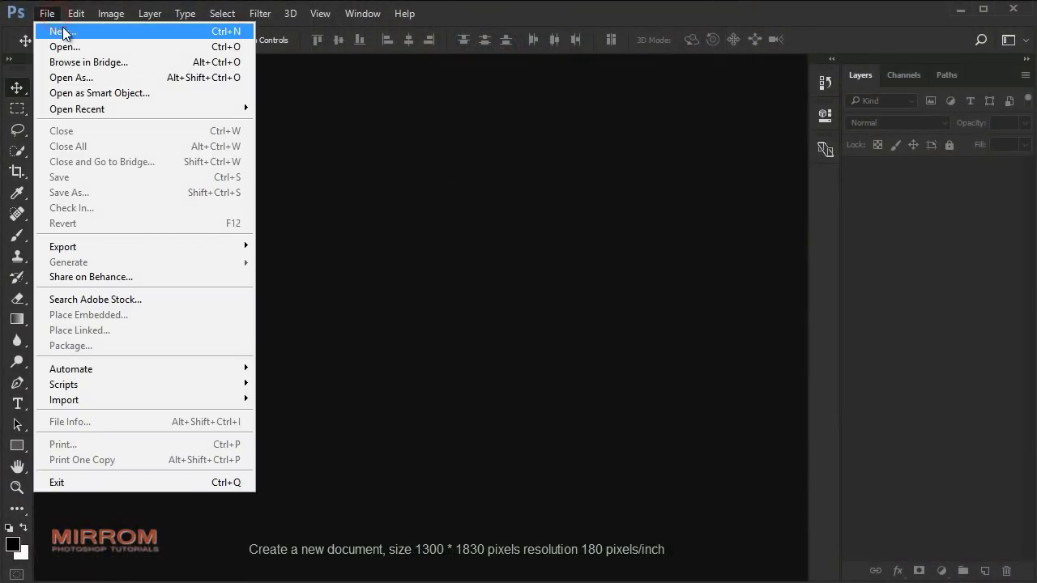
{"action": "left_click", "coordinate": [86, 30]}
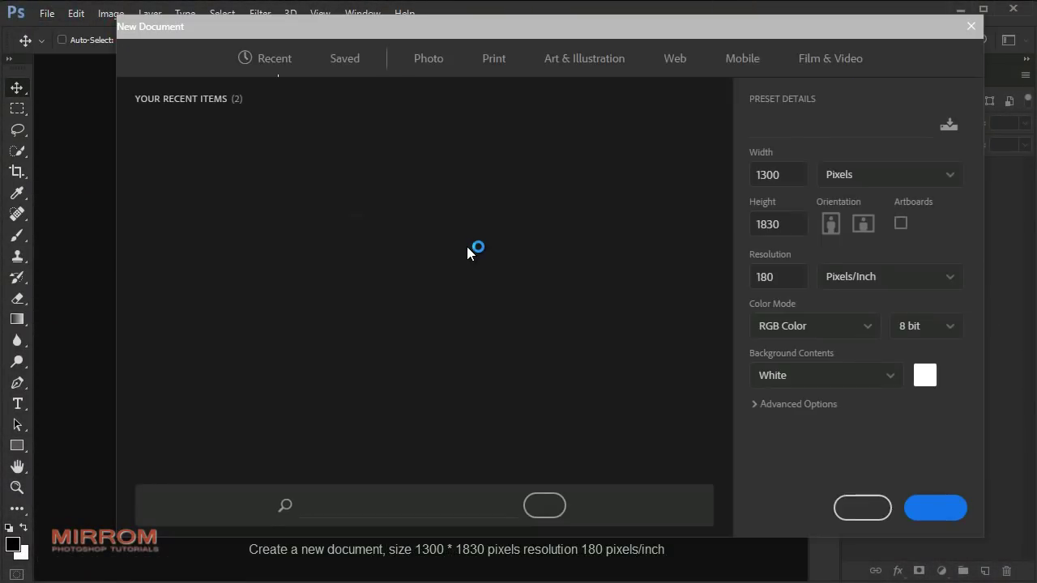
{"action": "double_click", "coordinate": [788, 175]}
{"action": "double_click", "coordinate": [790, 224]}
{"action": "double_click", "coordinate": [790, 277]}
{"action": "double_click", "coordinate": [823, 126]}
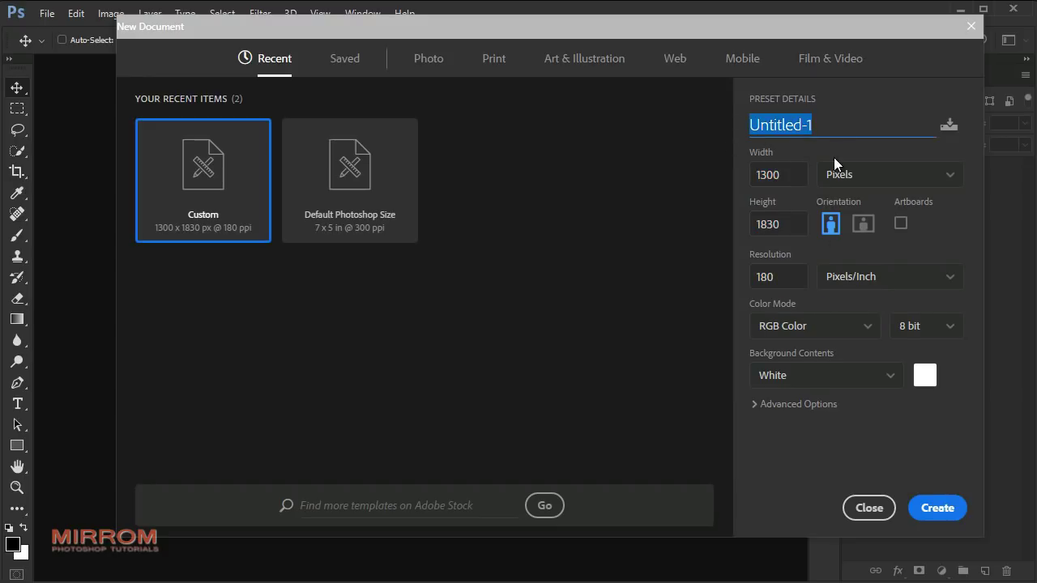
{"action": "type", "text": "The Glory"}
{"action": "left_click", "coordinate": [932, 508]}
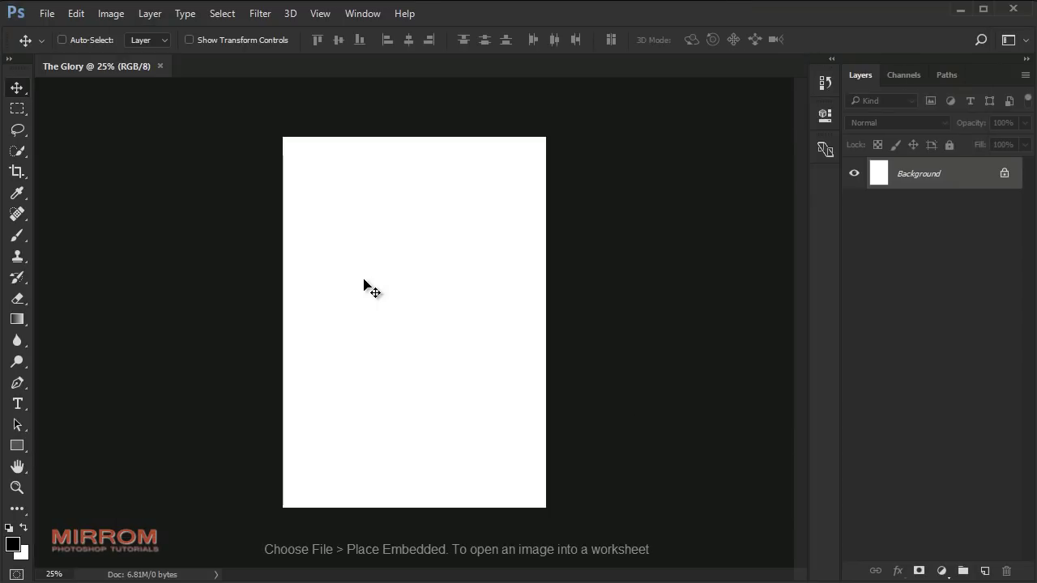
Embed the castle photo and scale it to fill the canvas below a white top strip
{"action": "left_click", "coordinate": [49, 14]}
{"action": "left_click", "coordinate": [166, 321]}
{"action": "left_click_drag", "start_coordinate": [498, 311], "coordinate": [498, 420]}
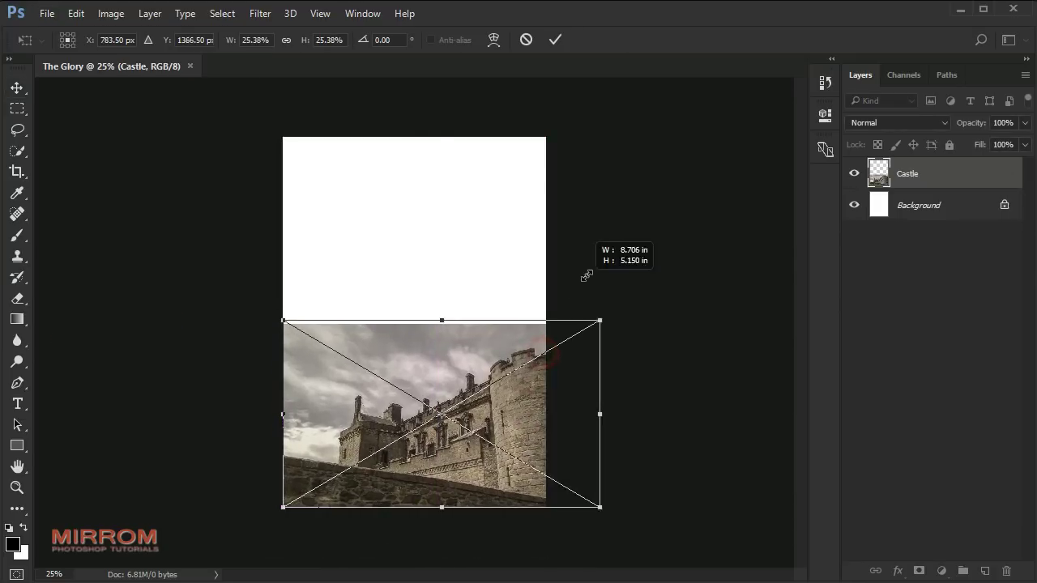
{"action": "left_click_drag", "start_coordinate": [544, 354], "coordinate": [660, 282]}
{"action": "left_click_drag", "start_coordinate": [280, 283], "coordinate": [226, 251]}
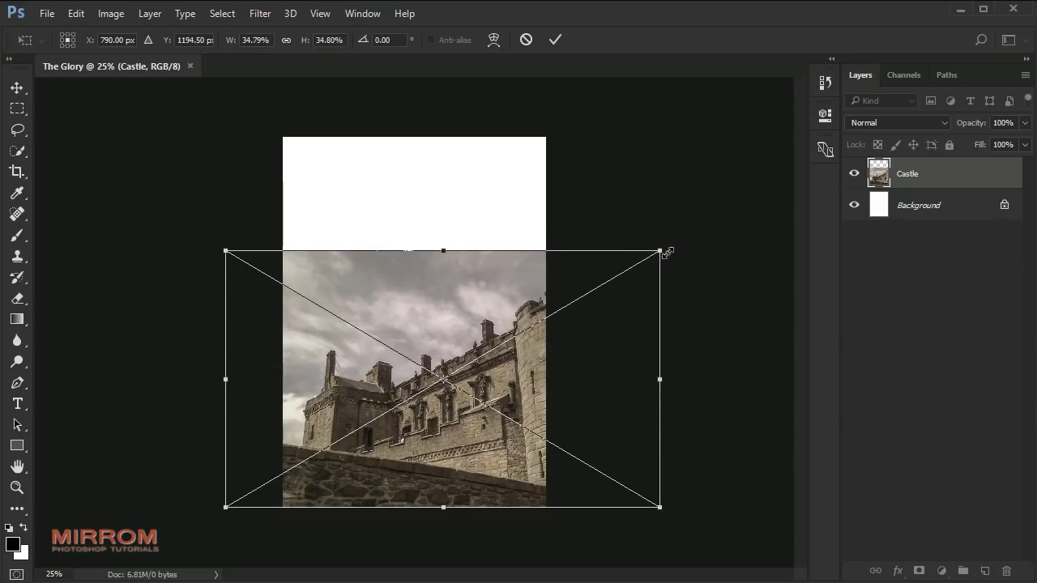
{"action": "left_click_drag", "start_coordinate": [663, 252], "coordinate": [679, 239]}
{"action": "left_click_drag", "start_coordinate": [457, 238], "coordinate": [458, 213]}
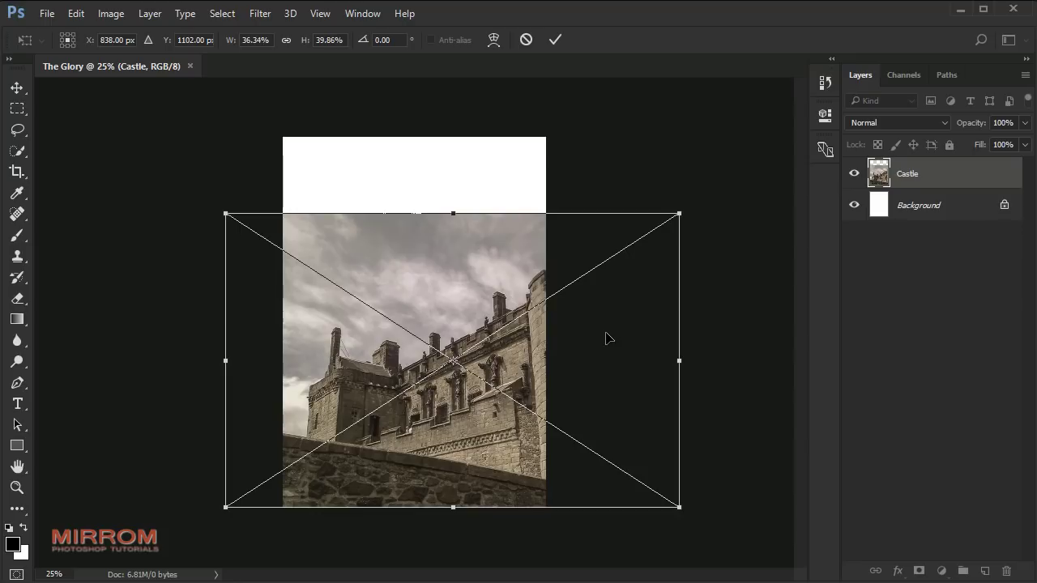
{"action": "left_click_drag", "start_coordinate": [462, 213], "coordinate": [461, 191]}
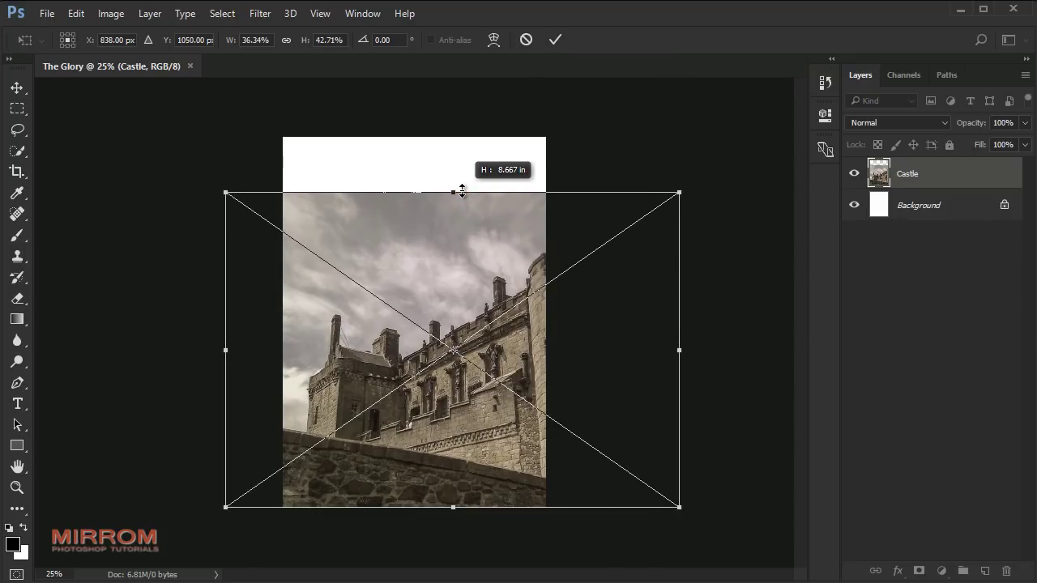
{"action": "left_click", "coordinate": [554, 40]}
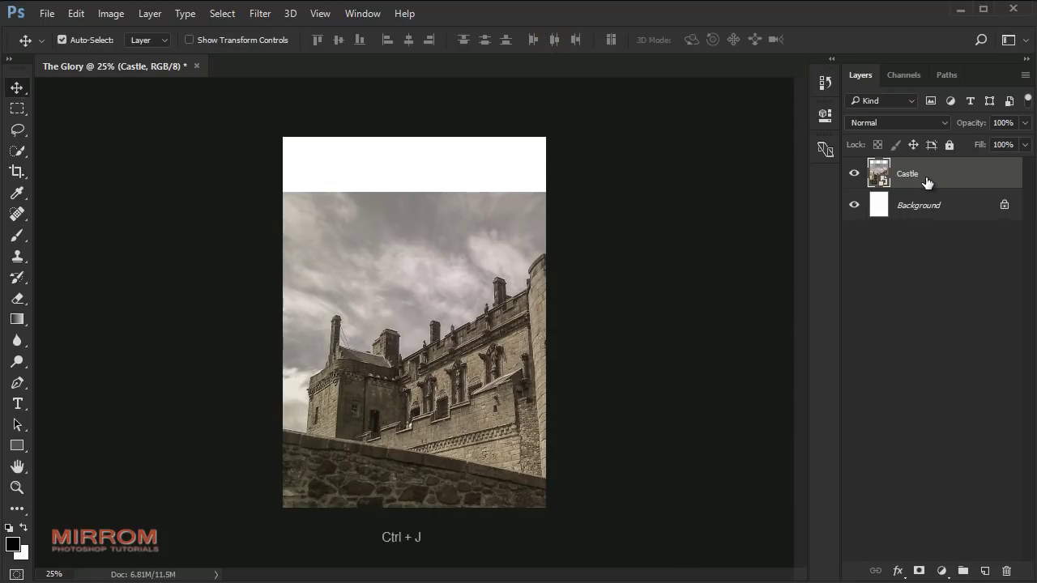
Duplicate the Castle layer and move the original Castle layer up over the top strip
{"action": "key", "text": "ctrl+j"}
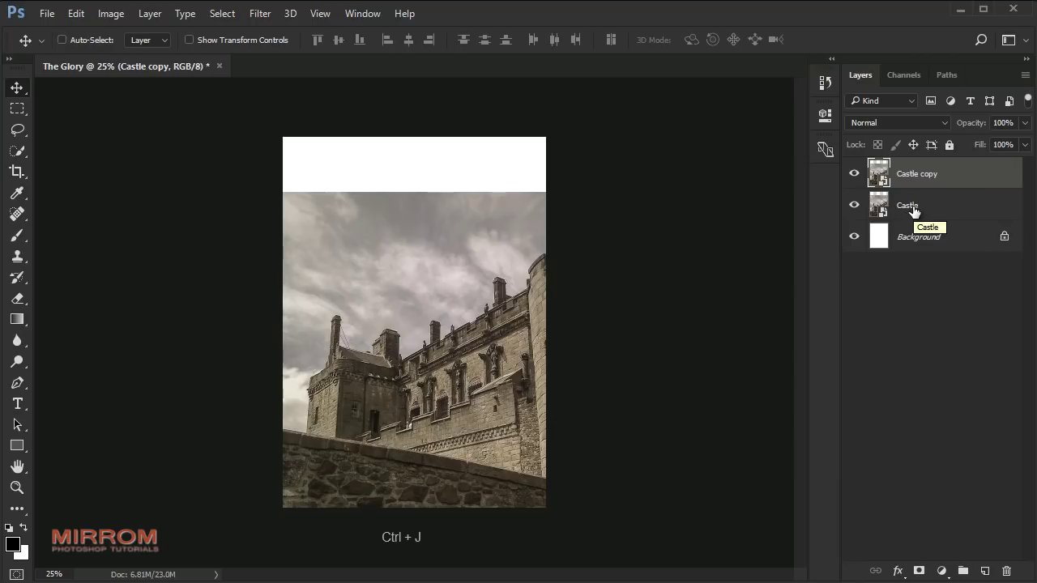
{"action": "left_click", "coordinate": [909, 207]}
{"action": "left_click_drag", "start_coordinate": [470, 271], "coordinate": [475, 215]}
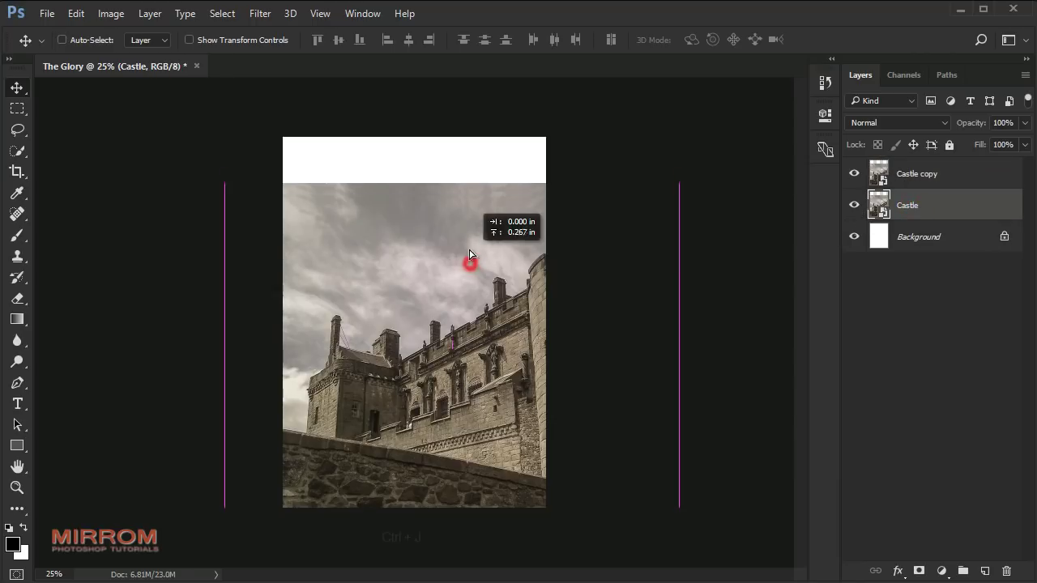
{"action": "left_click", "coordinate": [930, 180]}
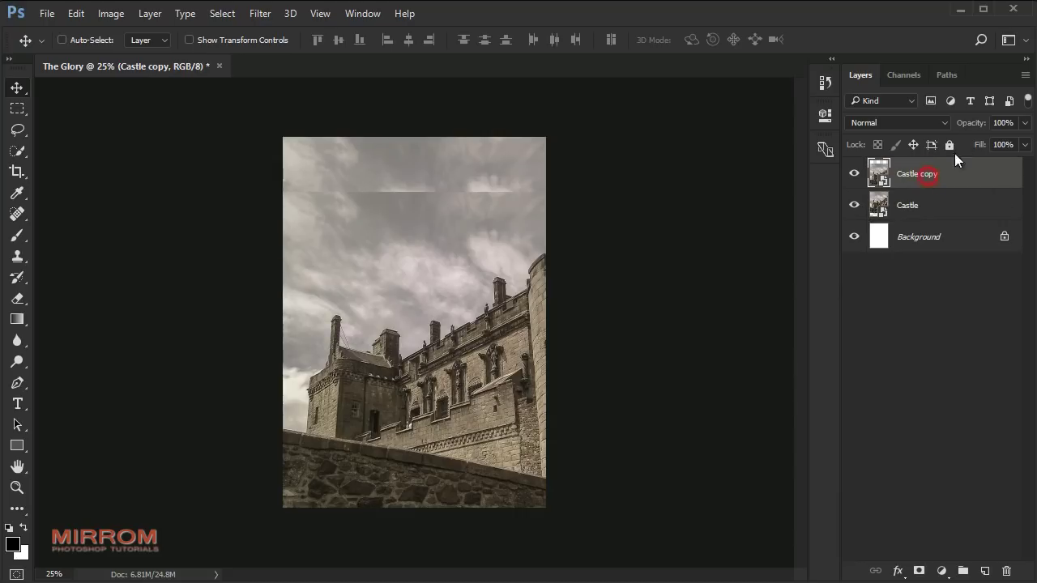
{"action": "left_click_drag", "start_coordinate": [972, 123], "coordinate": [958, 129]}
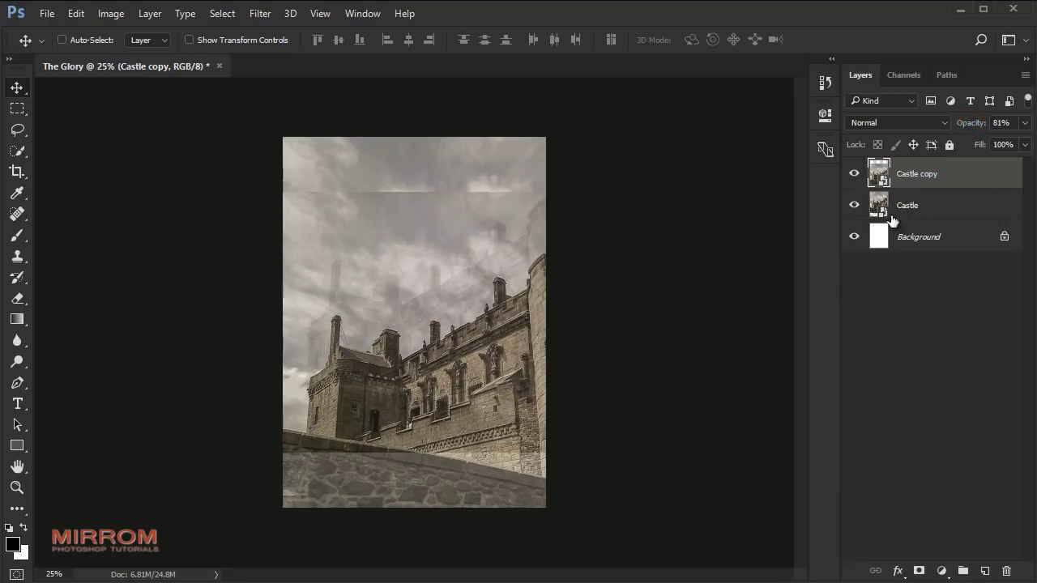
{"action": "left_click", "coordinate": [969, 123]}
{"action": "left_click", "coordinate": [914, 205]}
{"action": "left_click", "coordinate": [854, 205]}
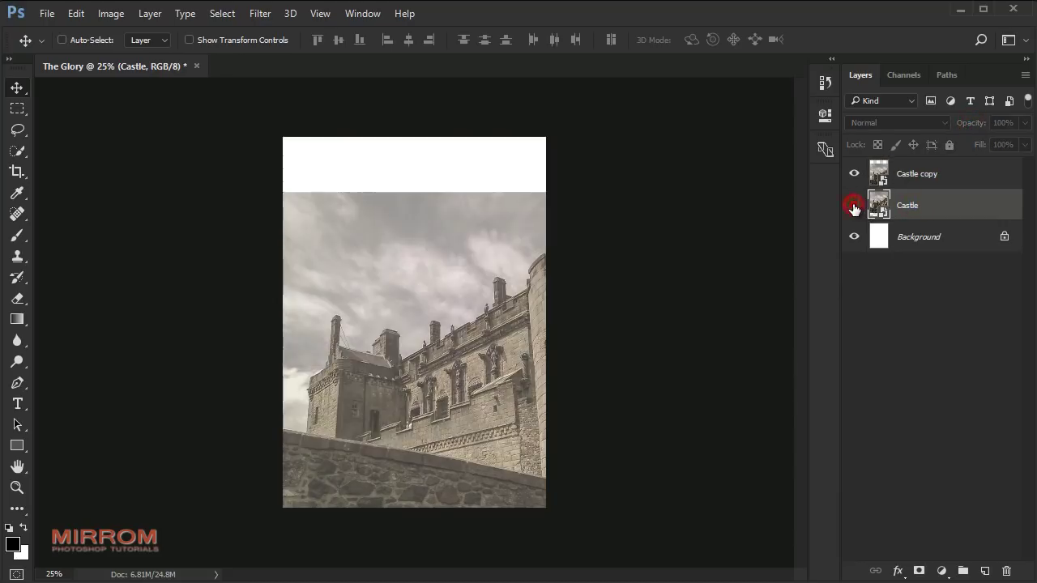
Enlarge the Castle layer to about 45.44% × 53.41% and shift it right
{"action": "key", "text": "ctrl+t"}
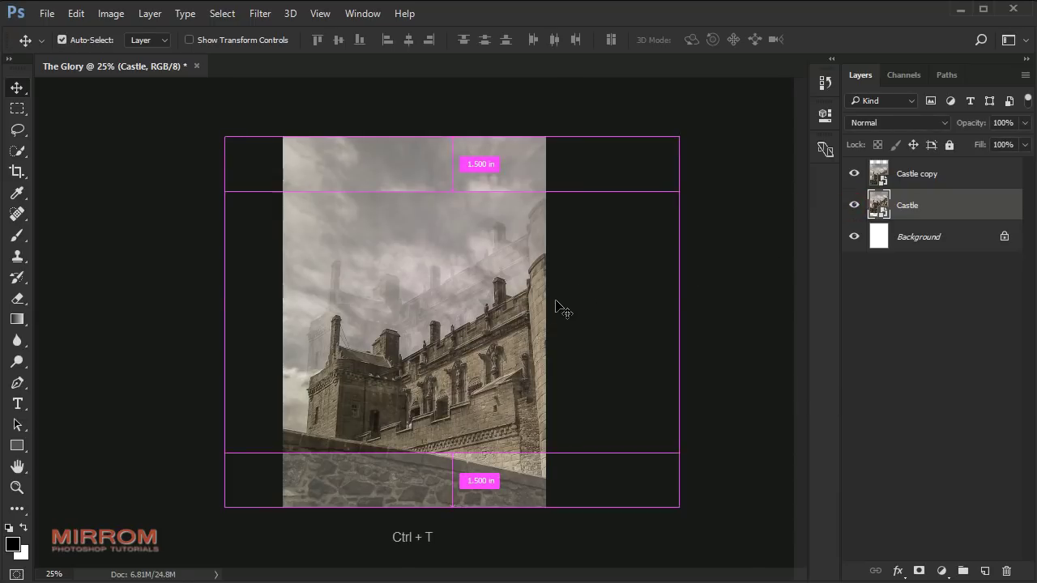
{"action": "key", "text": "ctrl+t"}
{"action": "left_click_drag", "start_coordinate": [676, 453], "coordinate": [793, 531]}
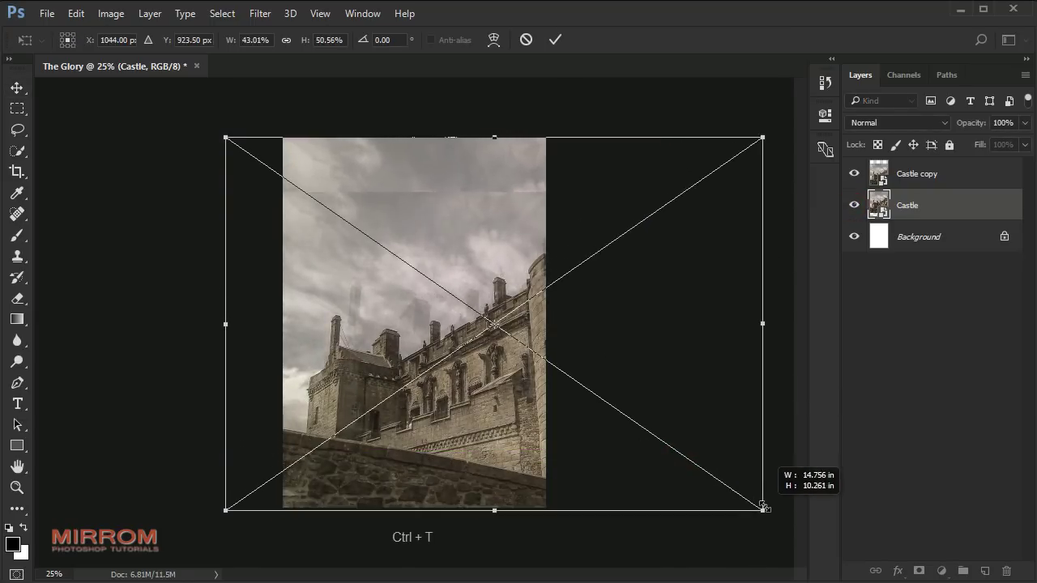
{"action": "left_click_drag", "start_coordinate": [674, 350], "coordinate": [694, 354]}
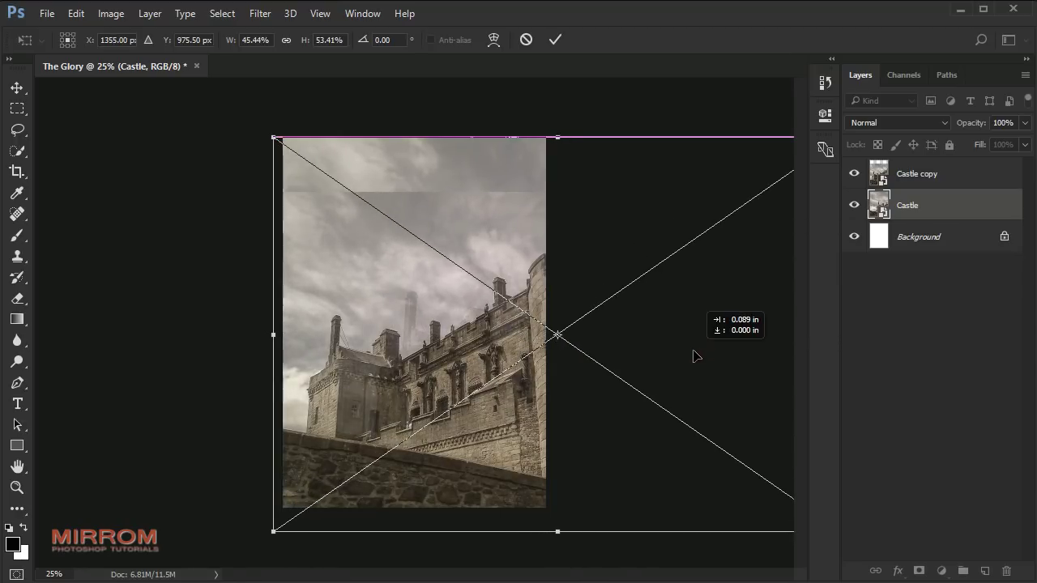
{"action": "left_click", "coordinate": [557, 43]}
Set the Castle copy layer's opacity to 100%
{"action": "left_click", "coordinate": [900, 177]}
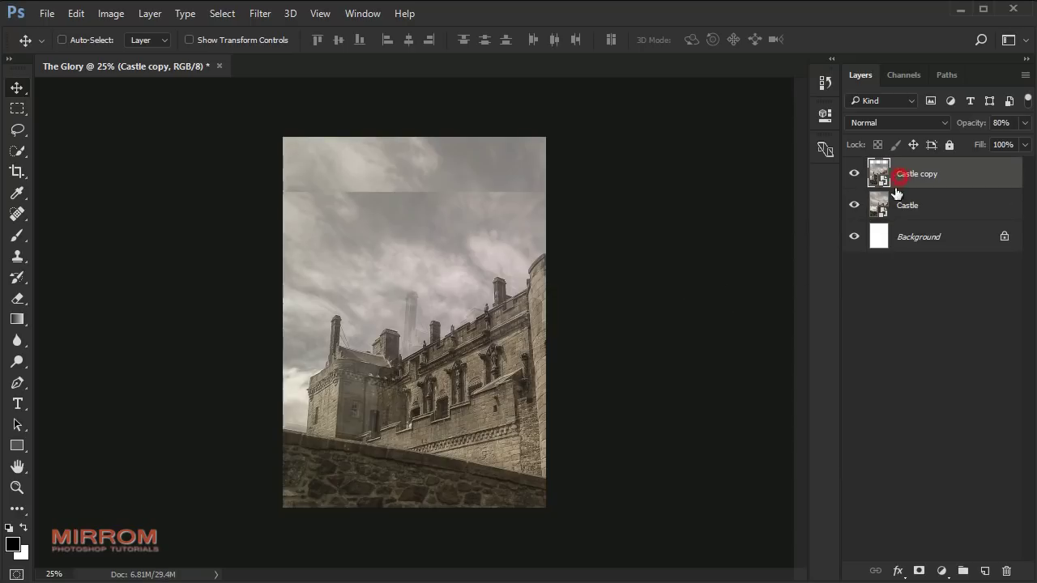
{"action": "left_click", "coordinate": [1002, 122]}
{"action": "type", "text": "100"}
{"action": "key", "text": "Return"}
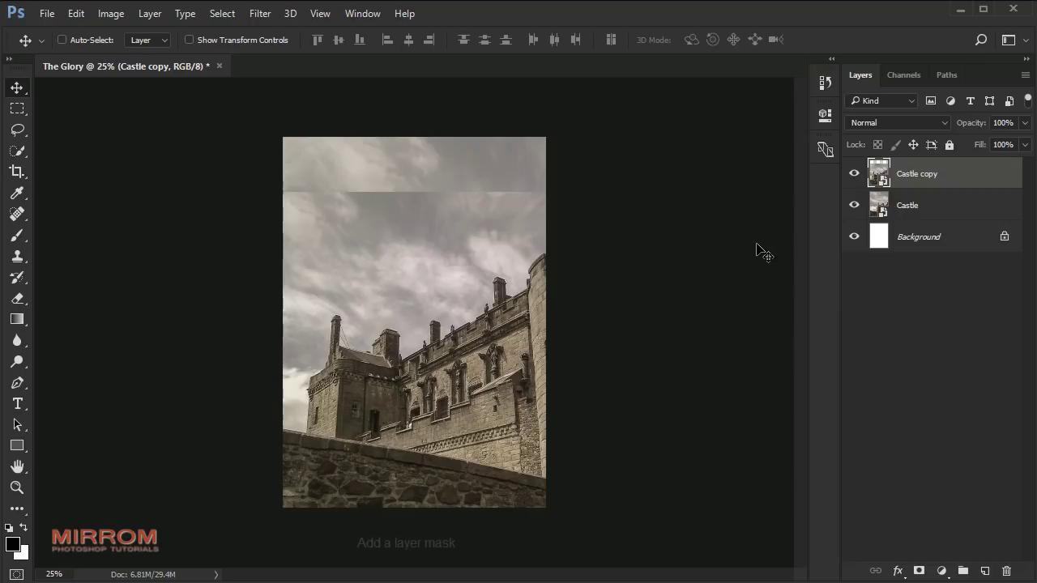
Mask Castle copy with a black-to-white gradient so its top blends into the sky below
{"action": "left_click", "coordinate": [920, 572]}
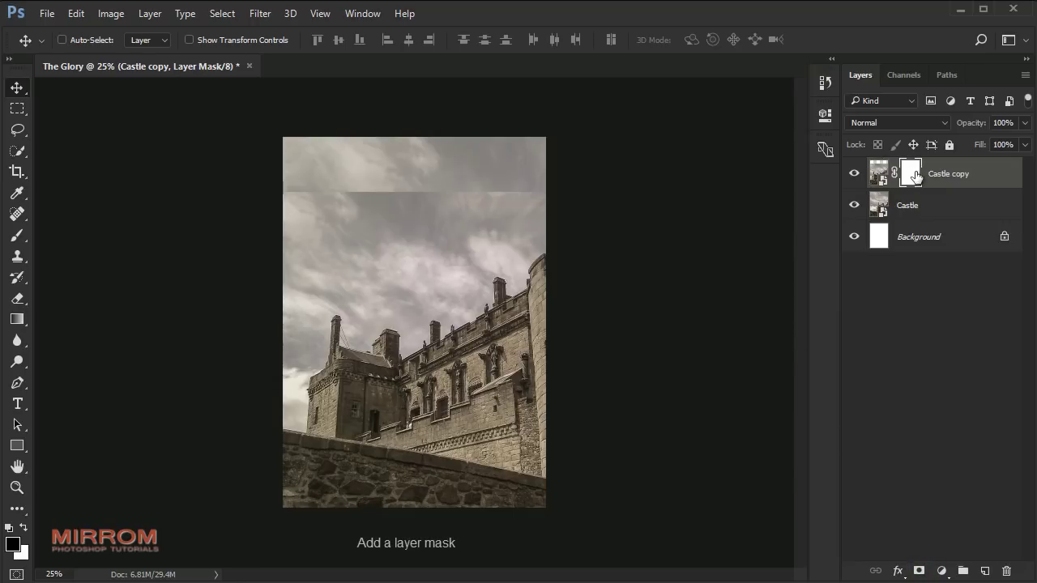
{"action": "left_click", "coordinate": [27, 326]}
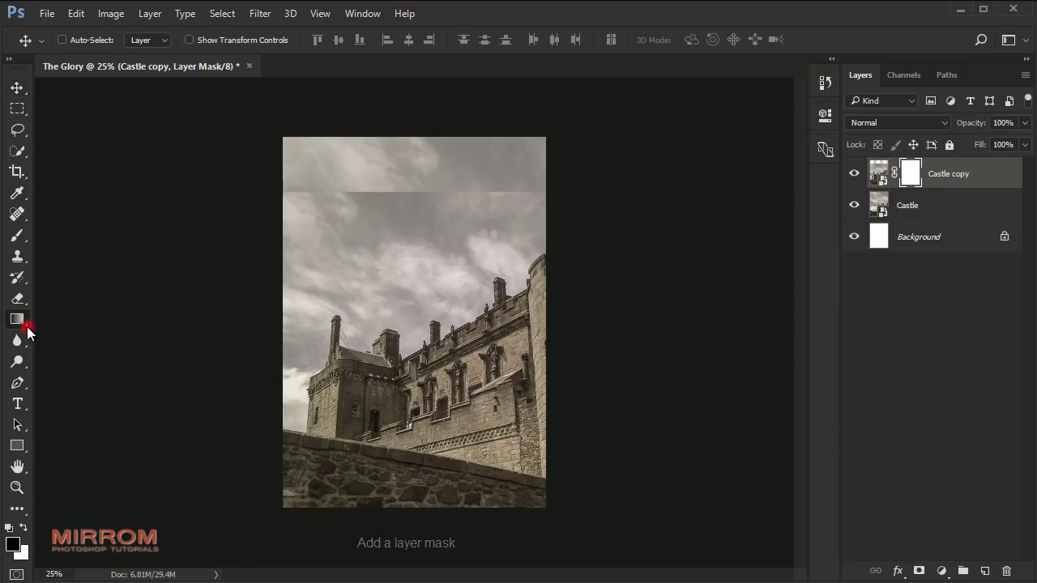
{"action": "left_click", "coordinate": [121, 321]}
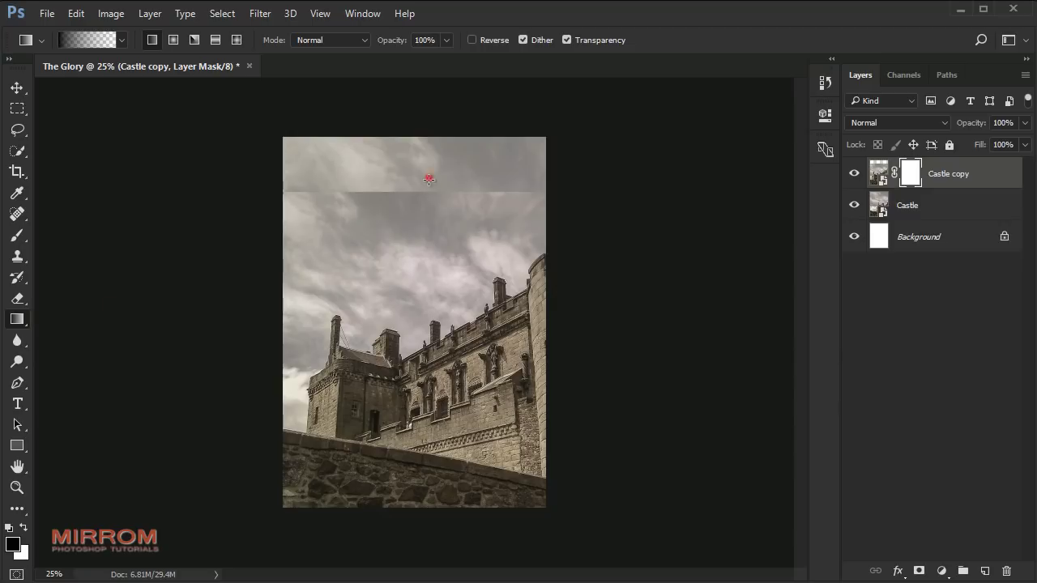
{"action": "left_click_drag", "start_coordinate": [429, 179], "coordinate": [429, 265]}
{"action": "left_click_drag", "start_coordinate": [428, 171], "coordinate": [428, 316]}
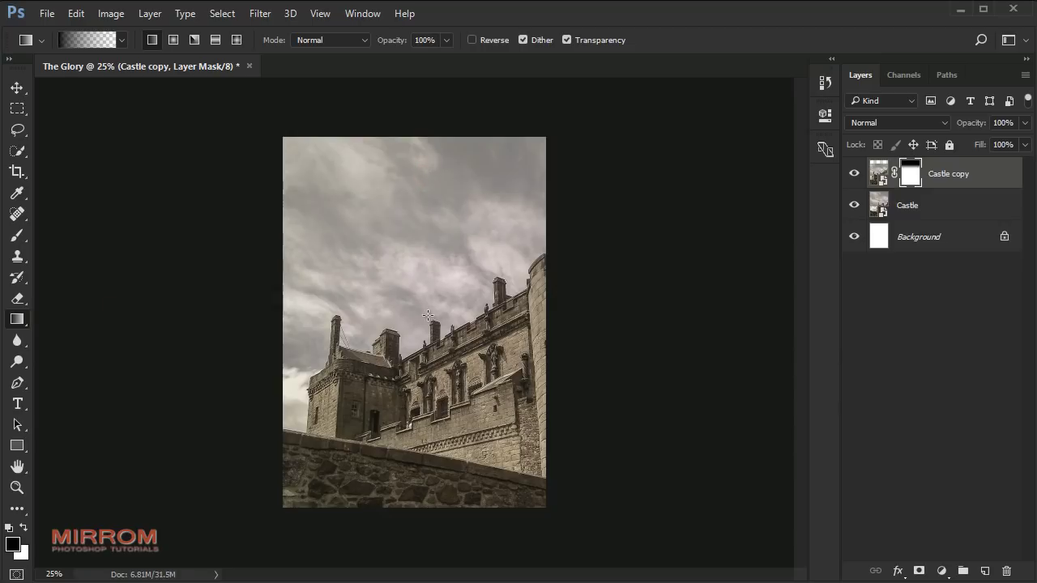
{"action": "key", "text": "v"}
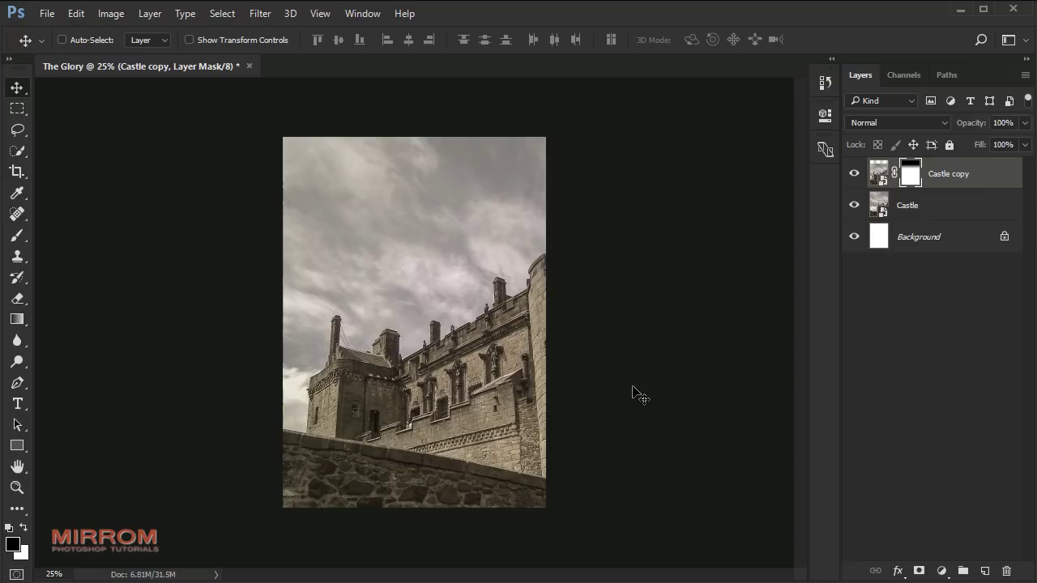
{"action": "left_click", "coordinate": [932, 211], "text": "shift"}
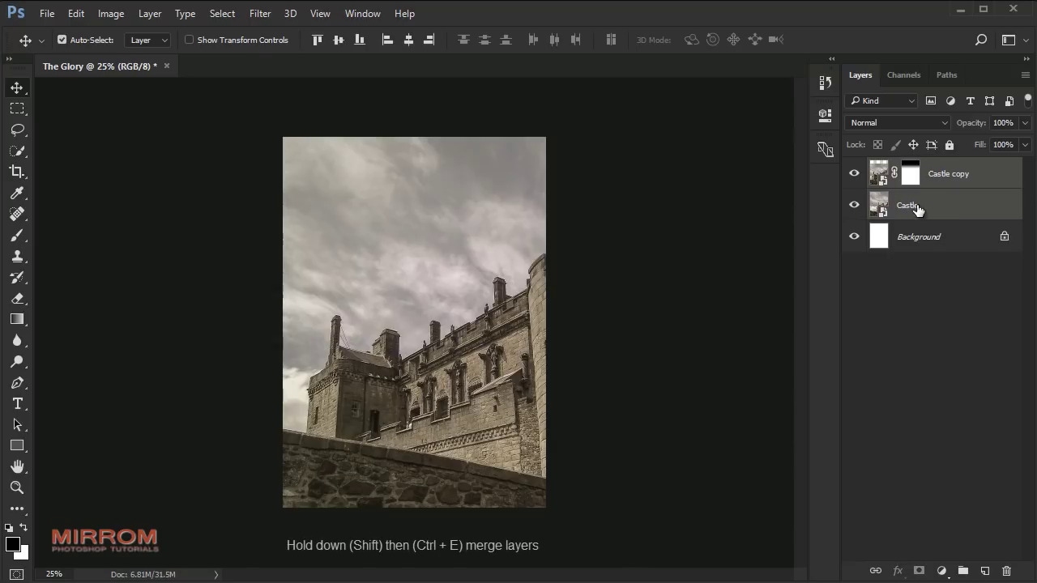
Merge the two castle layers into a single Castle copy layer
{"action": "key", "text": "ctrl+e"}
{"action": "left_click", "coordinate": [854, 173]}
{"action": "left_click_drag", "start_coordinate": [526, 353], "coordinate": [650, 351]}
{"action": "key", "text": "ctrl+z"}
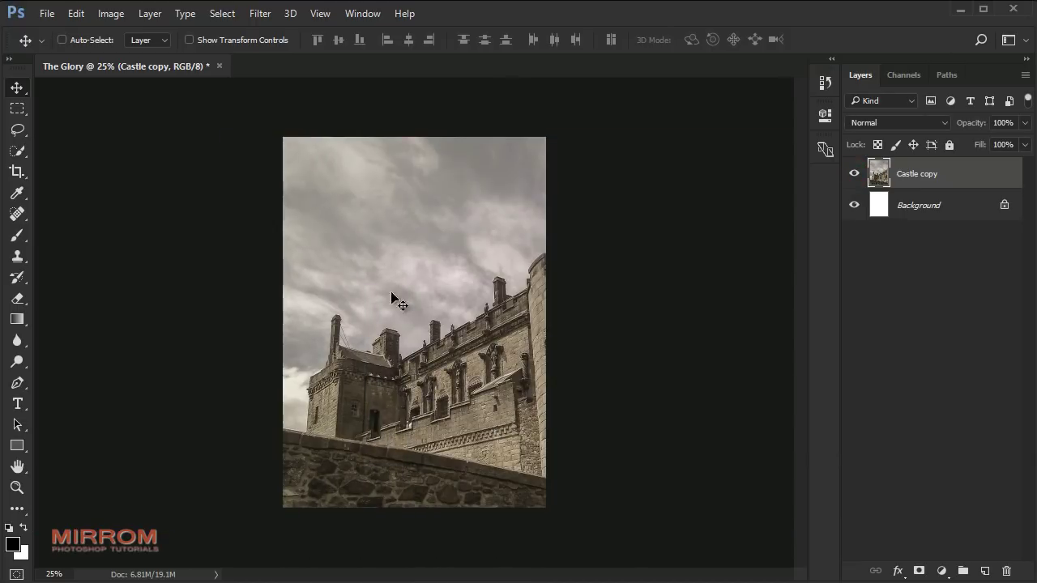
Trim away off-canvas pixels, bringing the document to 7.25M, and nudge the castle slightly left
{"action": "left_click", "coordinate": [112, 14]}
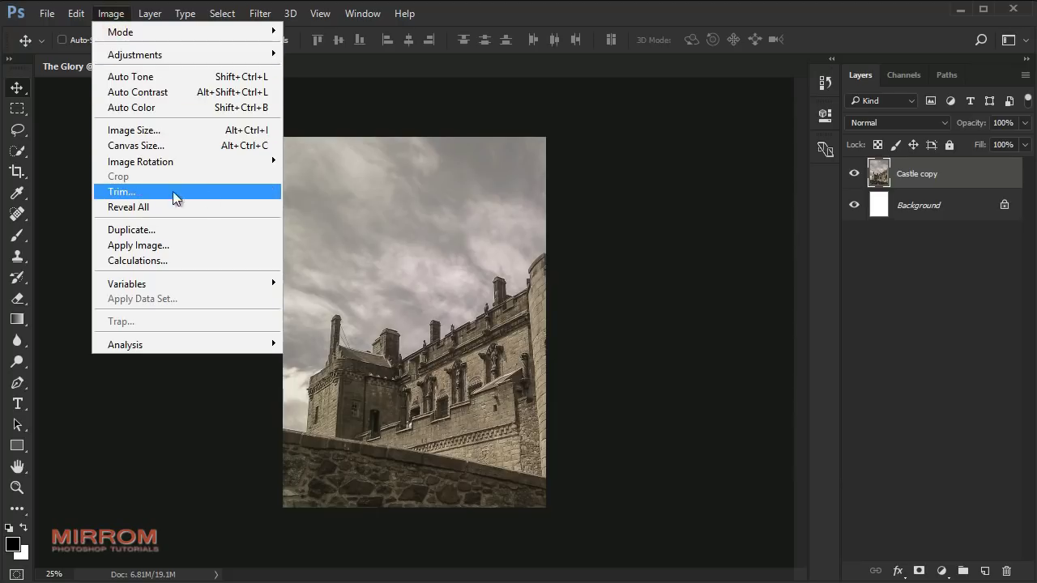
{"action": "left_click", "coordinate": [228, 192]}
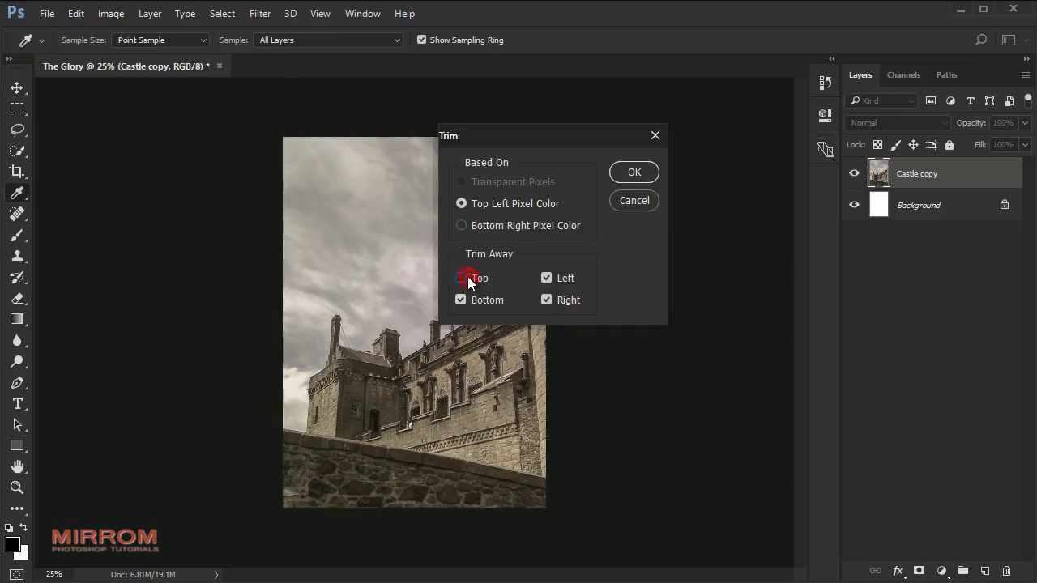
{"action": "left_click", "coordinate": [639, 174]}
{"action": "left_click_drag", "start_coordinate": [521, 225], "coordinate": [507, 227]}
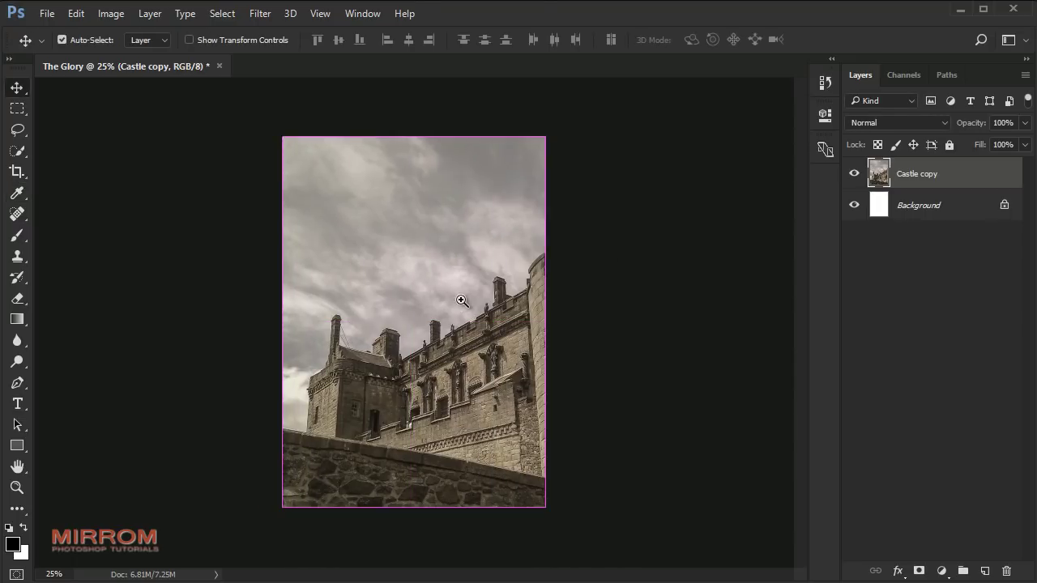
{"action": "scroll", "coordinate": [462, 301], "scroll_direction": "up", "scroll_amount": 2}
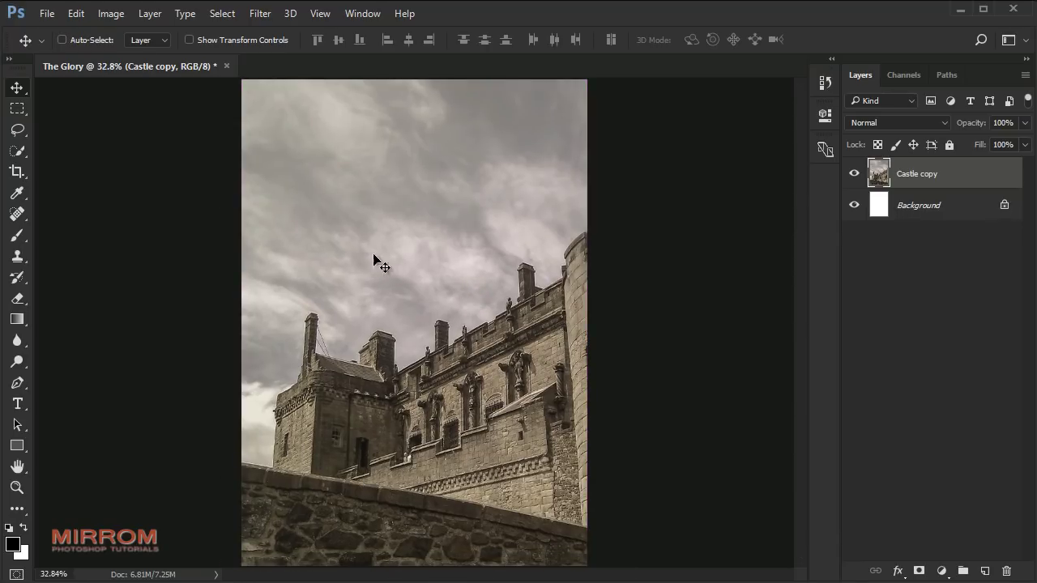
Grade Castle copy in Camera Raw: Contrast +23, Highlights -42, Shadows -33, Blacks -42, Clarity -75
{"action": "left_click", "coordinate": [260, 13]}
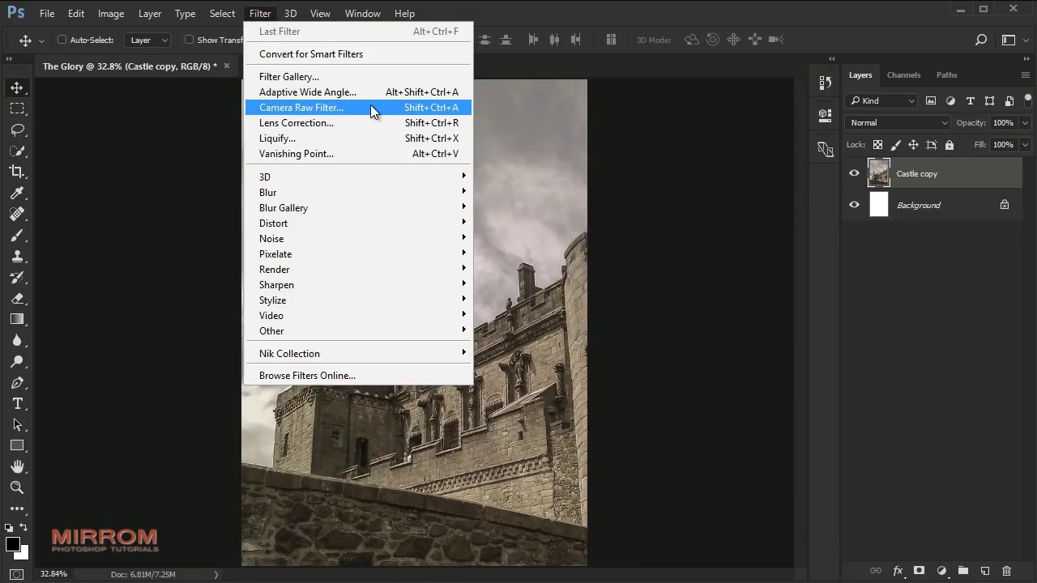
{"action": "left_click", "coordinate": [370, 106]}
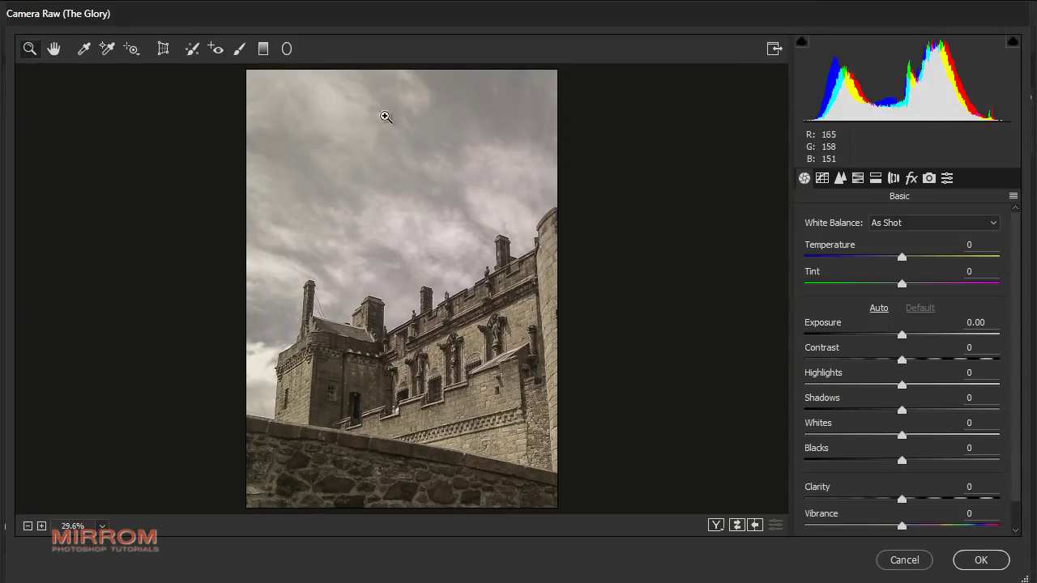
{"action": "left_click_drag", "start_coordinate": [904, 361], "coordinate": [928, 362]}
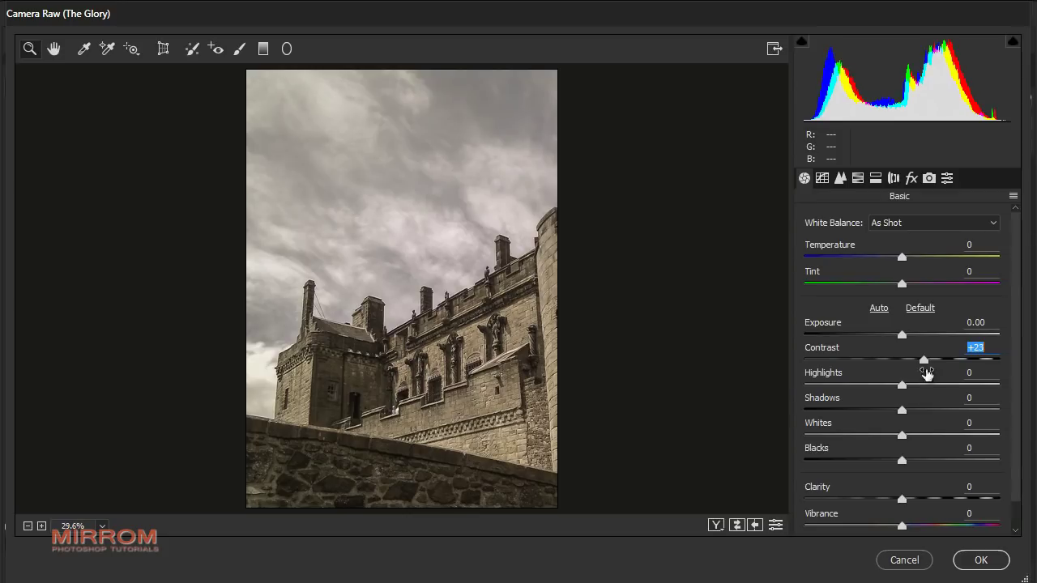
{"action": "left_click_drag", "start_coordinate": [902, 385], "coordinate": [862, 386]}
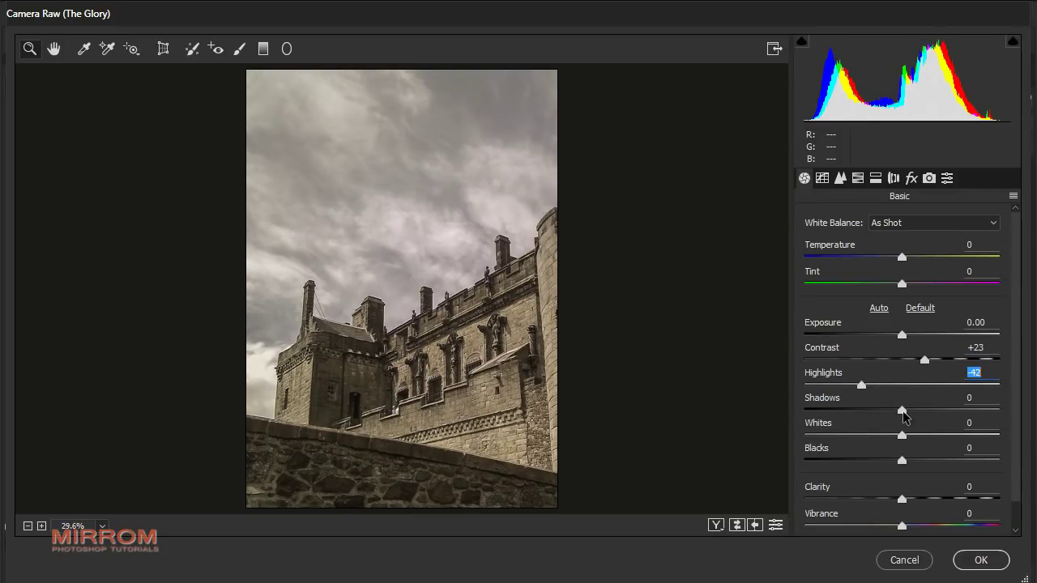
{"action": "left_click_drag", "start_coordinate": [903, 411], "coordinate": [875, 413]}
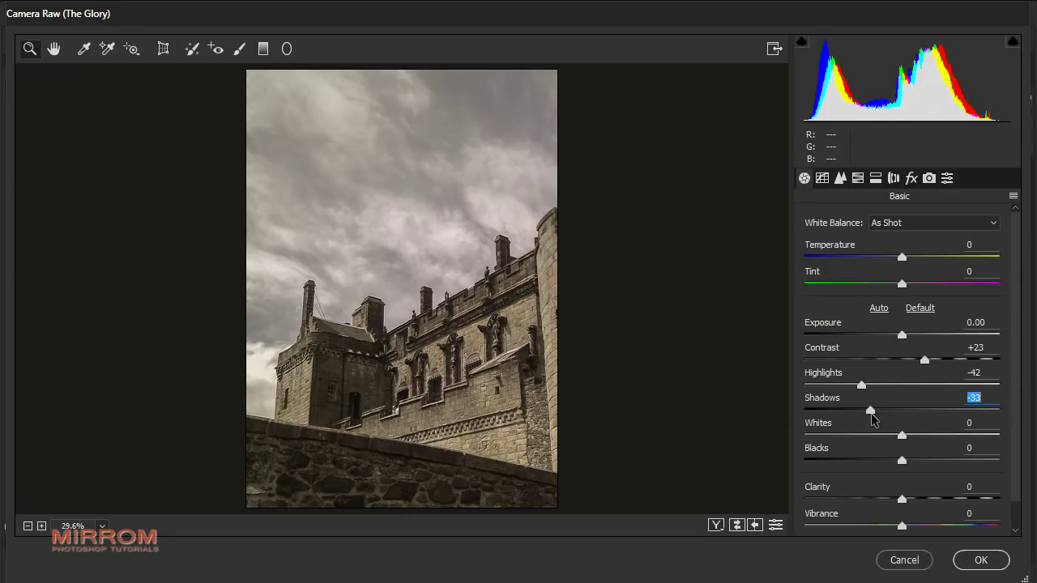
{"action": "left_click_drag", "start_coordinate": [902, 461], "coordinate": [860, 460]}
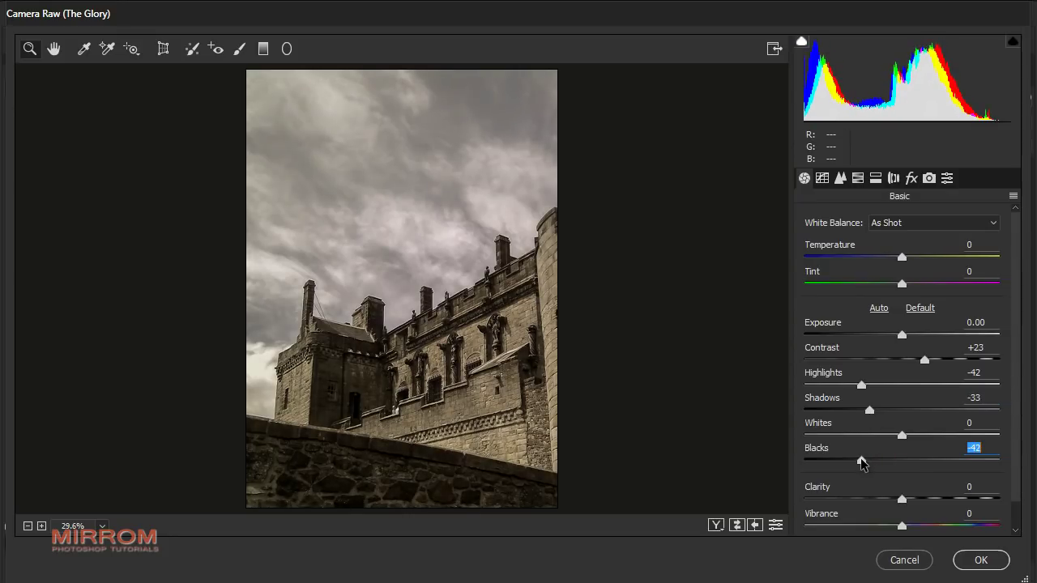
{"action": "left_click_drag", "start_coordinate": [902, 498], "coordinate": [832, 495]}
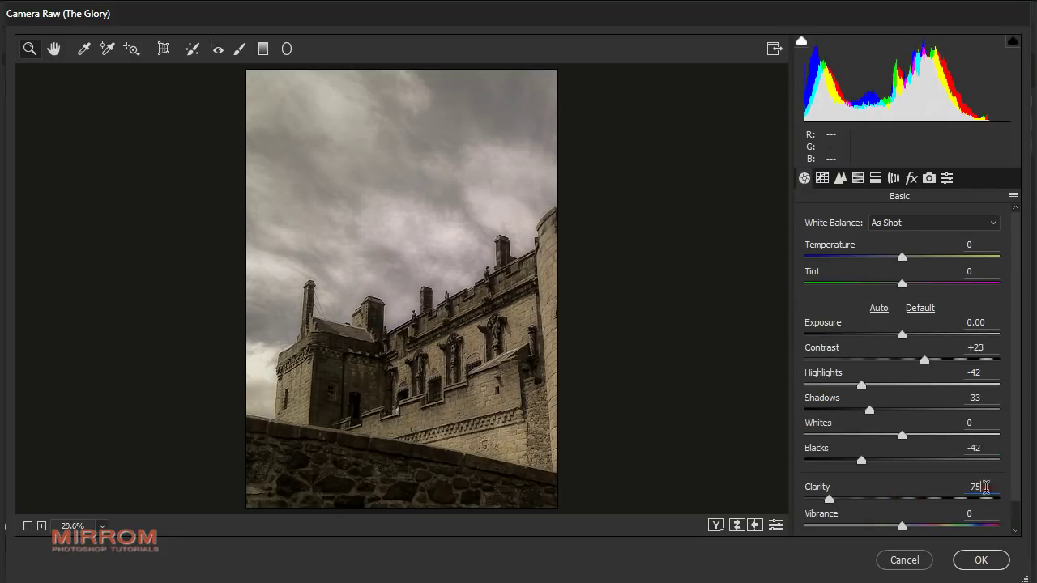
{"action": "left_click", "coordinate": [980, 560]}
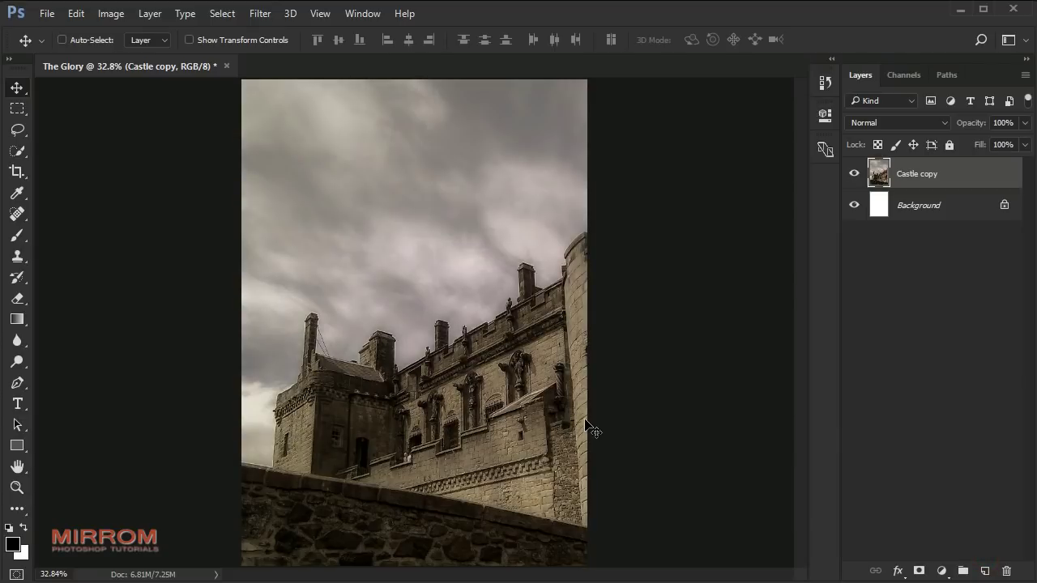
Apply a 2.5-pixel Gaussian Blur to the Castle copy layer
{"action": "left_click", "coordinate": [260, 13]}
{"action": "mouse_move", "coordinate": [357, 192]}
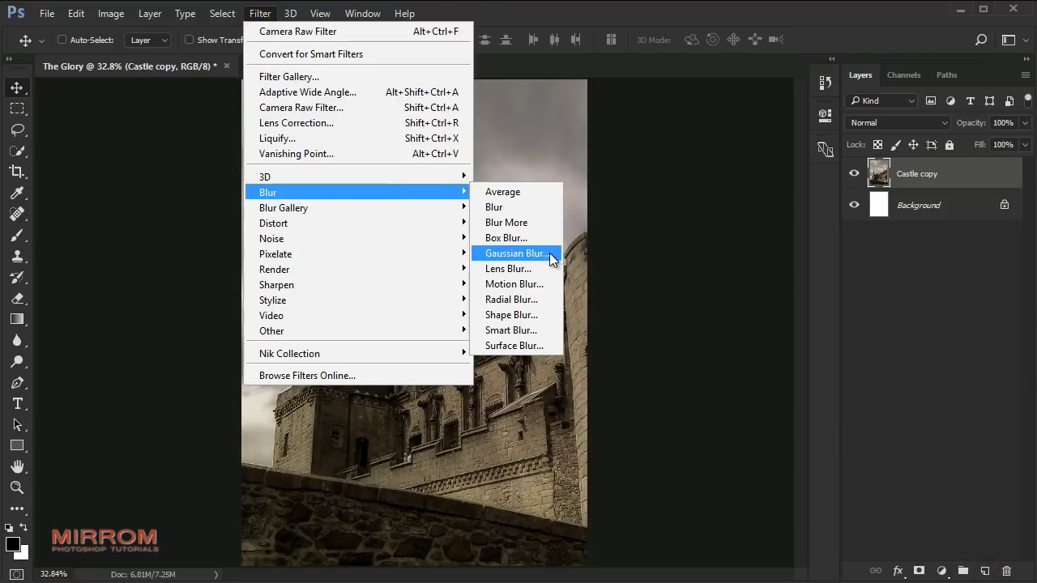
{"action": "left_click", "coordinate": [515, 253]}
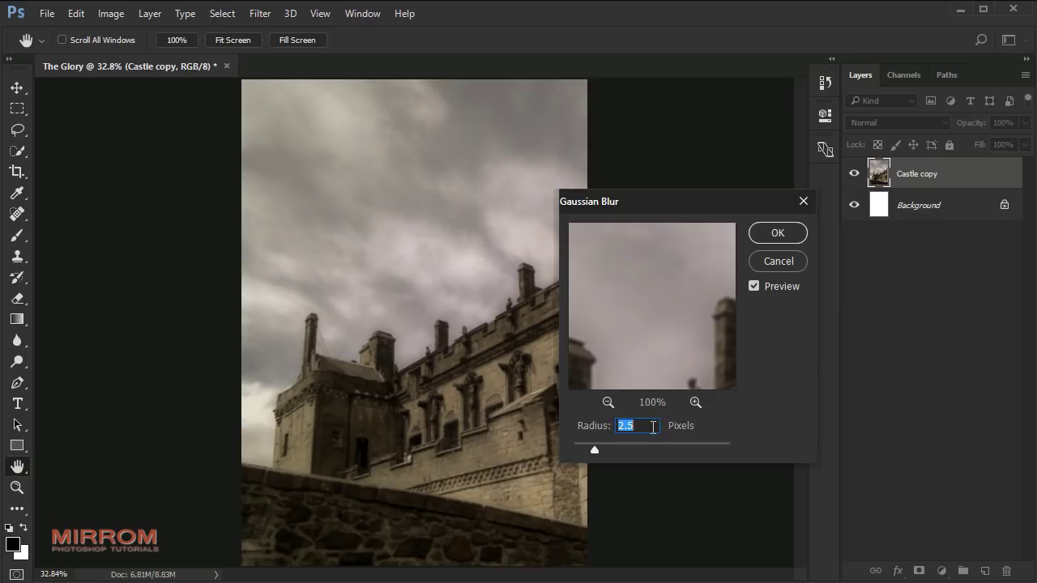
{"action": "left_click", "coordinate": [753, 286]}
{"action": "left_click", "coordinate": [754, 286]}
{"action": "left_click", "coordinate": [776, 233]}
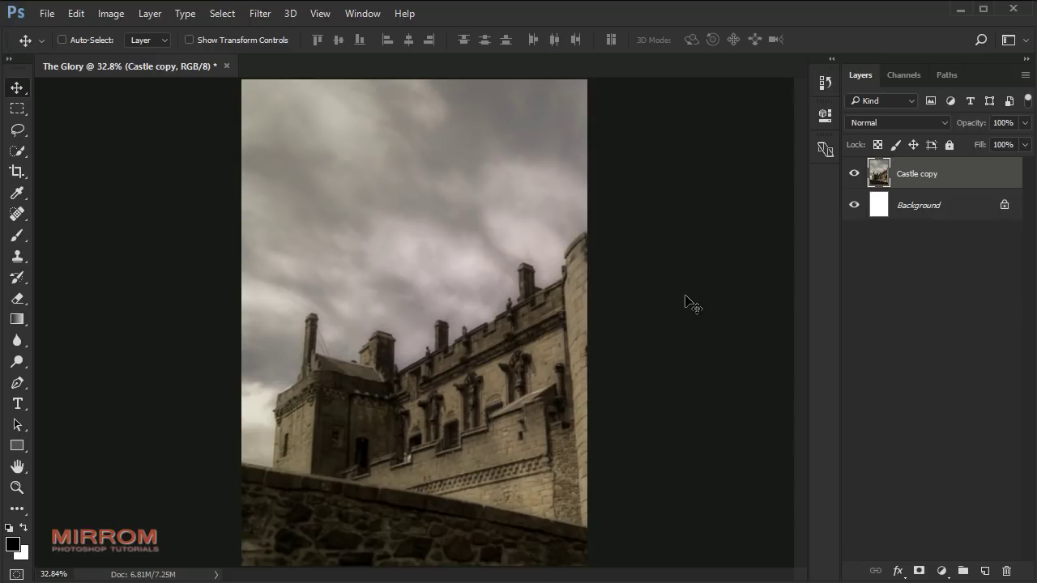
Add a Sepia Photo Filter adjustment layer at about 73% density
{"action": "left_click", "coordinate": [942, 571]}
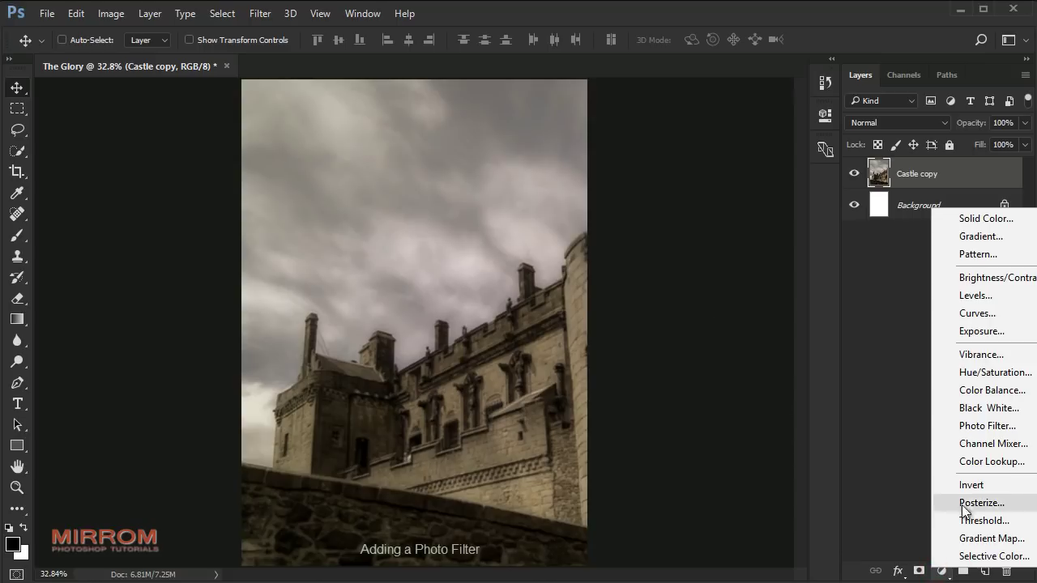
{"action": "left_click", "coordinate": [991, 430]}
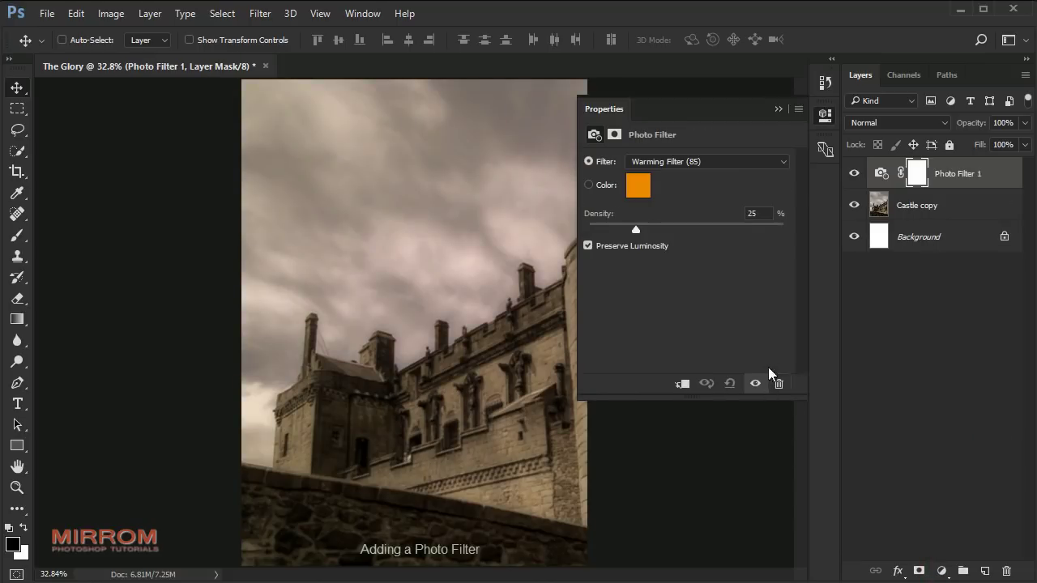
{"action": "left_click", "coordinate": [719, 164]}
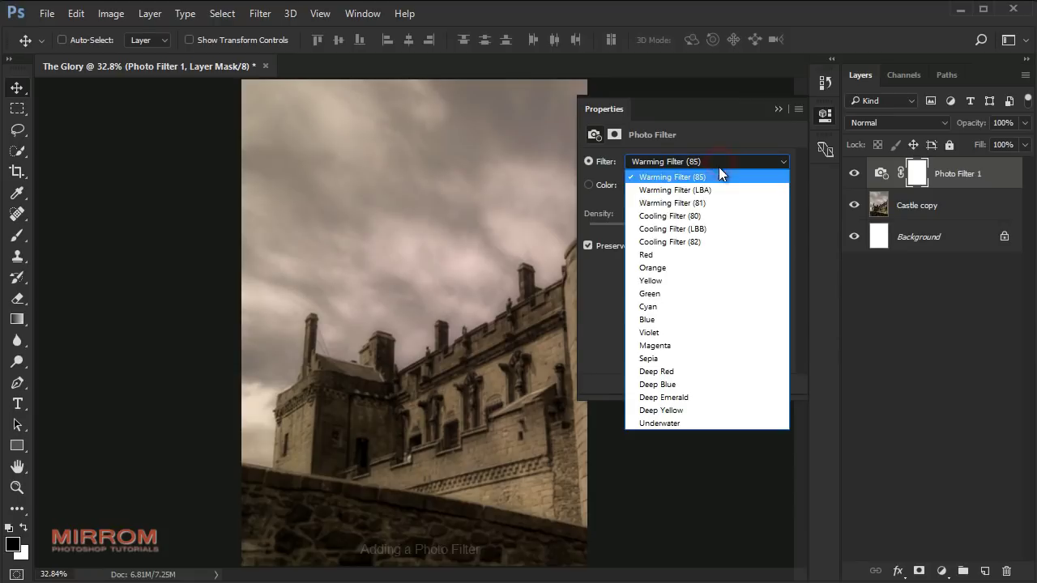
{"action": "left_click", "coordinate": [722, 355]}
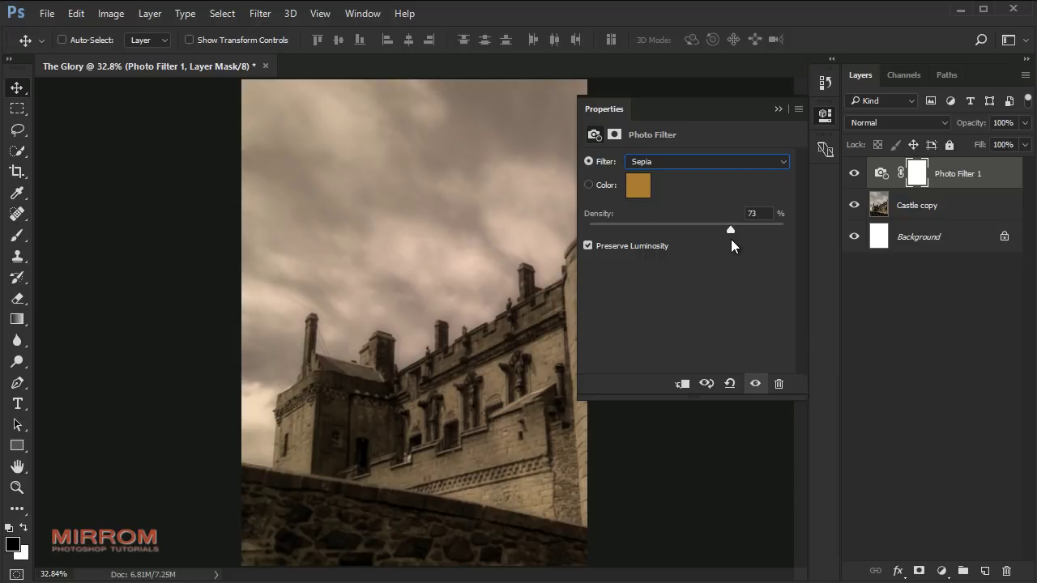
{"action": "left_click_drag", "start_coordinate": [734, 240], "coordinate": [736, 240]}
{"action": "left_click", "coordinate": [754, 384]}
{"action": "left_click", "coordinate": [778, 109]}
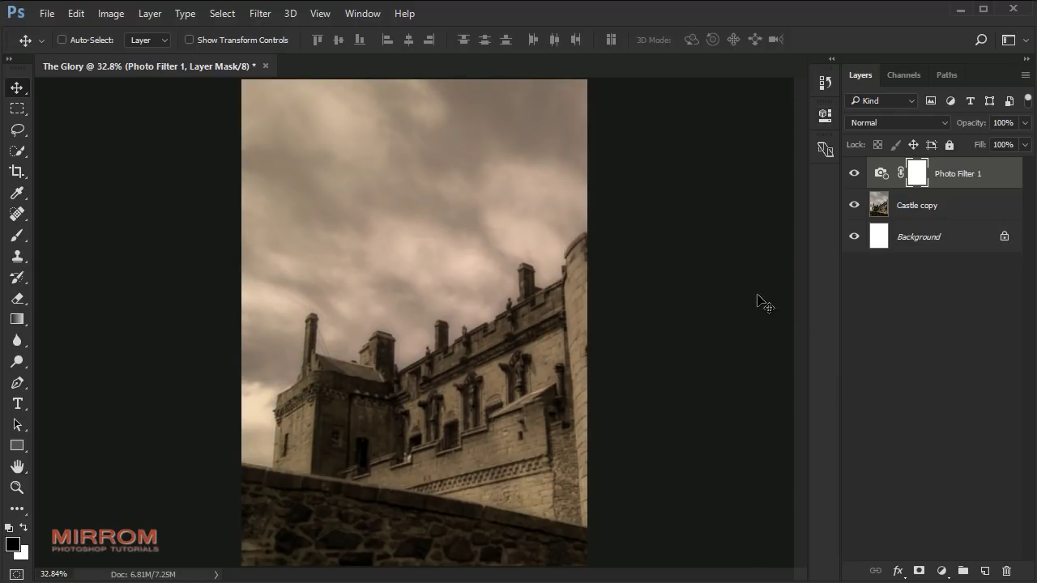
Add a Color Balance layer shifting midtones to Red +45 and Yellow -28
{"action": "left_click", "coordinate": [941, 571]}
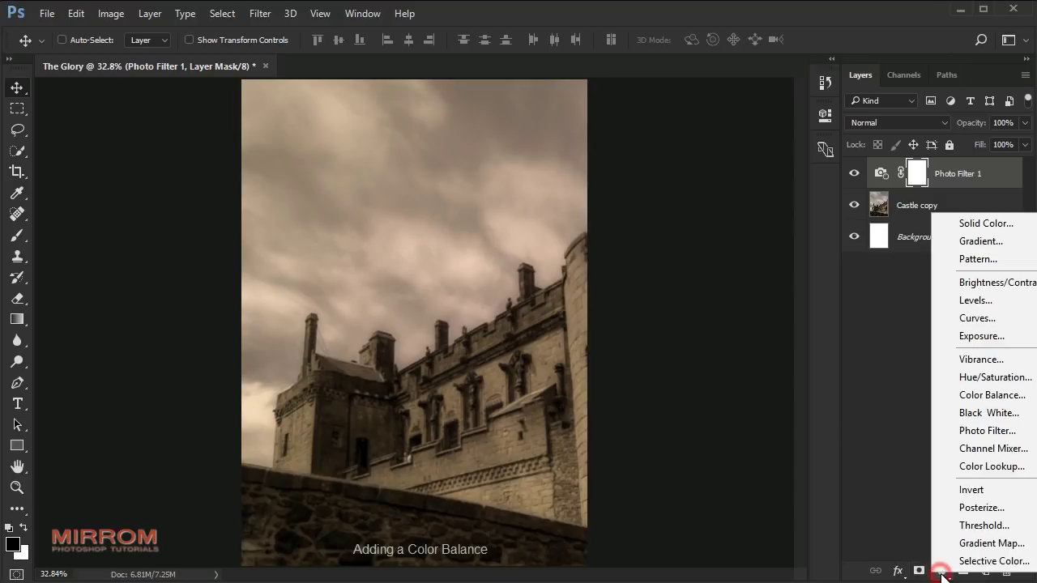
{"action": "left_click", "coordinate": [979, 397]}
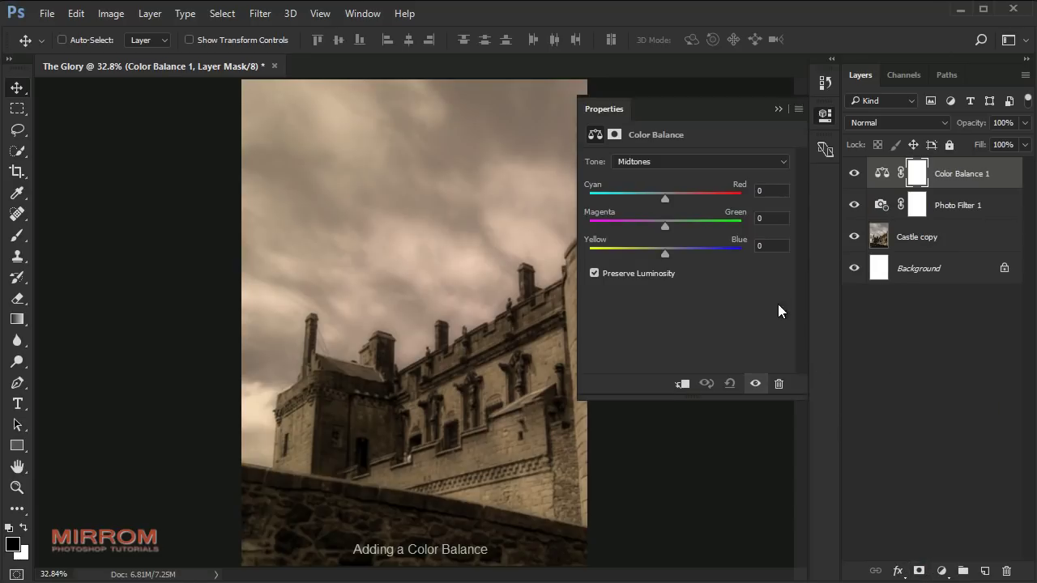
{"action": "left_click_drag", "start_coordinate": [665, 196], "coordinate": [700, 209]}
{"action": "left_click_drag", "start_coordinate": [665, 254], "coordinate": [644, 253]}
{"action": "left_click", "coordinate": [756, 383]}
{"action": "left_click", "coordinate": [778, 111]}
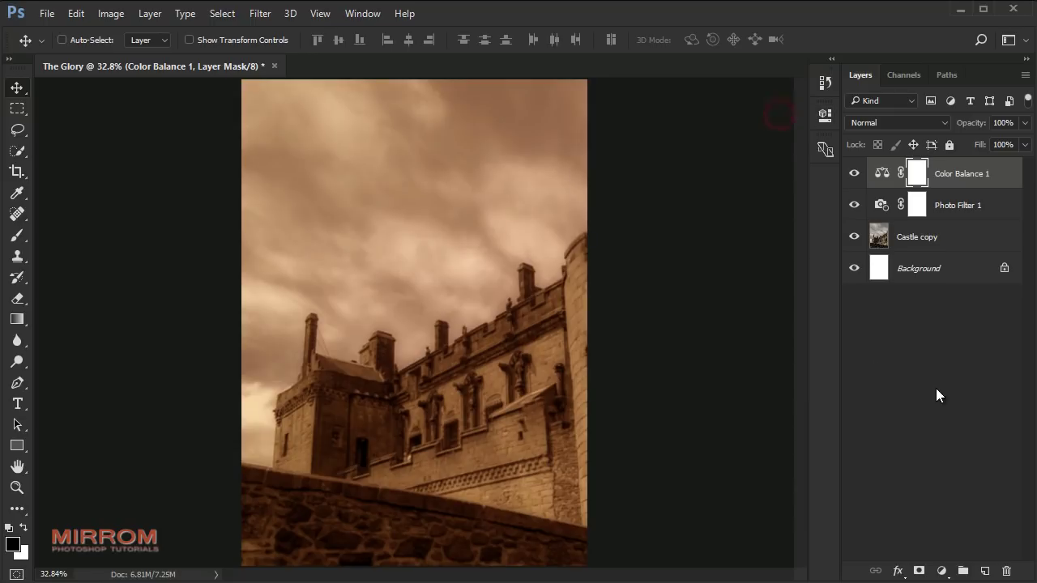
{"action": "left_click", "coordinate": [941, 571]}
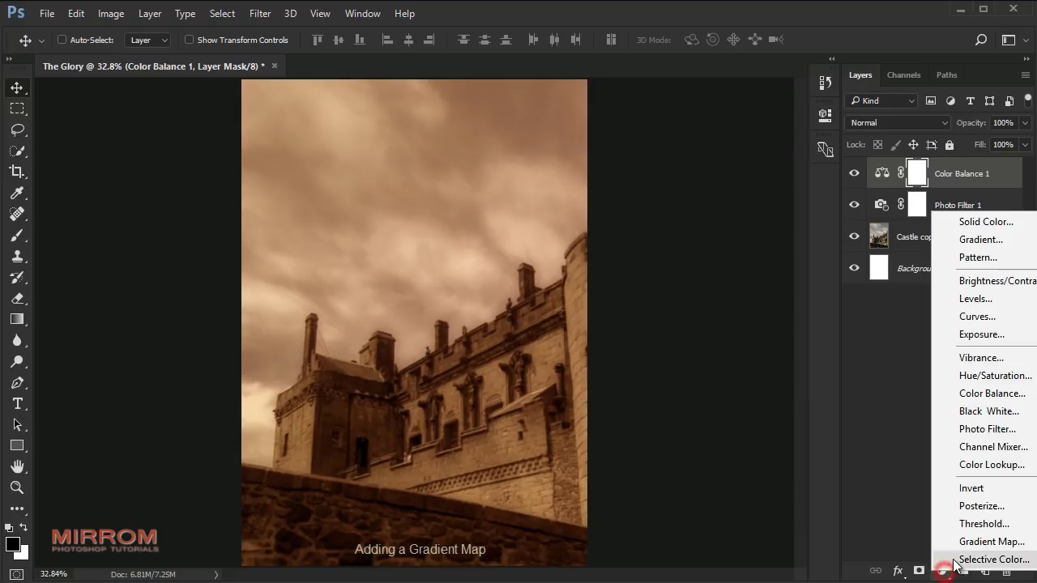
Add a Gradient Map layer running from mauve #9a86a0 to tan #9d7b5d
{"action": "left_click", "coordinate": [991, 542]}
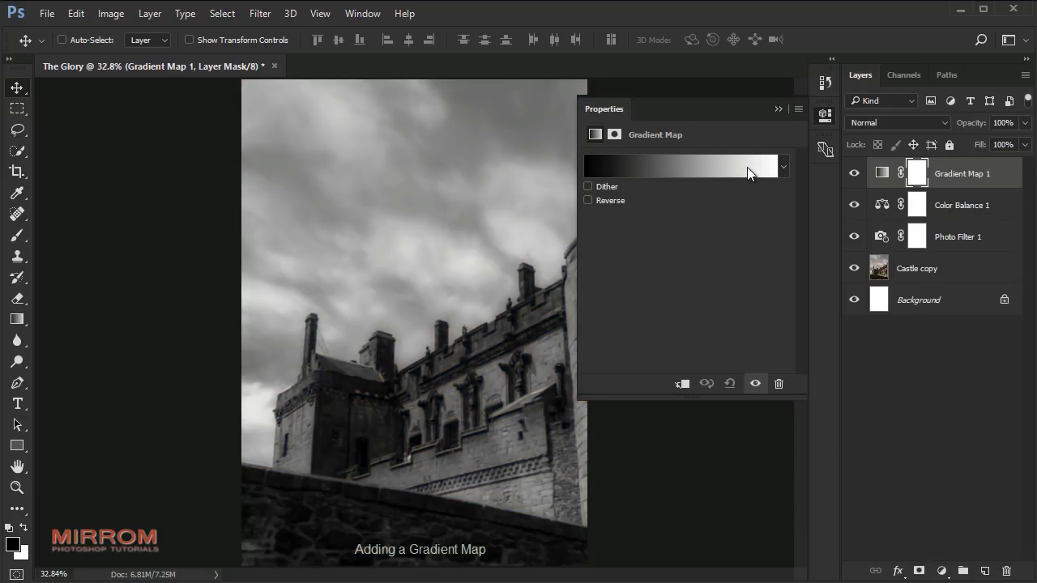
{"action": "left_click", "coordinate": [747, 167]}
{"action": "left_click_drag", "start_coordinate": [794, 219], "coordinate": [794, 283]}
{"action": "left_click", "coordinate": [641, 286]}
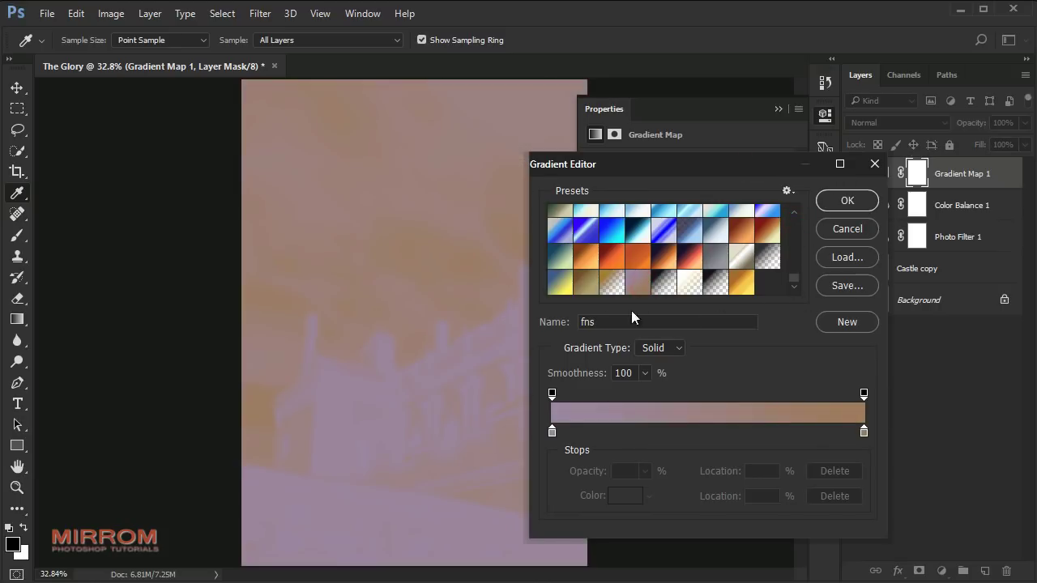
{"action": "left_click", "coordinate": [552, 432]}
{"action": "left_click", "coordinate": [624, 496]}
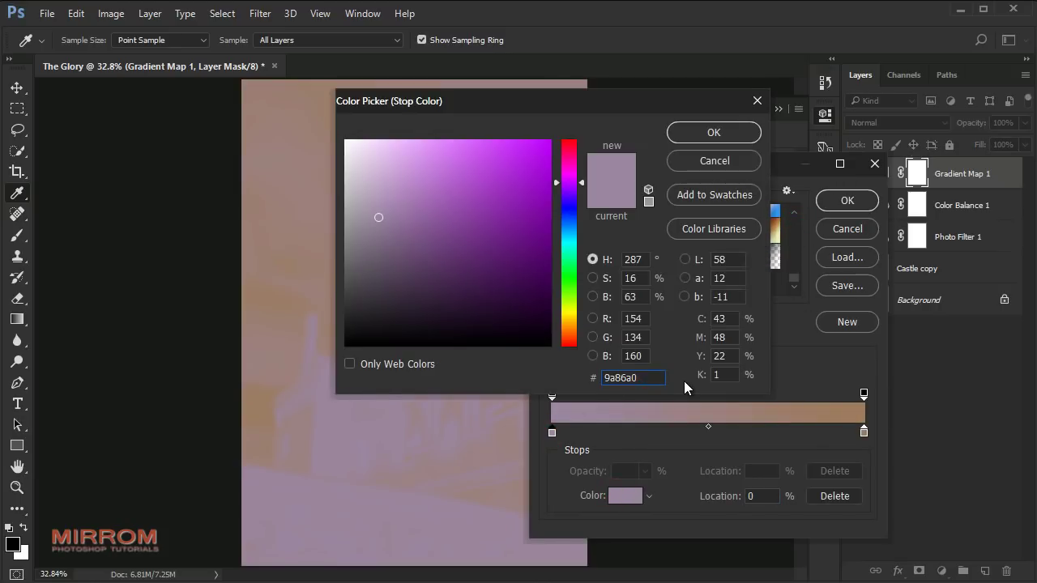
{"action": "left_click", "coordinate": [717, 133]}
{"action": "left_click", "coordinate": [864, 432]}
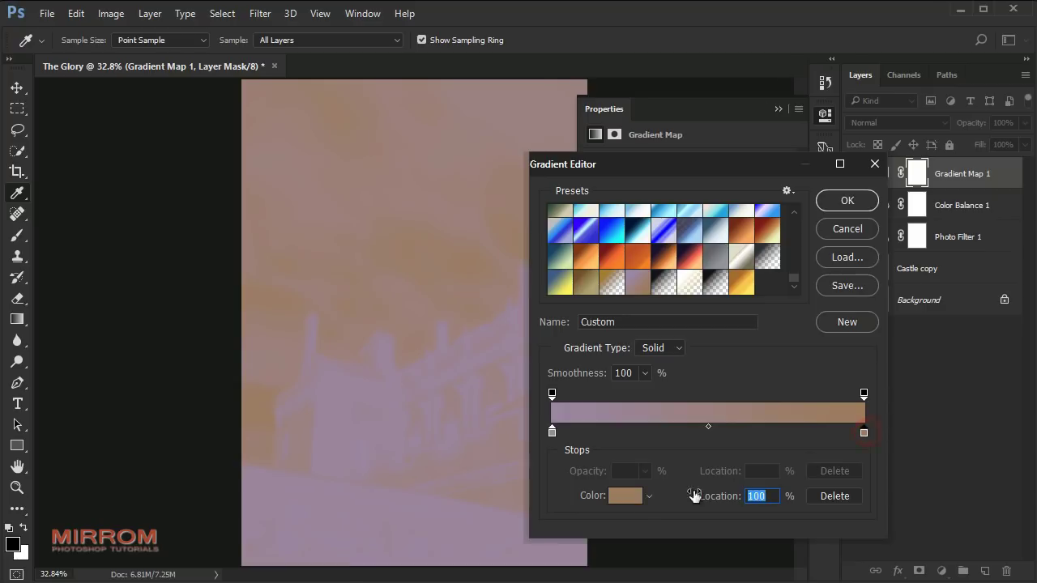
{"action": "left_click", "coordinate": [625, 496]}
{"action": "left_click", "coordinate": [659, 379]}
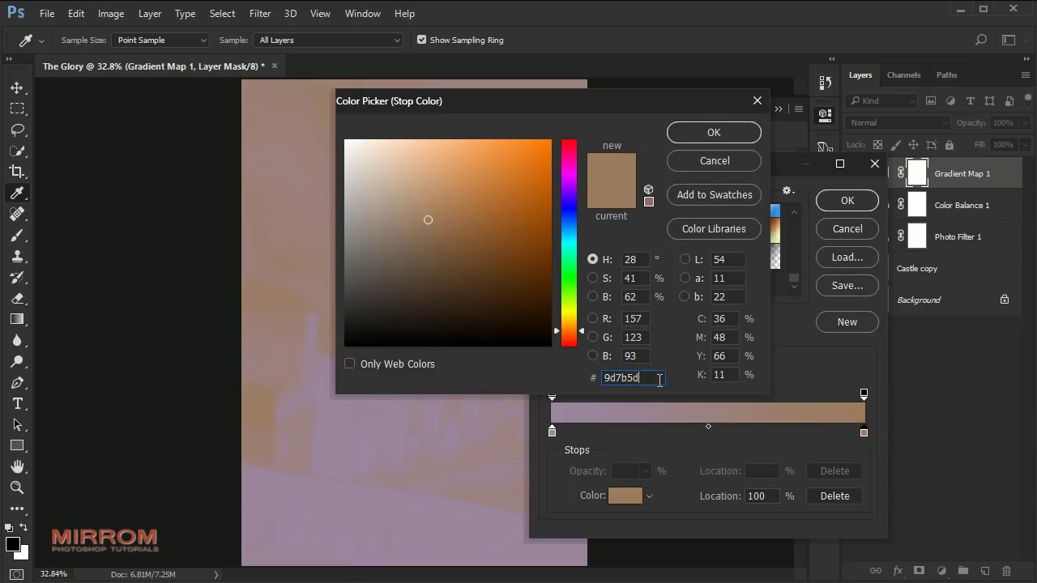
{"action": "left_click", "coordinate": [713, 132]}
{"action": "left_click", "coordinate": [848, 200]}
Blend the Gradient Map layer in Soft Light mode
{"action": "left_click", "coordinate": [895, 122]}
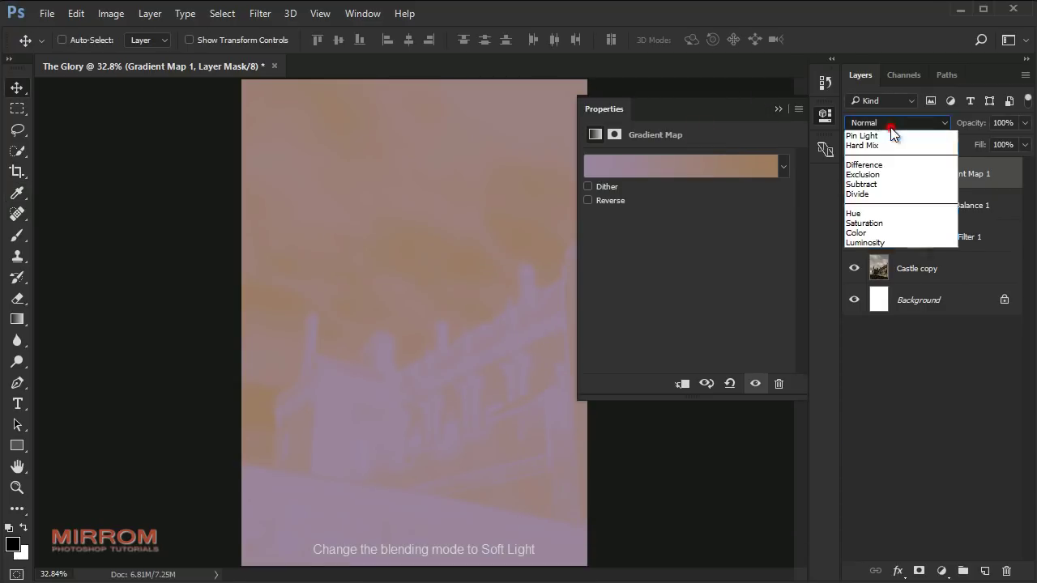
{"action": "left_click", "coordinate": [897, 292]}
{"action": "left_click", "coordinate": [753, 385]}
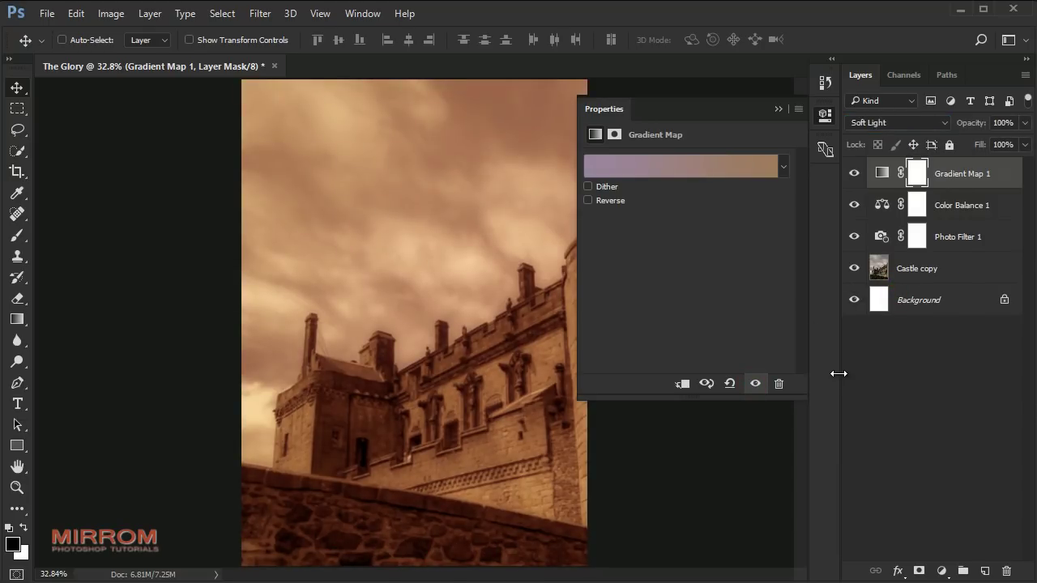
{"action": "left_click", "coordinate": [779, 107]}
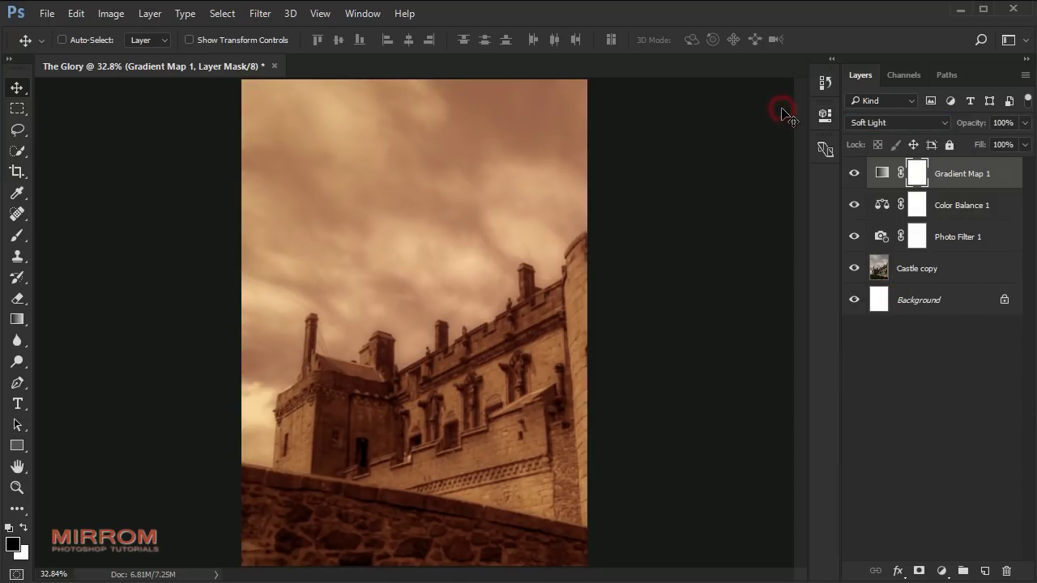
Add a gradient fill layer starting from a dark-to-transparent gradient preset
{"action": "left_click", "coordinate": [942, 571]}
{"action": "left_click", "coordinate": [983, 236]}
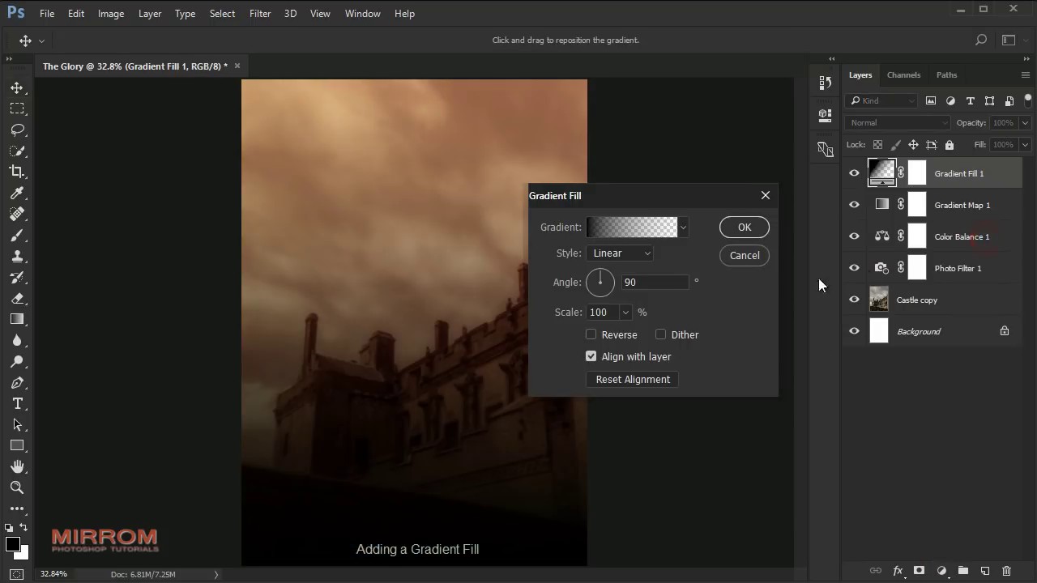
{"action": "left_click", "coordinate": [660, 232]}
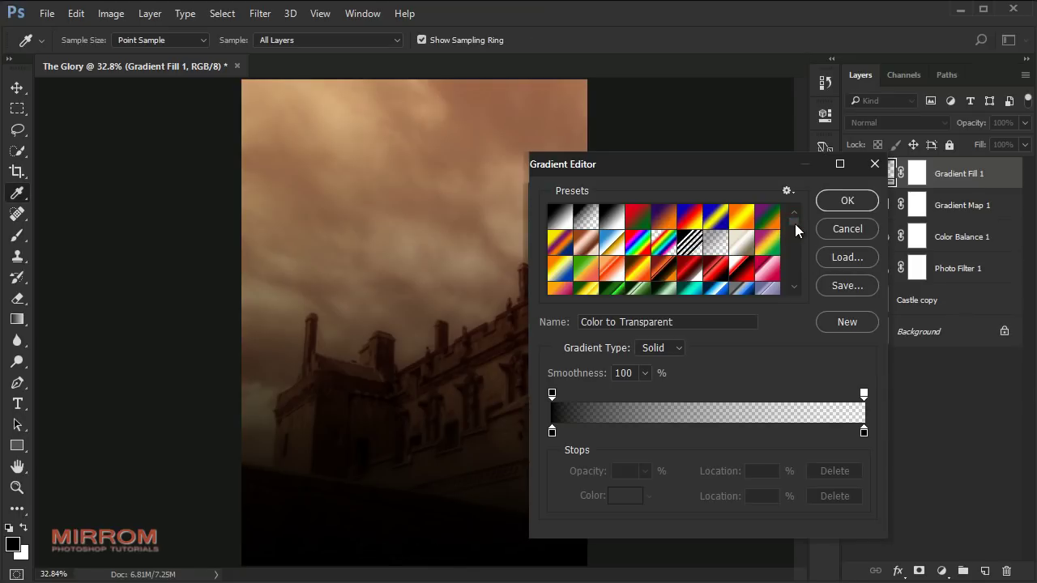
{"action": "left_click_drag", "start_coordinate": [795, 224], "coordinate": [798, 282]}
{"action": "left_click", "coordinate": [679, 290]}
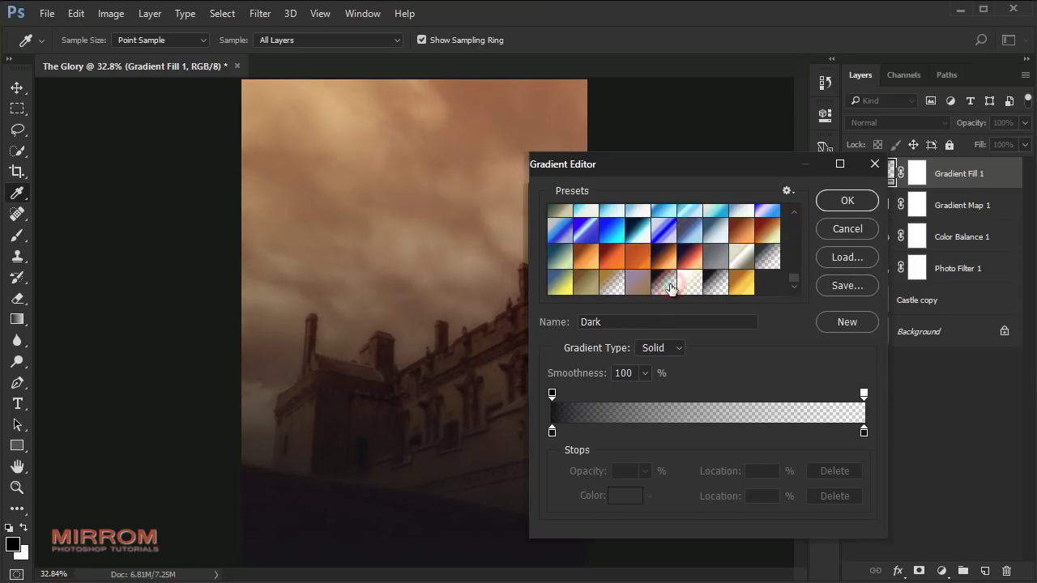
Set both gradient colour stops to #151419, keeping the right end fully transparent
{"action": "left_click", "coordinate": [551, 431]}
{"action": "left_click", "coordinate": [627, 496]}
{"action": "left_click", "coordinate": [647, 378]}
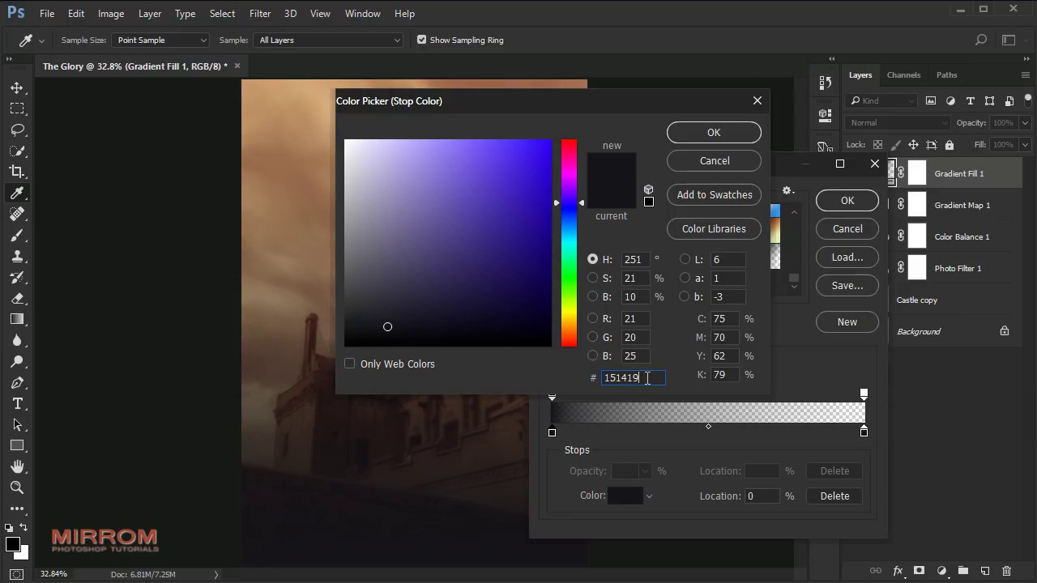
{"action": "left_click", "coordinate": [864, 432]}
{"action": "left_click", "coordinate": [628, 496]}
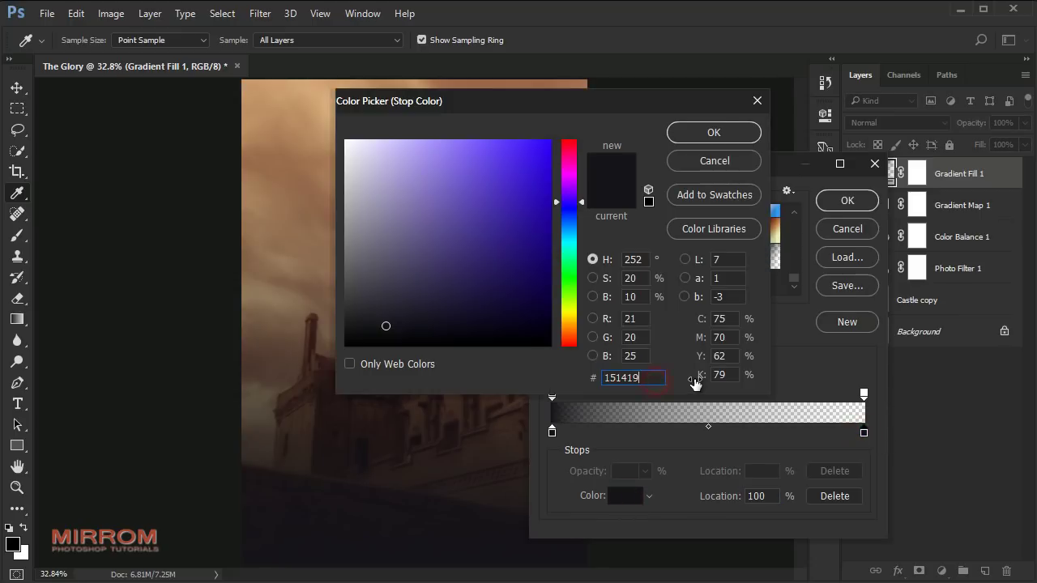
{"action": "left_click", "coordinate": [714, 138]}
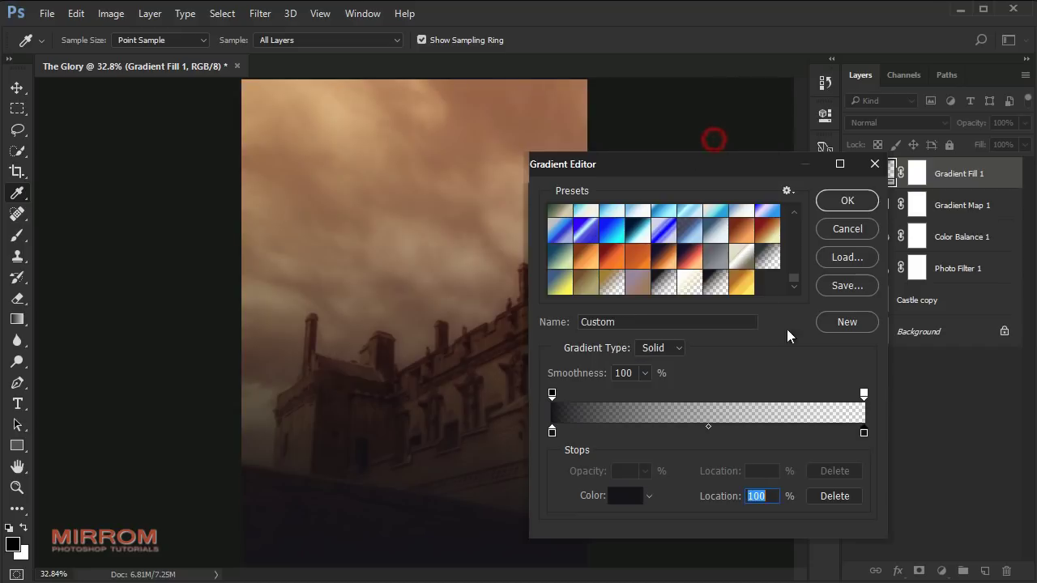
{"action": "left_click", "coordinate": [863, 395]}
{"action": "left_click_drag", "start_coordinate": [645, 486], "coordinate": [639, 497]}
{"action": "left_click", "coordinate": [842, 203]}
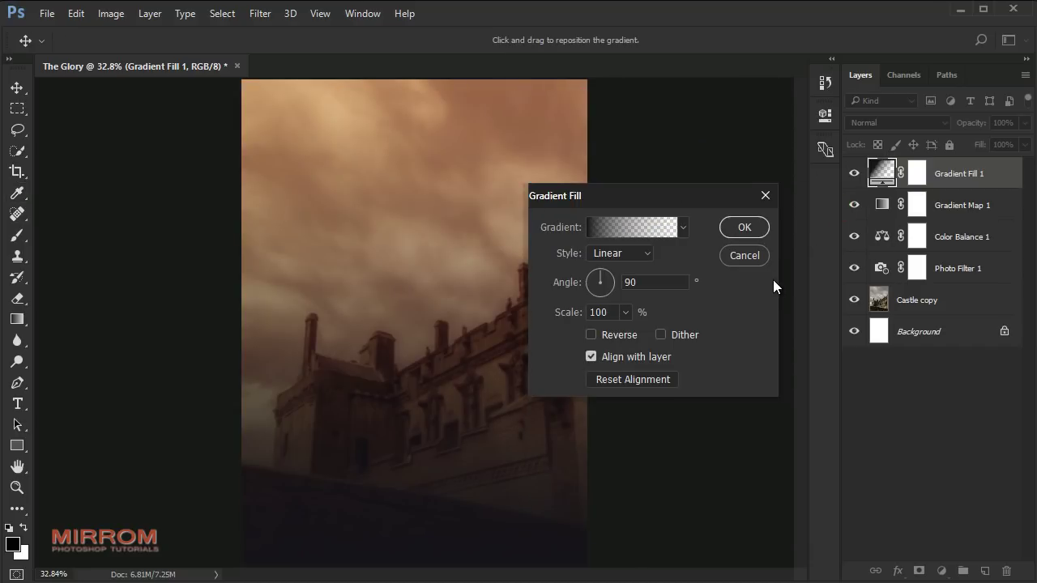
Make the vignette radial and reversed at 132% scale, centre raised, blended with Multiply
{"action": "left_click", "coordinate": [636, 253]}
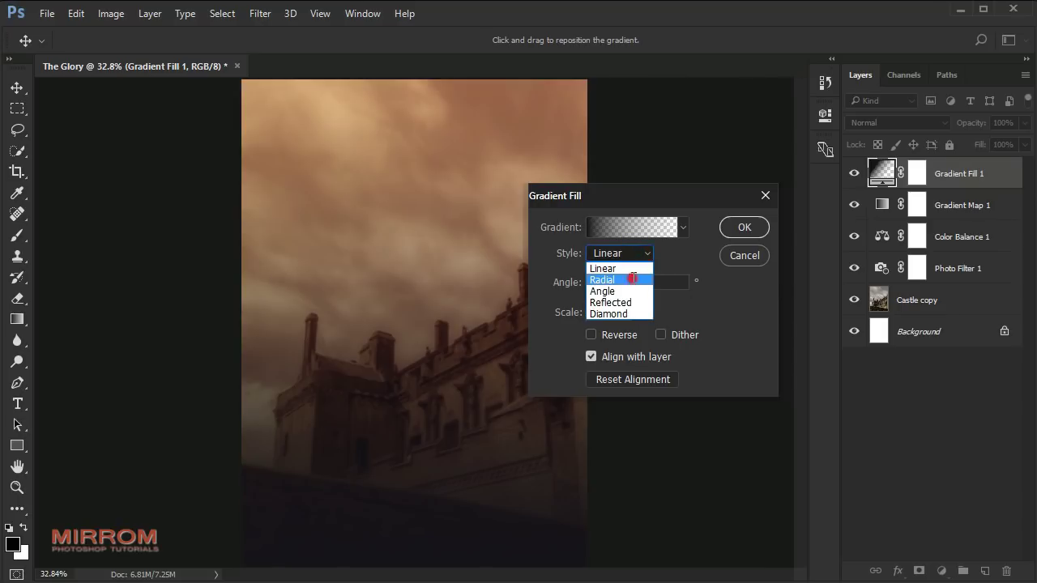
{"action": "left_click", "coordinate": [631, 278]}
{"action": "left_click", "coordinate": [591, 335]}
{"action": "left_click_drag", "start_coordinate": [567, 319], "coordinate": [574, 318]}
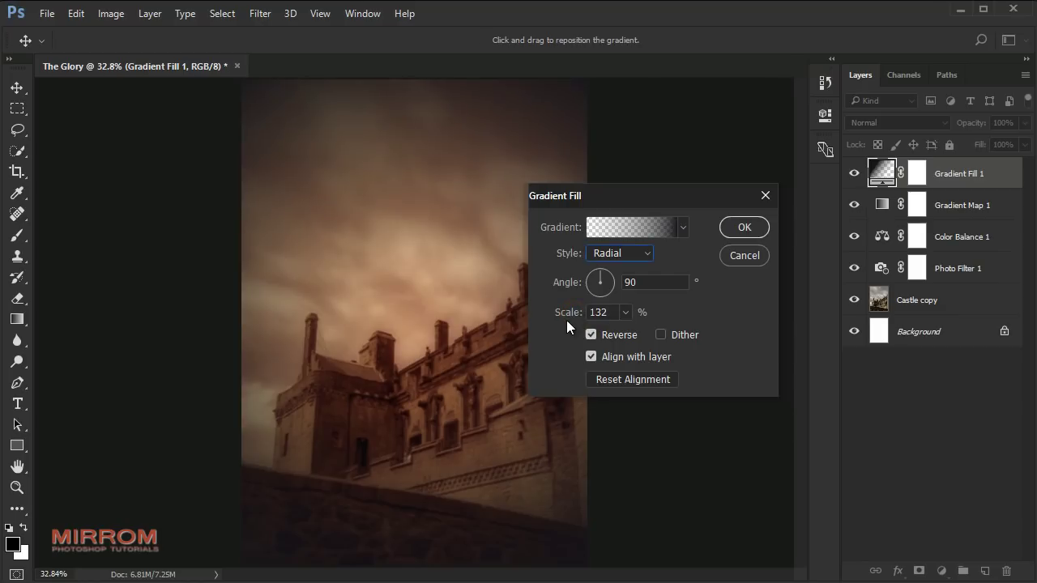
{"action": "mouse_move", "coordinate": [428, 347]}
{"action": "left_mouse_down"}
{"action": "mouse_move", "coordinate": [430, 294]}
{"action": "mouse_move", "coordinate": [430, 314]}
{"action": "left_mouse_up"}
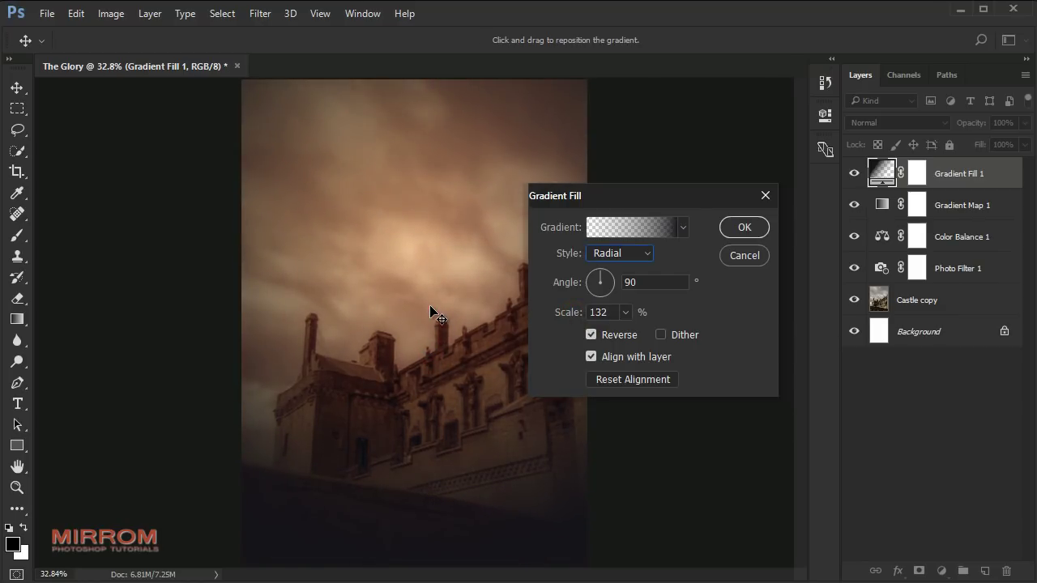
{"action": "left_click", "coordinate": [742, 228]}
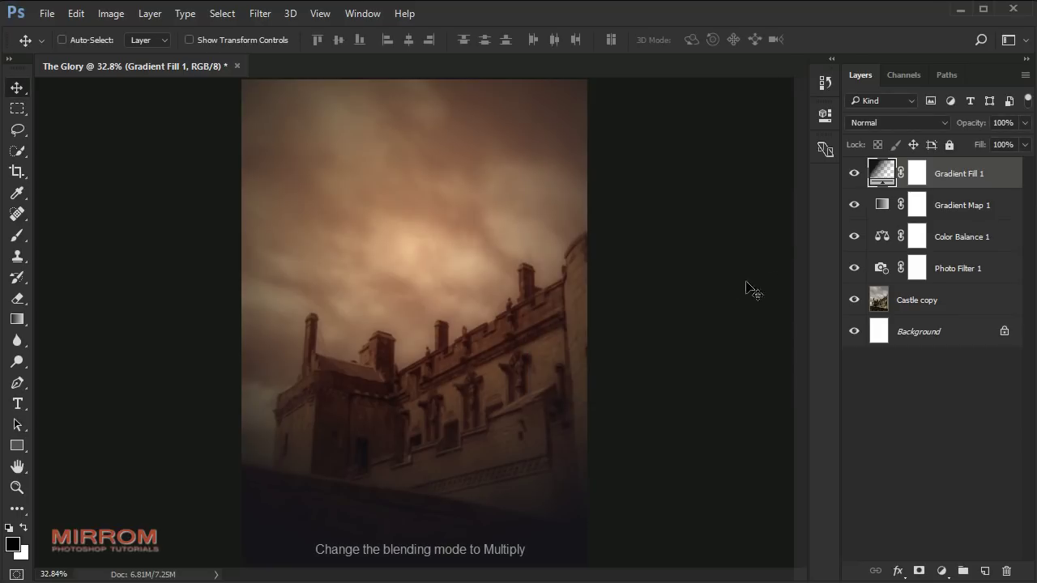
{"action": "left_click", "coordinate": [905, 124]}
{"action": "left_click", "coordinate": [900, 176]}
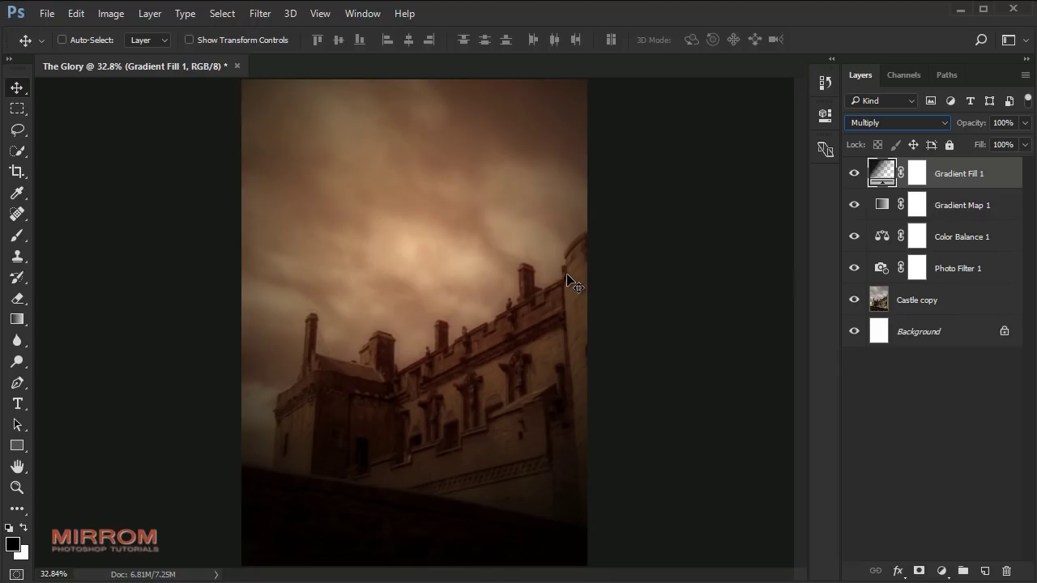
Add a second gradient fill layer starting from a light-to-transparent preset
{"action": "left_click", "coordinate": [942, 571]}
{"action": "left_click", "coordinate": [984, 241]}
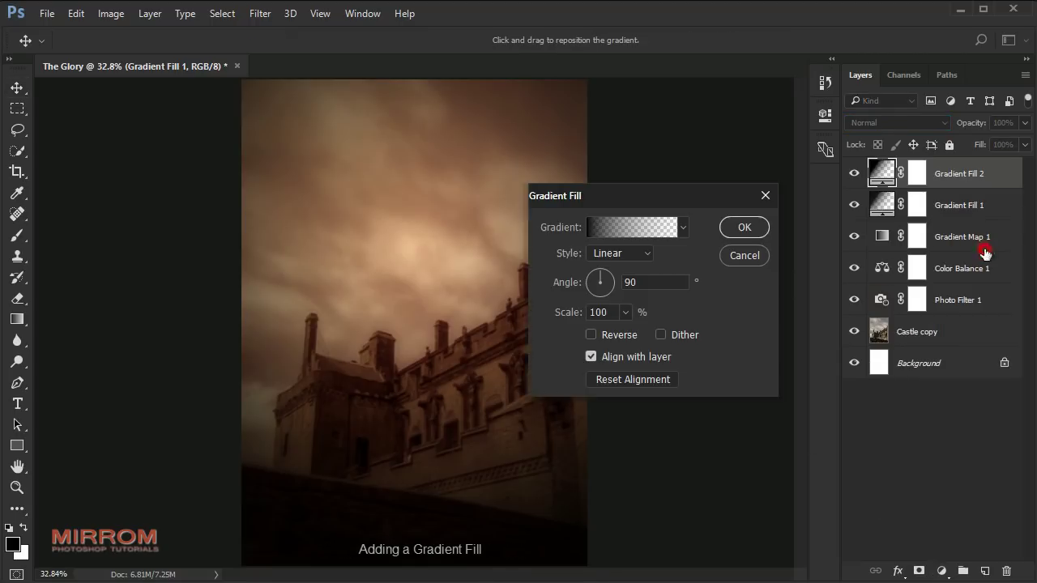
{"action": "left_click", "coordinate": [655, 230]}
{"action": "left_click_drag", "start_coordinate": [797, 224], "coordinate": [799, 280]}
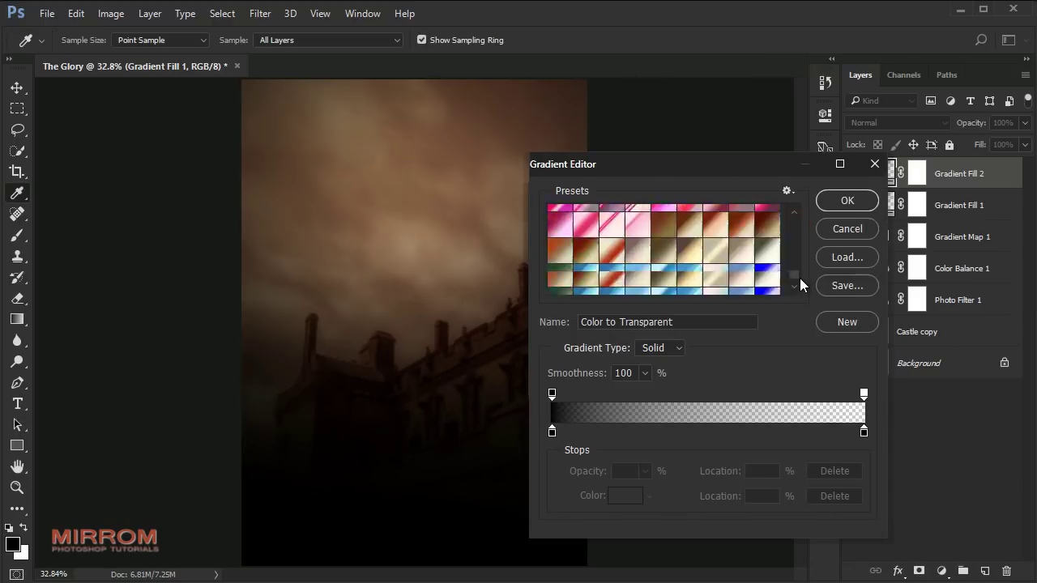
{"action": "left_click", "coordinate": [694, 285]}
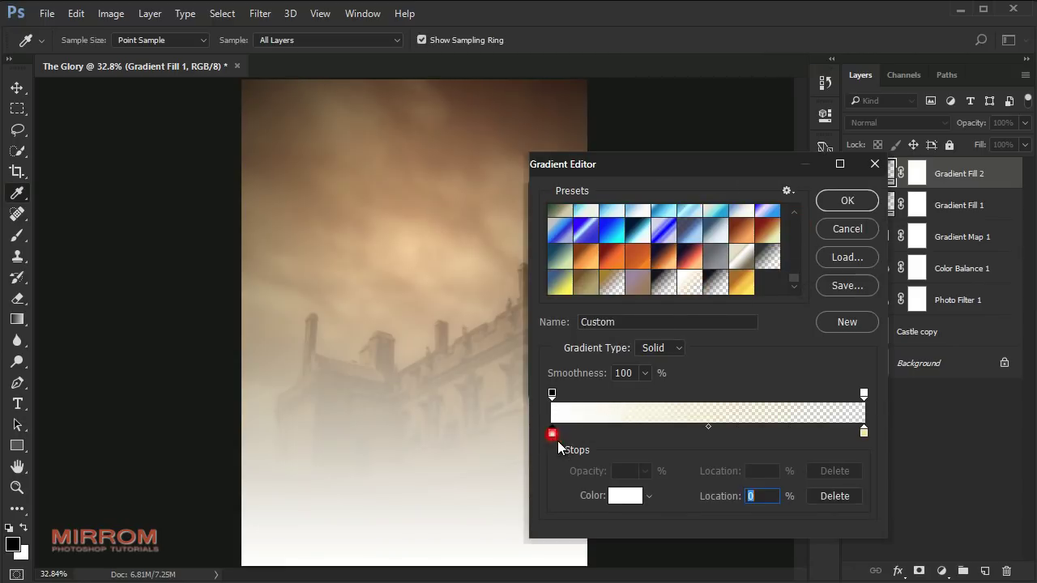
Set the gradient stops to white #ffffff and pale yellow #ffe397
{"action": "double_click", "coordinate": [552, 431]}
{"action": "left_click", "coordinate": [655, 382]}
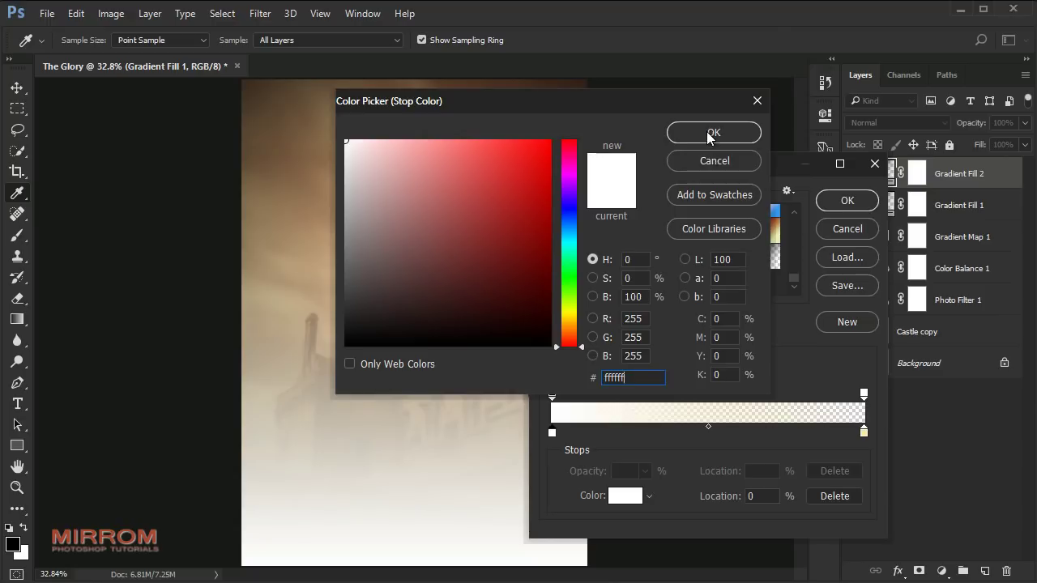
{"action": "left_click", "coordinate": [710, 132]}
{"action": "double_click", "coordinate": [864, 432]}
{"action": "left_click", "coordinate": [648, 379]}
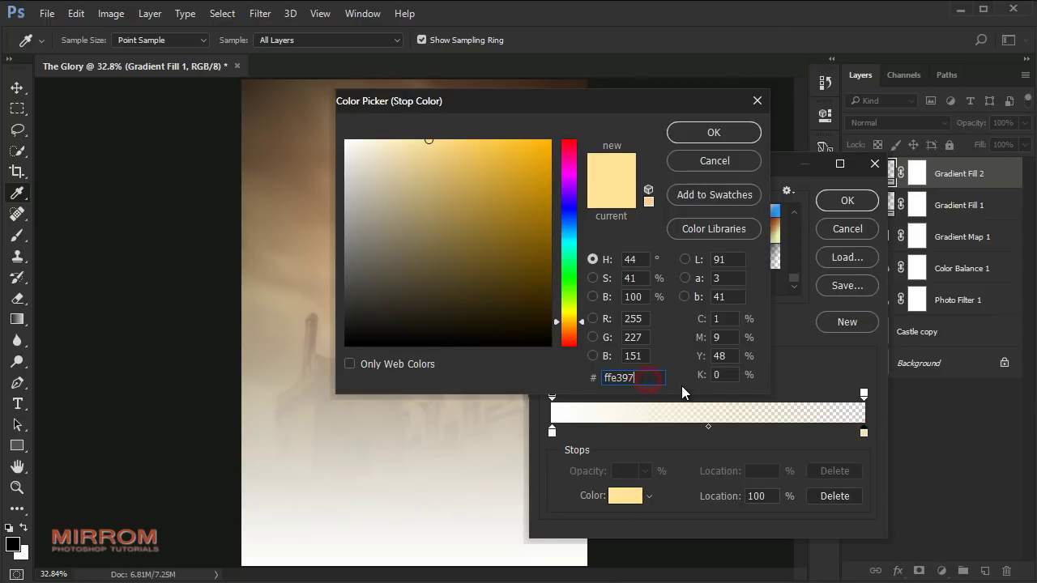
{"action": "left_click", "coordinate": [706, 141]}
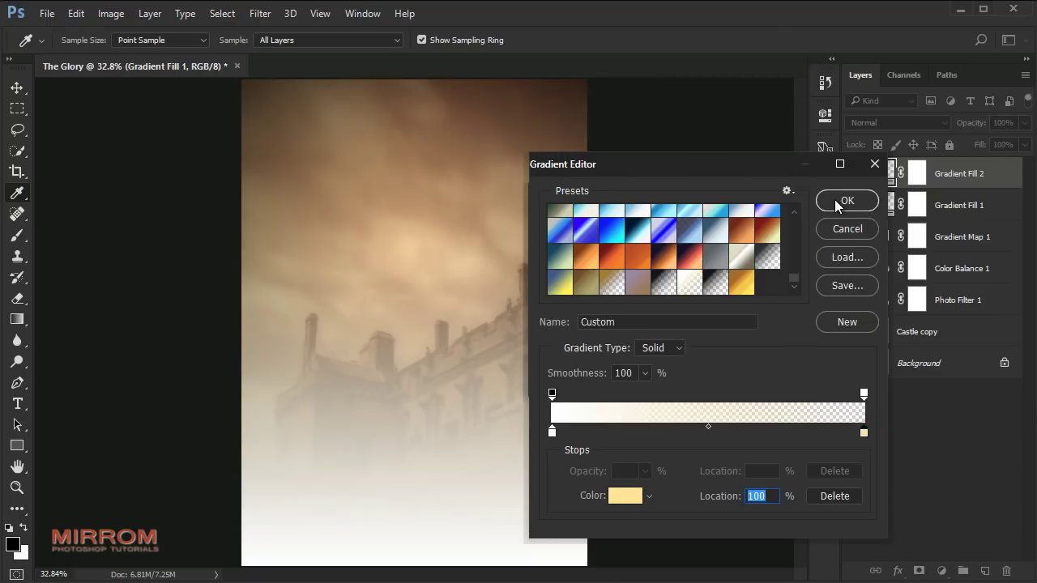
{"action": "left_click", "coordinate": [834, 199]}
Make the glow radial at 72% scale and position it up-left in the sky
{"action": "left_click", "coordinate": [646, 254]}
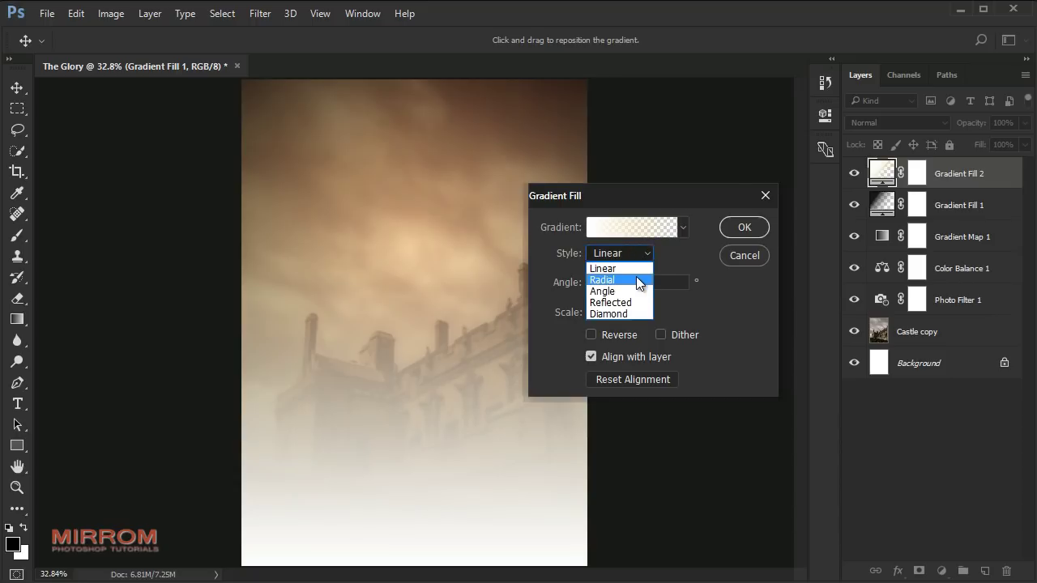
{"action": "left_click", "coordinate": [634, 279]}
{"action": "left_click_drag", "start_coordinate": [577, 316], "coordinate": [556, 317]}
{"action": "mouse_move", "coordinate": [435, 322]}
{"action": "left_mouse_down"}
{"action": "mouse_move", "coordinate": [412, 262]}
{"action": "mouse_move", "coordinate": [400, 271]}
{"action": "left_mouse_up"}
{"action": "left_click", "coordinate": [393, 266]}
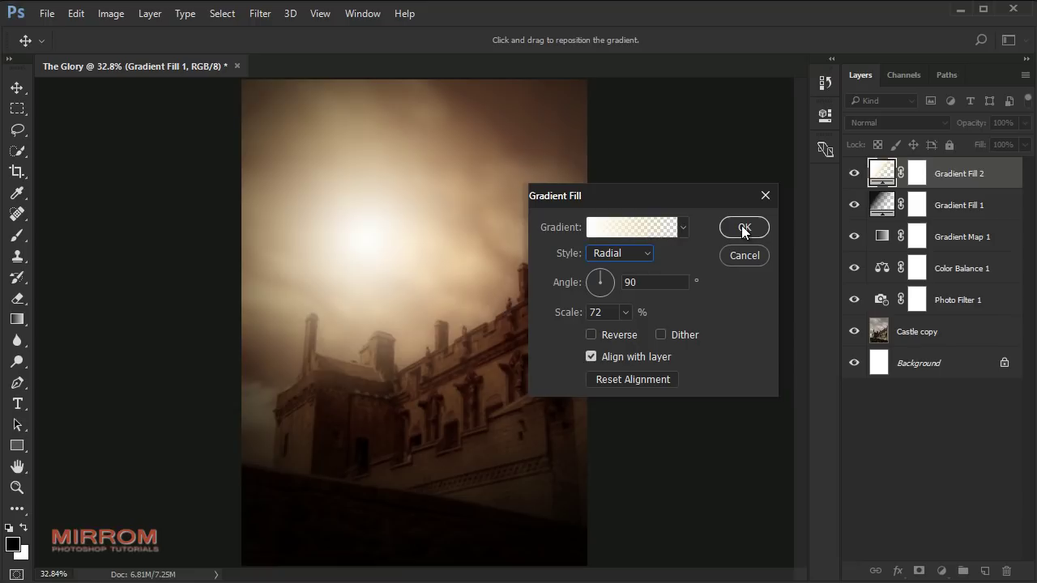
{"action": "left_click", "coordinate": [742, 229]}
Lower the glow layer's opacity to 90%
{"action": "left_click", "coordinate": [1025, 122]}
{"action": "left_click_drag", "start_coordinate": [1022, 141], "coordinate": [1020, 142]}
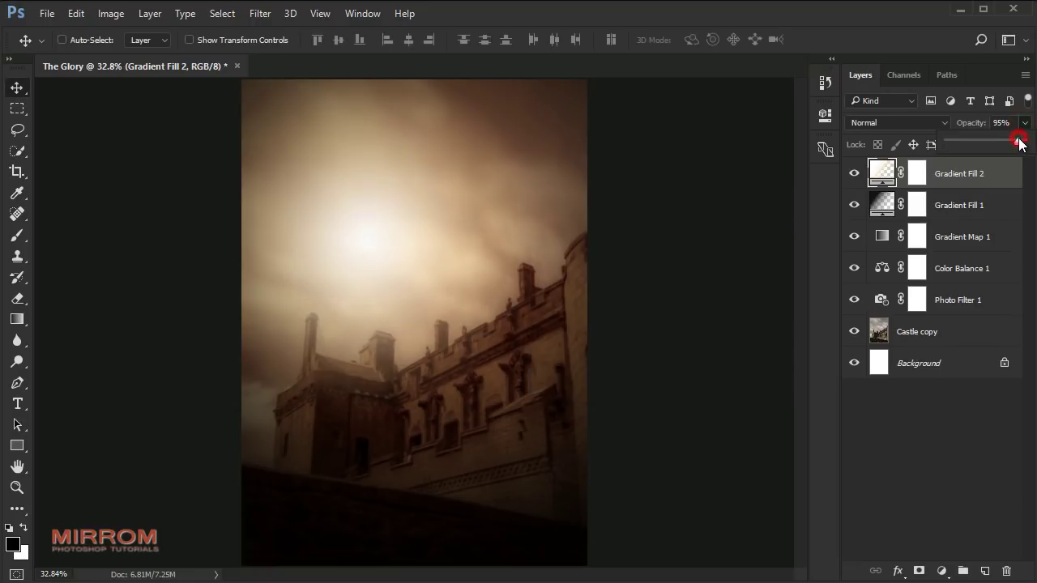
{"action": "left_click", "coordinate": [980, 173]}
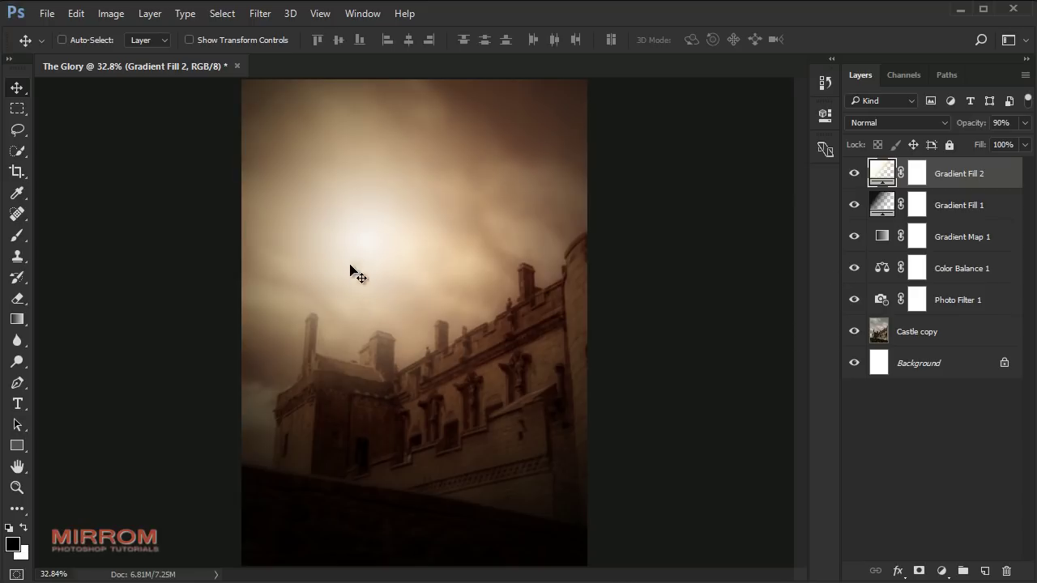
Open zelene6_by_magikstock-d7zgort.jpg and crop it to the woman's head and upper body
{"action": "left_click", "coordinate": [47, 14]}
{"action": "left_click", "coordinate": [112, 46]}
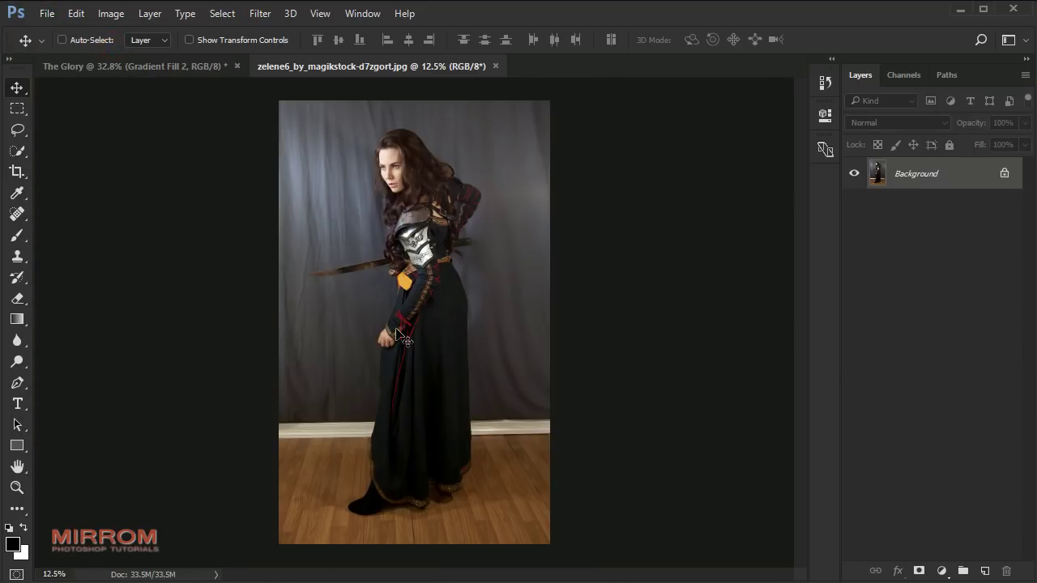
{"action": "left_click", "coordinate": [18, 171]}
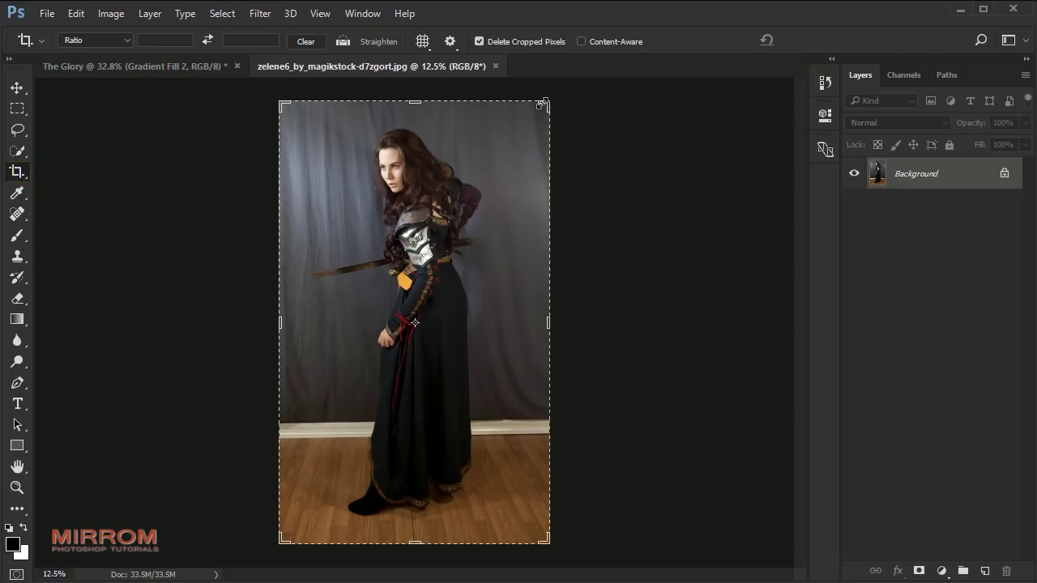
{"action": "left_click_drag", "start_coordinate": [548, 102], "coordinate": [523, 130]}
{"action": "left_click_drag", "start_coordinate": [421, 534], "coordinate": [439, 419]}
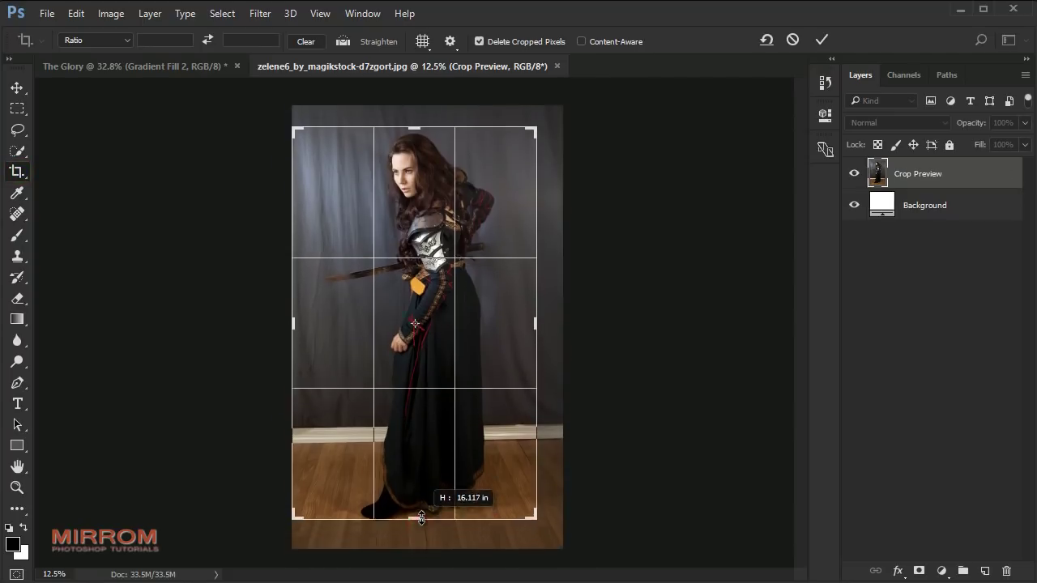
{"action": "left_click_drag", "start_coordinate": [292, 331], "coordinate": [313, 330]}
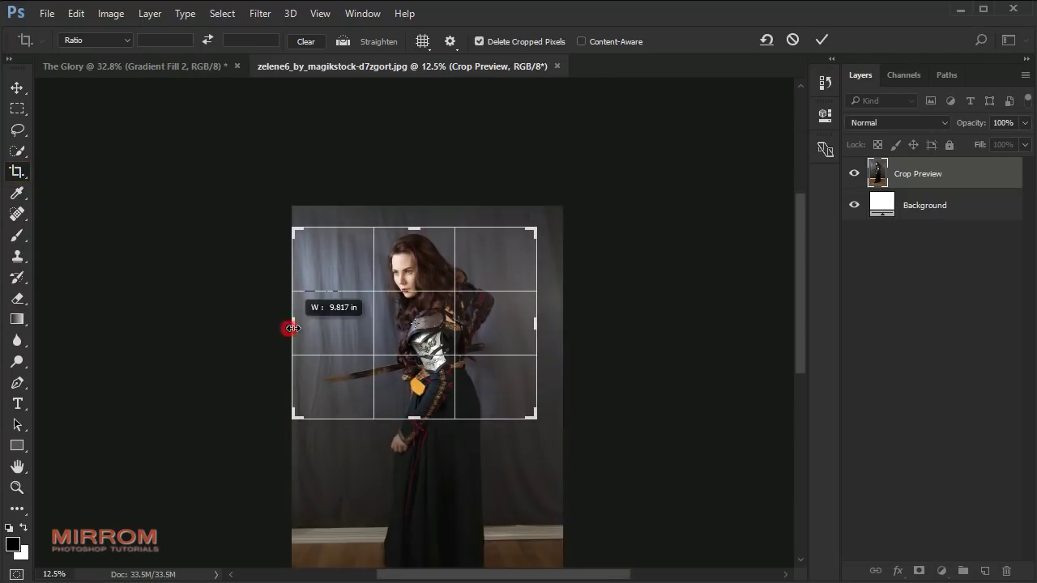
{"action": "left_click_drag", "start_coordinate": [511, 330], "coordinate": [500, 333]}
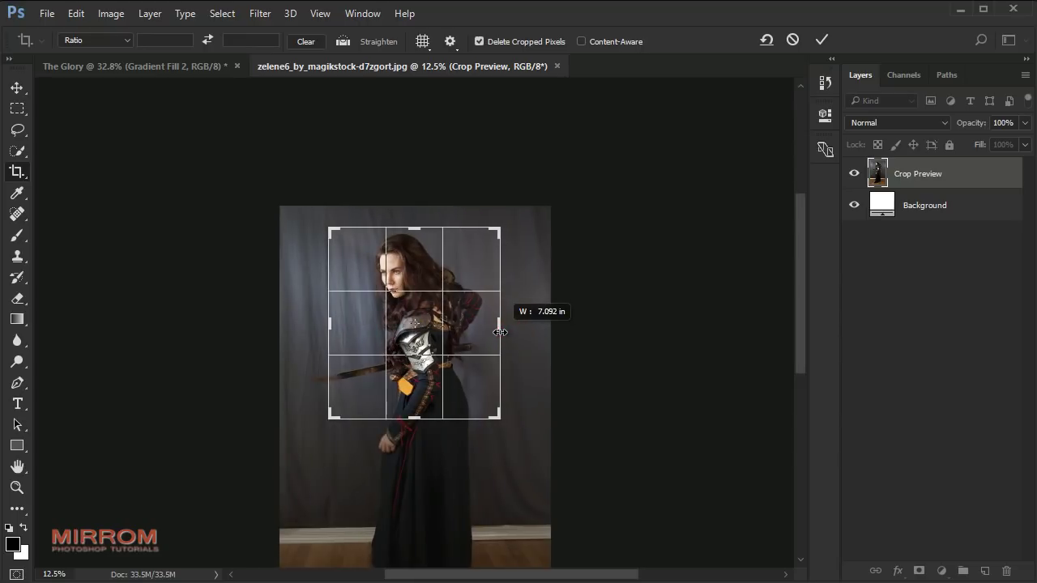
{"action": "double_click", "coordinate": [470, 337]}
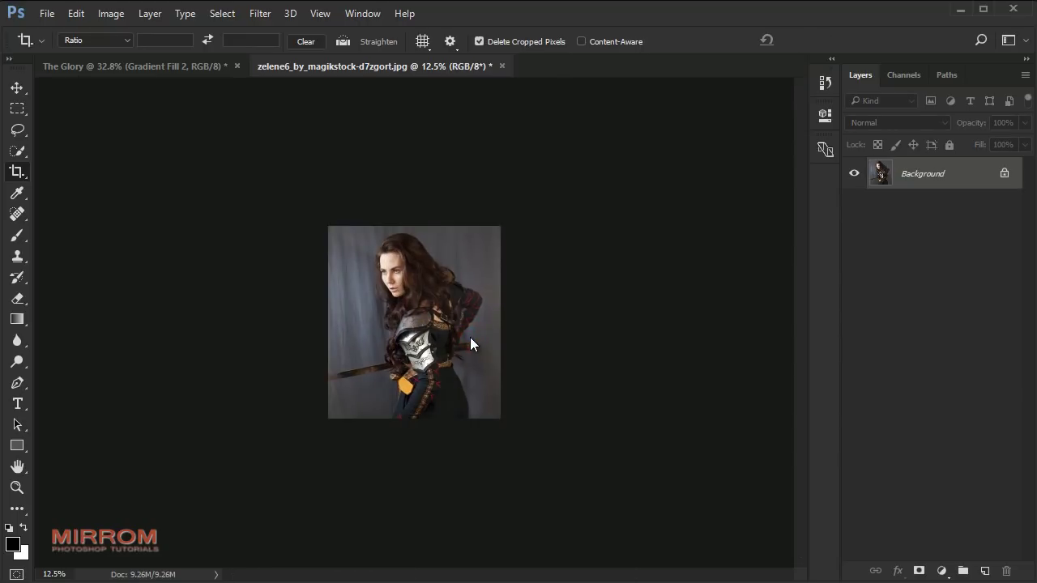
Zoom in on the top of her head and set the Pen Tool to Path mode
{"action": "key", "text": "ctrl+plus"}
{"action": "key", "text": "ctrl+plus"}
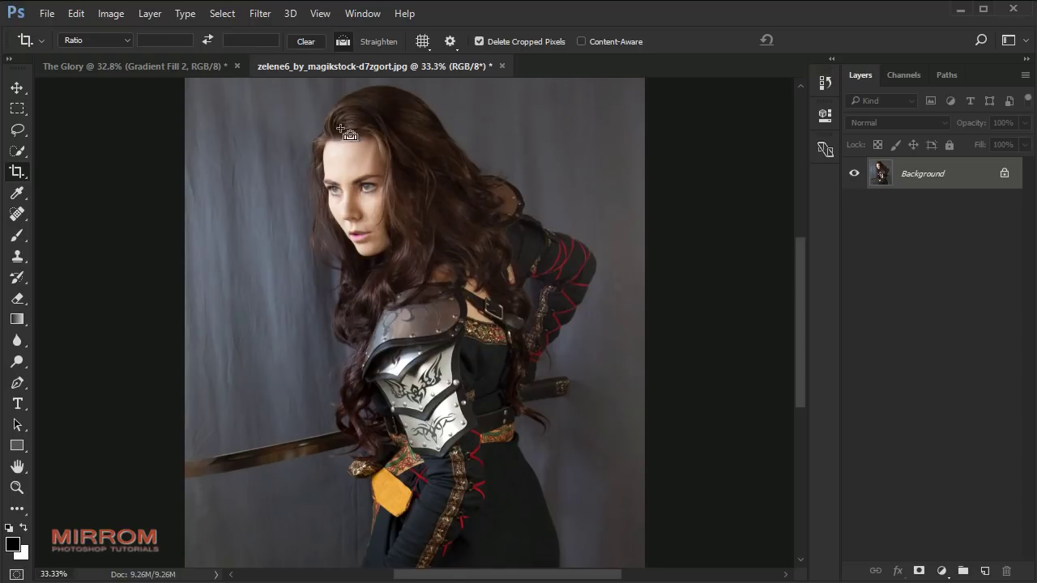
{"action": "left_click_drag", "start_coordinate": [345, 109], "coordinate": [413, 108]}
{"action": "left_click", "coordinate": [413, 107]}
{"action": "scroll", "coordinate": [198, 236], "scroll_direction": "up", "scroll_amount": 2}
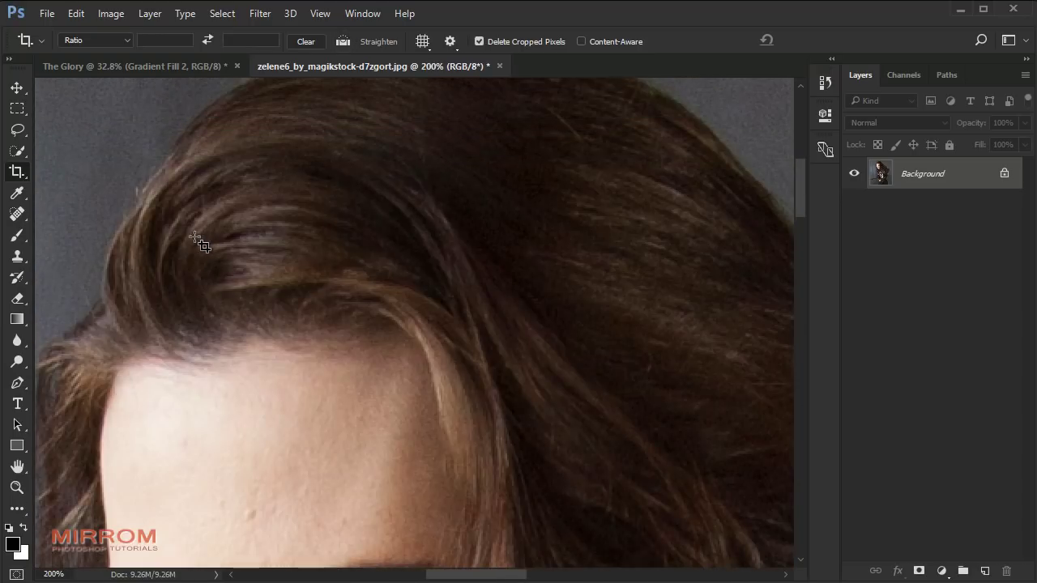
{"action": "key", "text": "v"}
{"action": "scroll", "coordinate": [222, 276], "scroll_direction": "up", "scroll_amount": 1}
{"action": "left_click_drag", "start_coordinate": [17, 383], "coordinate": [84, 384]}
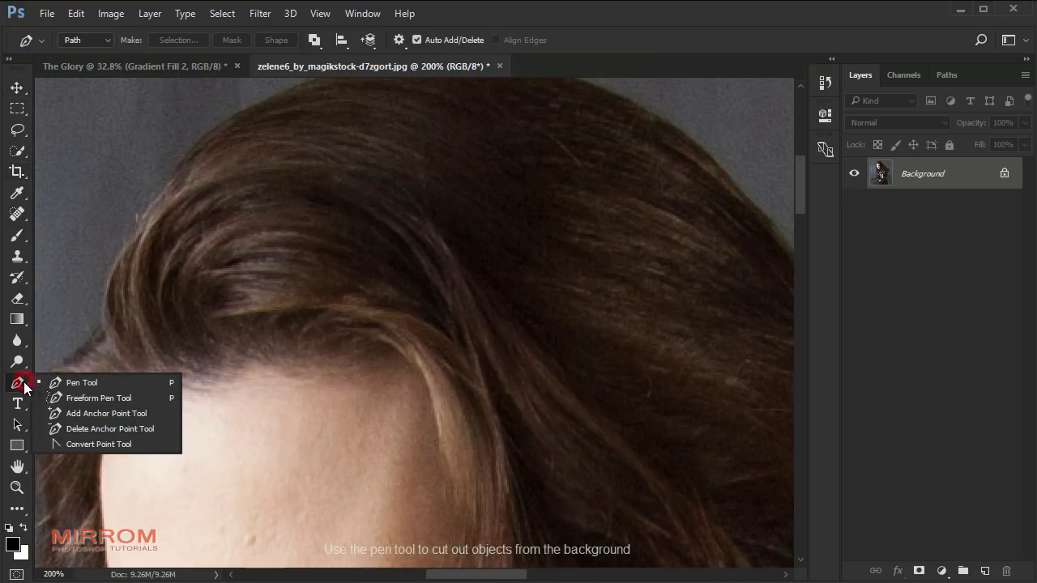
{"action": "left_click", "coordinate": [85, 385]}
{"action": "left_click", "coordinate": [81, 68]}
Trace the left hair edge and across the crown with curved pen anchors
{"action": "left_click", "coordinate": [109, 331]}
{"action": "left_click_drag", "start_coordinate": [144, 221], "coordinate": [199, 163]}
{"action": "left_click", "coordinate": [144, 221]}
{"action": "scroll", "coordinate": [202, 219], "scroll_direction": "up", "scroll_amount": 3}
{"action": "left_click_drag", "start_coordinate": [204, 216], "coordinate": [237, 195]}
{"action": "left_click_drag", "start_coordinate": [405, 136], "coordinate": [475, 133]}
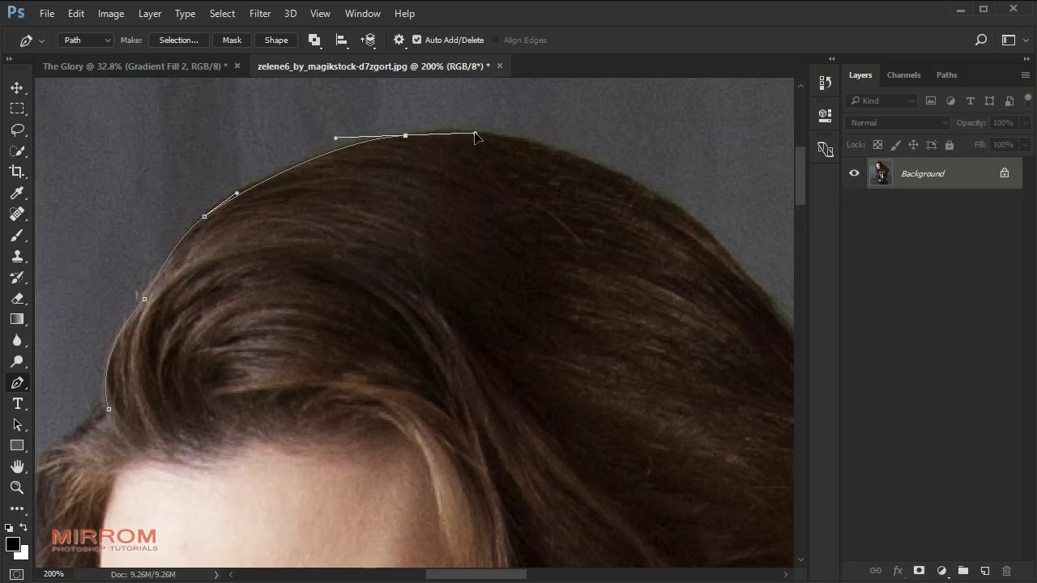
{"action": "left_click_drag", "start_coordinate": [638, 182], "coordinate": [677, 207]}
{"action": "left_click_drag", "start_coordinate": [625, 173], "coordinate": [527, 136]}
{"action": "left_click_drag", "start_coordinate": [494, 574], "coordinate": [531, 574]}
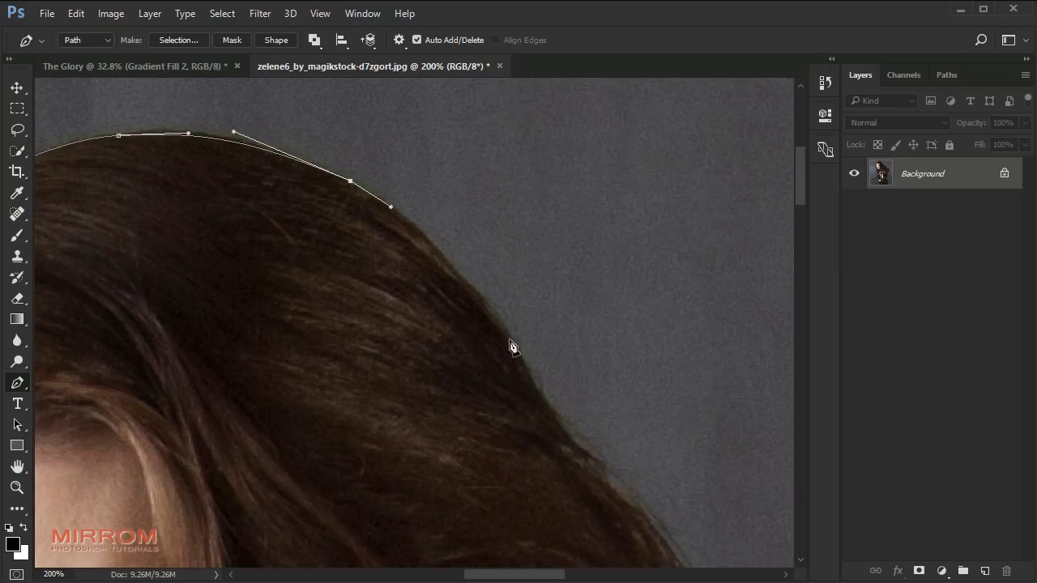
{"action": "mouse_move", "coordinate": [462, 278]}
{"action": "left_mouse_down"}
{"action": "mouse_move", "coordinate": [477, 293]}
{"action": "mouse_move", "coordinate": [438, 251]}
{"action": "left_mouse_up"}
Continue the path down the hair's right edge and stray locks, then close it
{"action": "scroll", "coordinate": [532, 348], "scroll_direction": "down", "scroll_amount": 2}
{"action": "left_click_drag", "start_coordinate": [528, 312], "coordinate": [551, 342]}
{"action": "left_click", "coordinate": [588, 394]}
{"action": "left_click", "coordinate": [608, 420]}
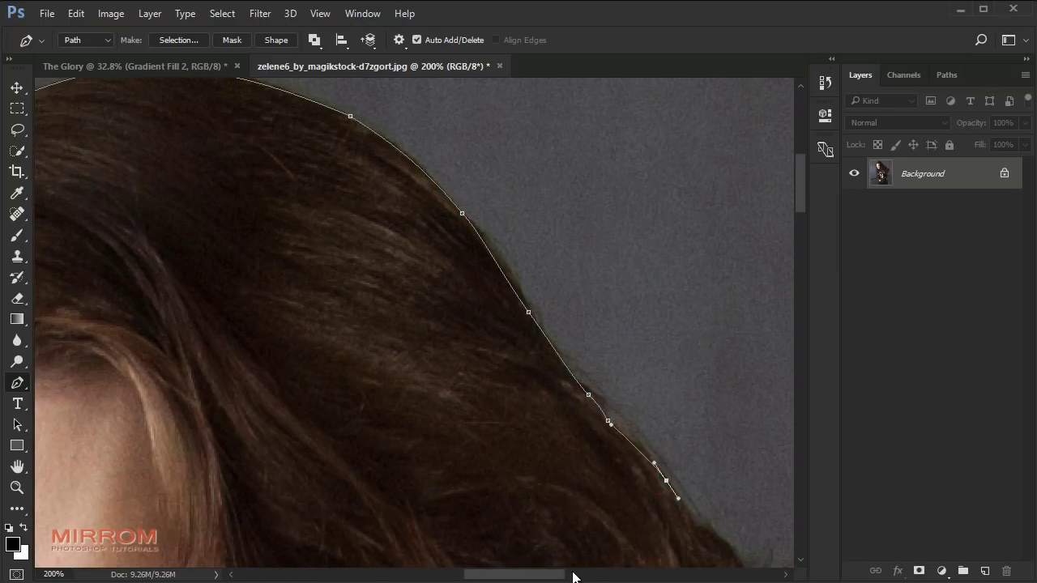
{"action": "left_click_drag", "start_coordinate": [564, 574], "coordinate": [588, 574]}
{"action": "scroll", "coordinate": [581, 384], "scroll_direction": "down", "scroll_amount": 5}
{"action": "left_click", "coordinate": [566, 393]}
{"action": "left_click_drag", "start_coordinate": [665, 415], "coordinate": [666, 421]}
{"action": "left_click", "coordinate": [676, 417]}
{"action": "left_click", "coordinate": [697, 401]}
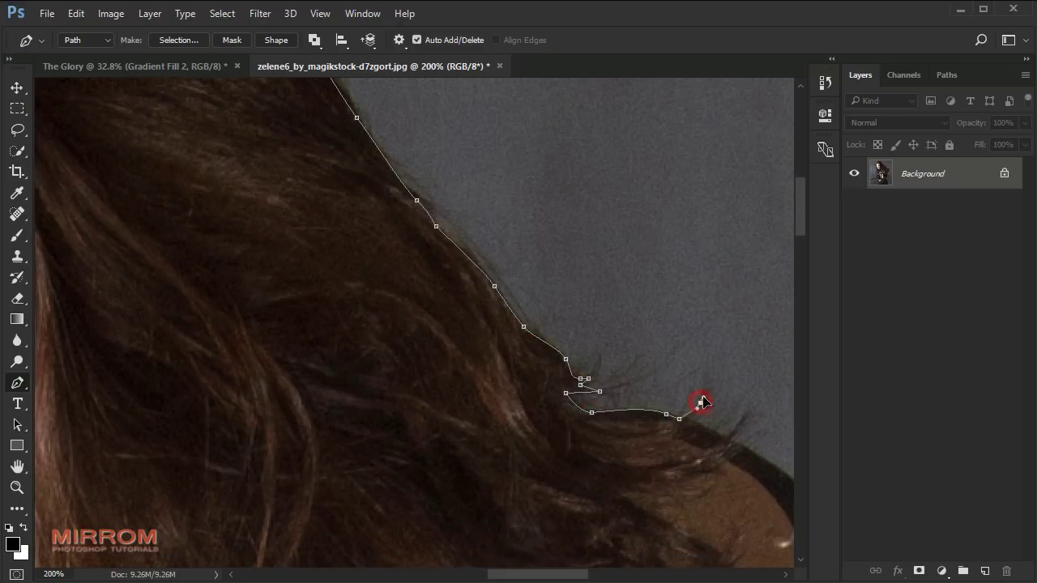
{"action": "left_click", "coordinate": [722, 438]}
{"action": "scroll", "coordinate": [637, 299], "scroll_direction": "down", "scroll_amount": 5}
{"action": "scroll", "coordinate": [638, 300], "scroll_direction": "right", "scroll_amount": 4}
{"action": "left_click", "coordinate": [640, 304]}
{"action": "left_click", "coordinate": [657, 368]}
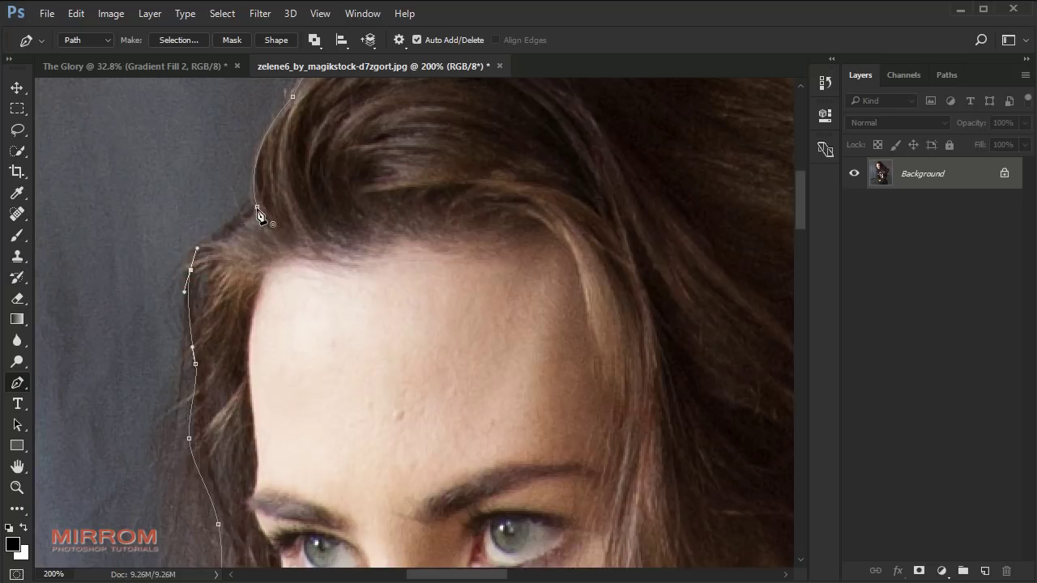
{"action": "left_click", "coordinate": [258, 209]}
{"action": "key", "text": "ctrl+minus"}
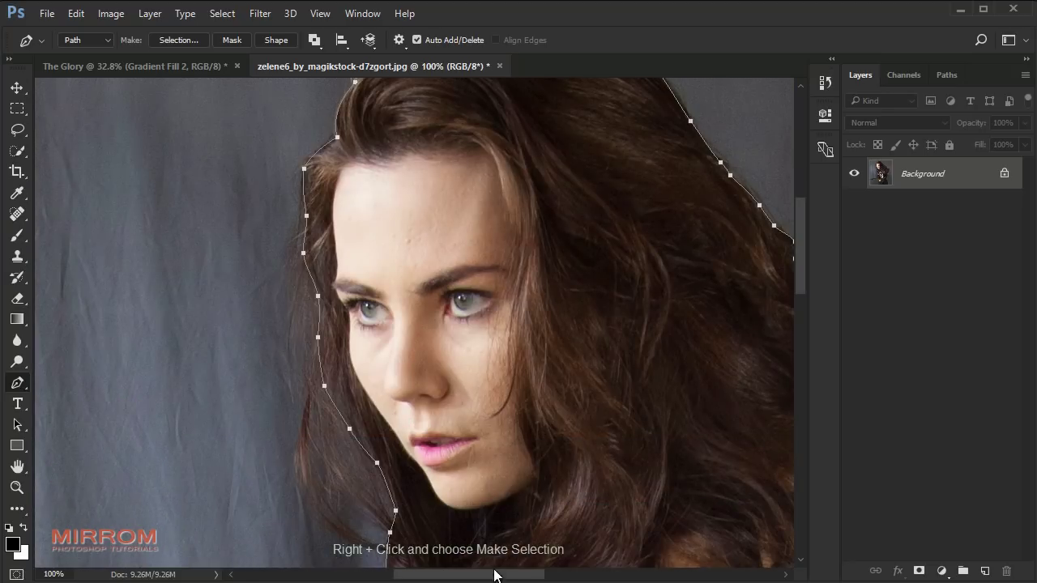
Convert the path to a selection with 0.3 feather and mask out the grey backdrop
{"action": "right_click", "coordinate": [414, 230]}
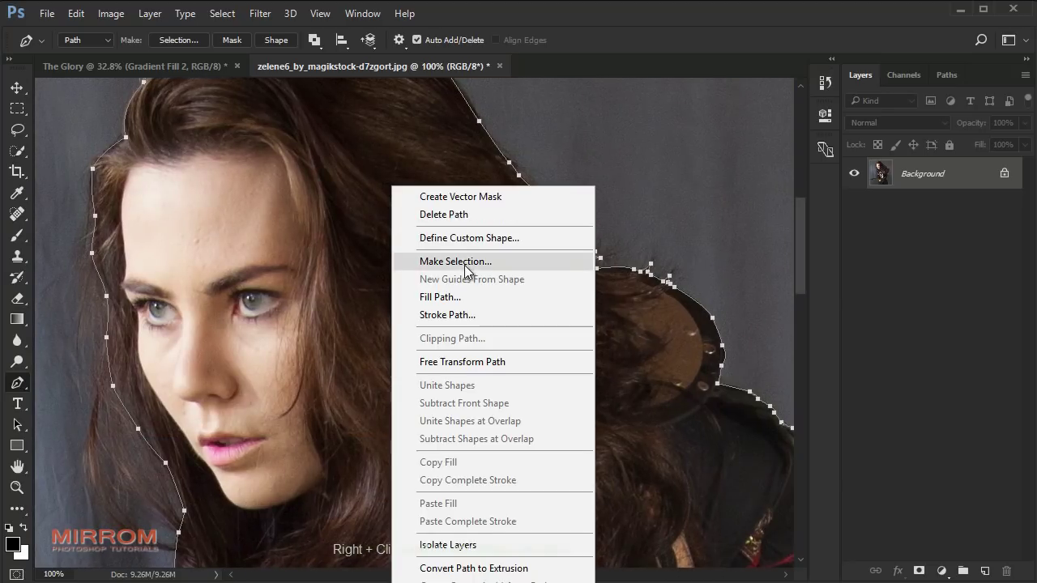
{"action": "left_click", "coordinate": [460, 262]}
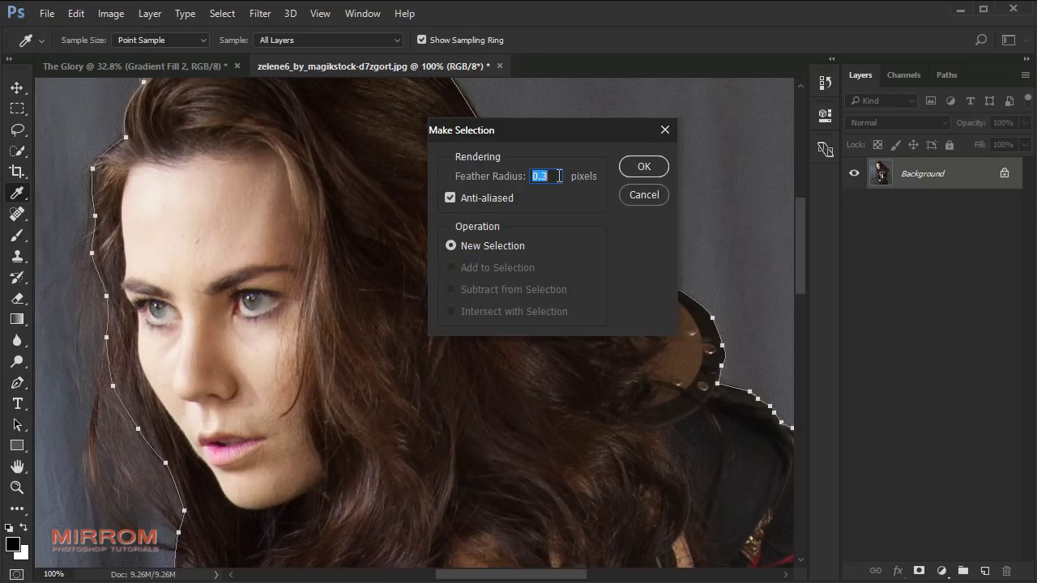
{"action": "left_click", "coordinate": [644, 166]}
{"action": "left_click", "coordinate": [919, 570]}
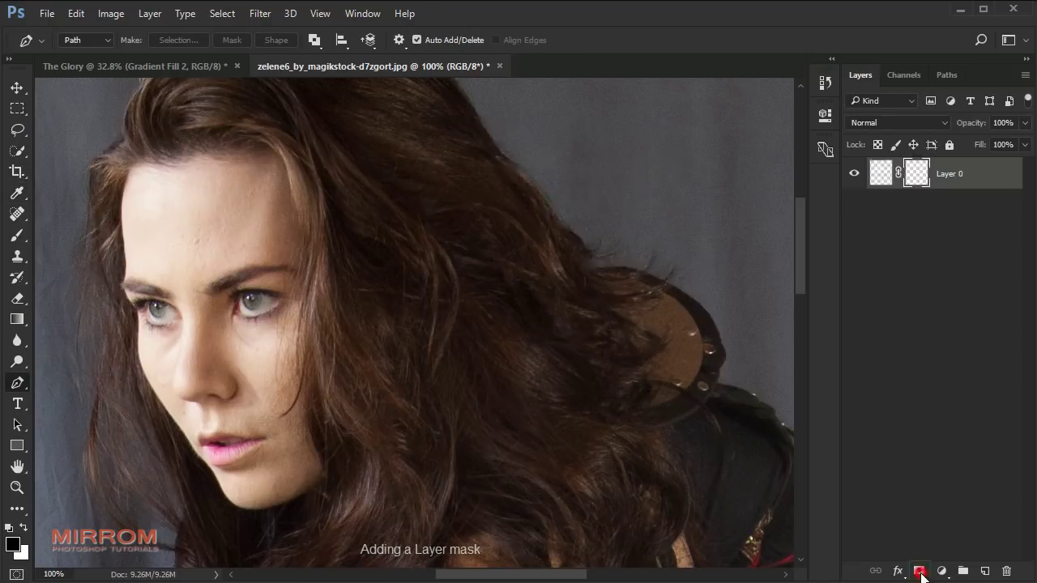
Fit the image to the window and drag the masked woman into The Glory poster
{"action": "key", "text": "ctrl+0"}
{"action": "key", "text": "v"}
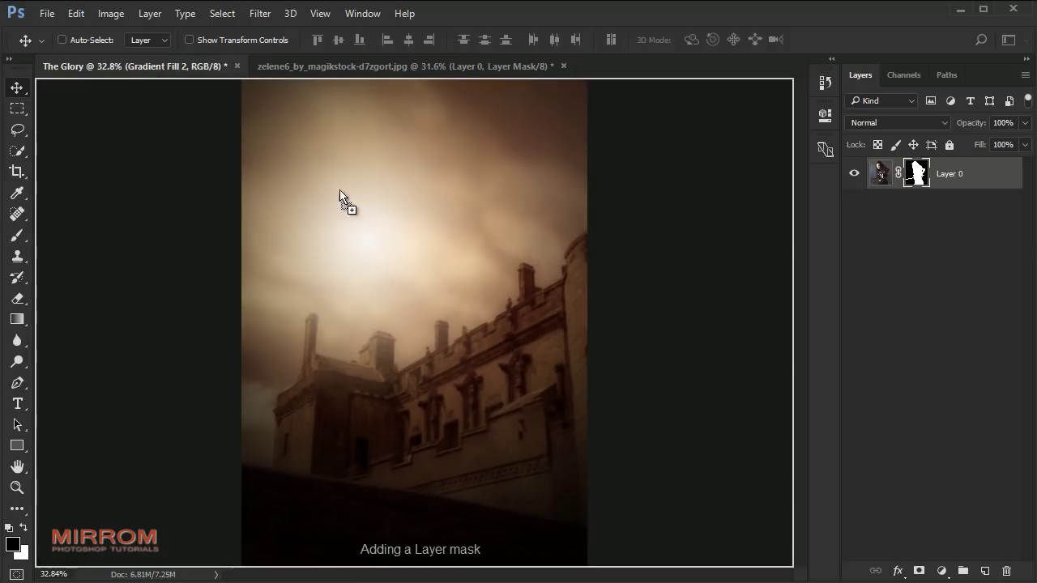
{"action": "left_click_drag", "start_coordinate": [469, 347], "coordinate": [343, 202]}
Close the zelene photo without saving, then enlarge the woman to about 117% and lower her
{"action": "left_click", "coordinate": [535, 65]}
{"action": "left_click", "coordinate": [518, 249]}
{"action": "key", "text": "ctrl+minus"}
{"action": "key", "text": "ctrl+minus"}
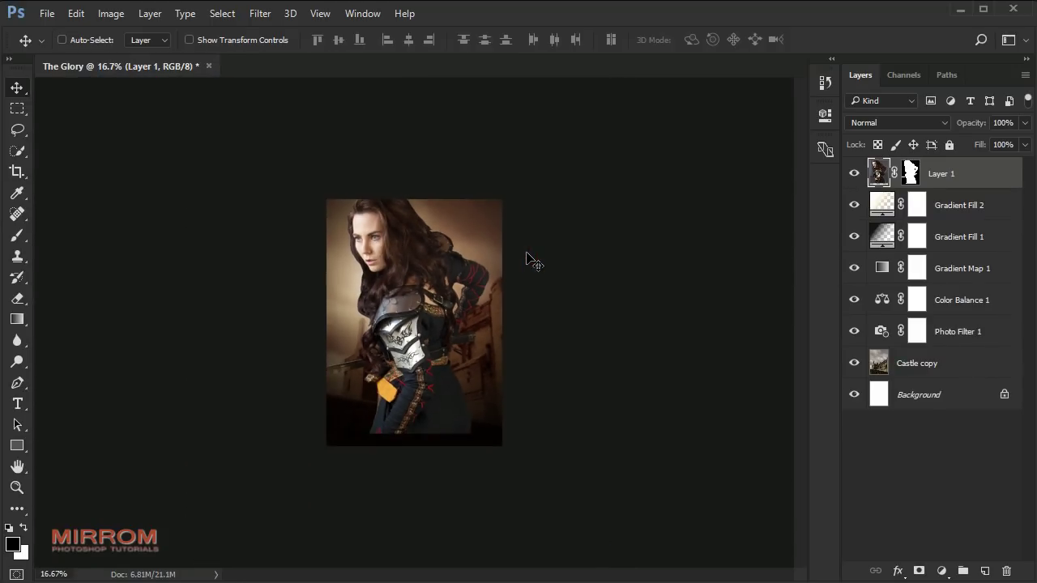
{"action": "key", "text": "ctrl+t"}
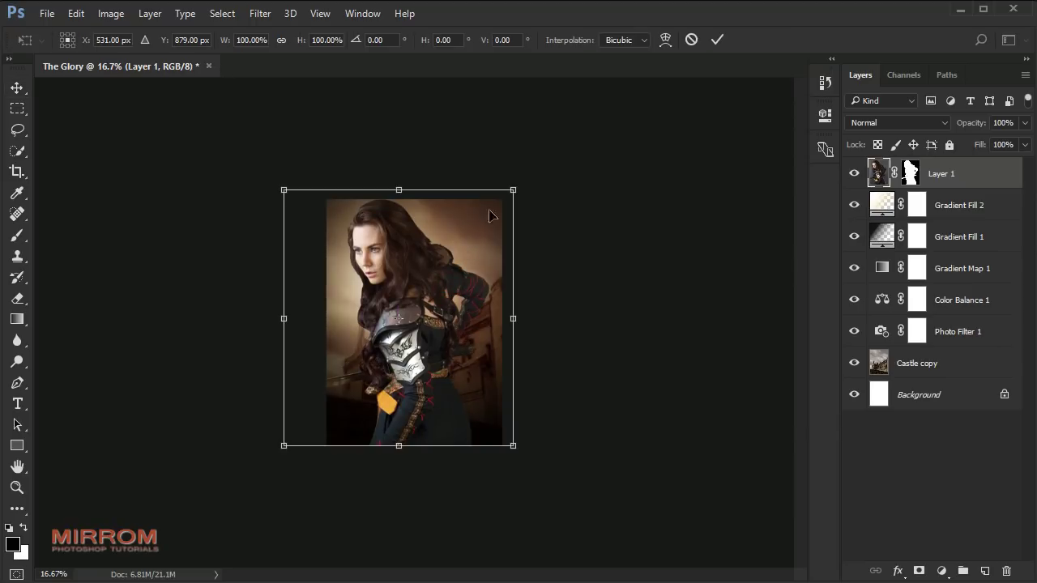
{"action": "left_click_drag", "start_coordinate": [513, 189], "coordinate": [561, 152]}
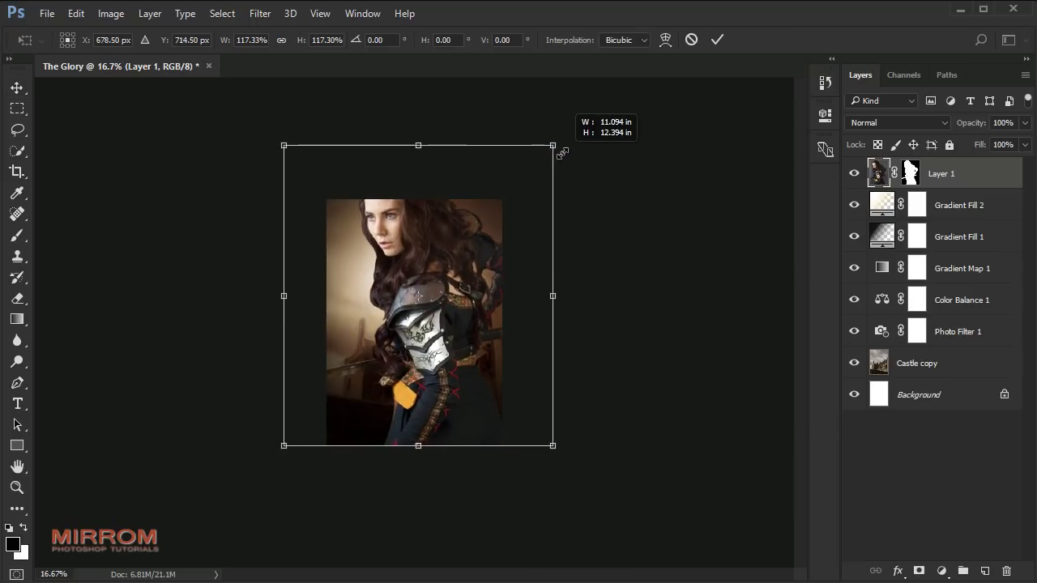
{"action": "left_click_drag", "start_coordinate": [421, 162], "coordinate": [425, 191]}
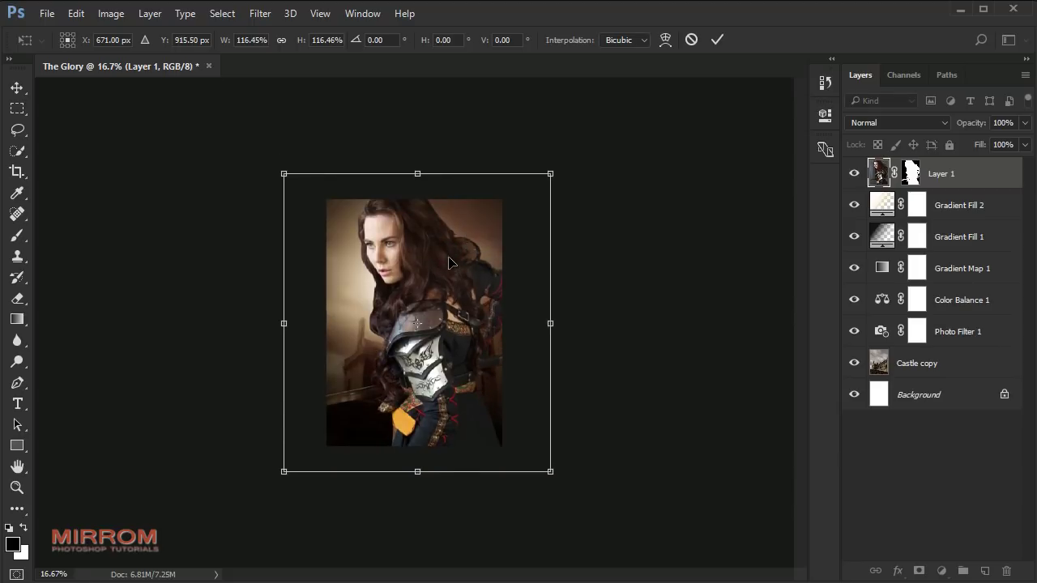
{"action": "left_click_drag", "start_coordinate": [446, 251], "coordinate": [451, 258]}
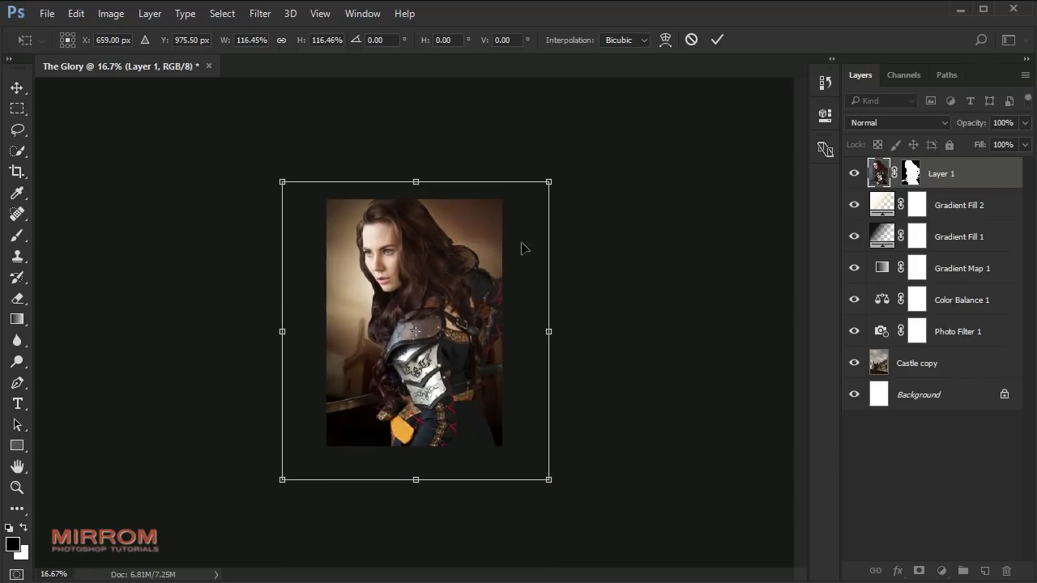
{"action": "left_click", "coordinate": [717, 41]}
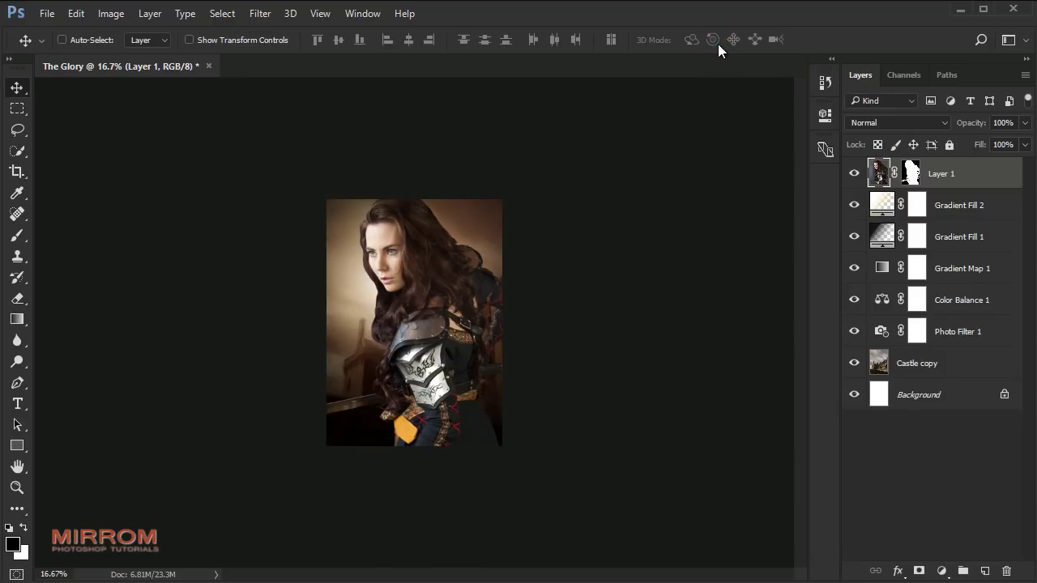
Tilt the woman slightly clockwise and shrink her to about 98%
{"action": "key", "text": "ctrl"}
{"action": "key", "text": "ctrl+t"}
{"action": "left_click_drag", "start_coordinate": [616, 200], "coordinate": [632, 224]}
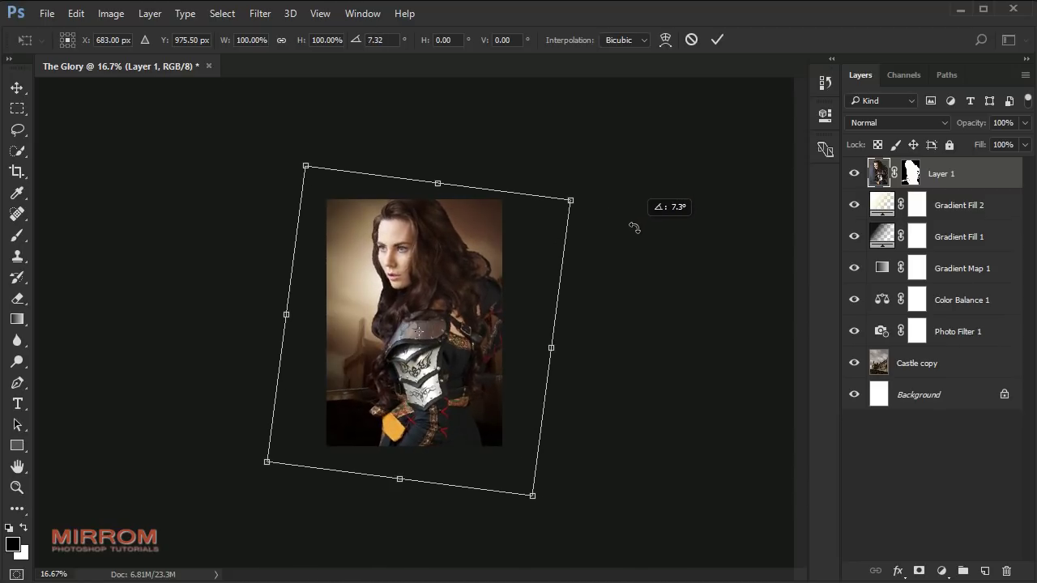
{"action": "left_click_drag", "start_coordinate": [301, 157], "coordinate": [305, 162]}
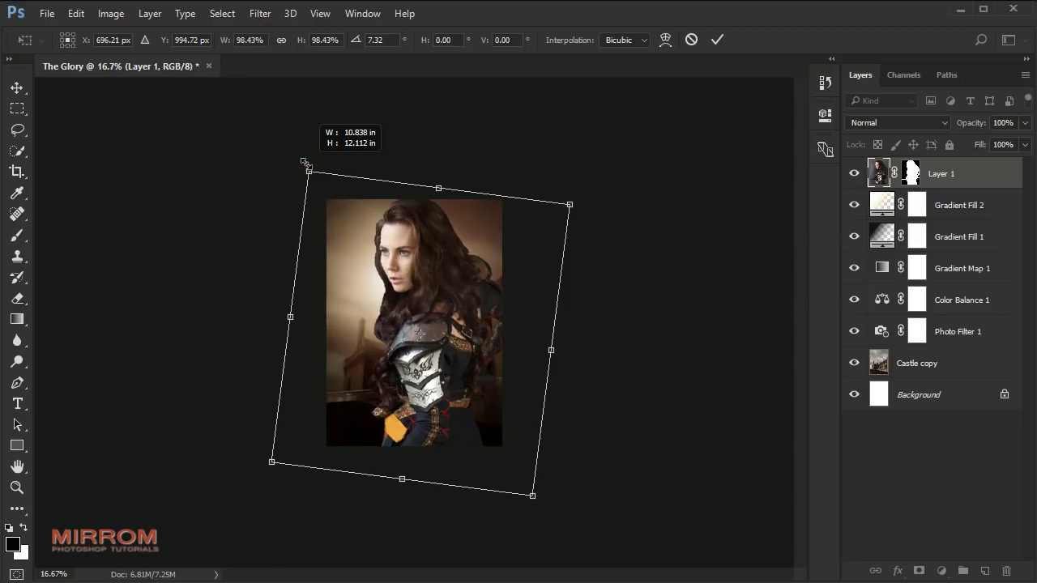
{"action": "left_click", "coordinate": [717, 40]}
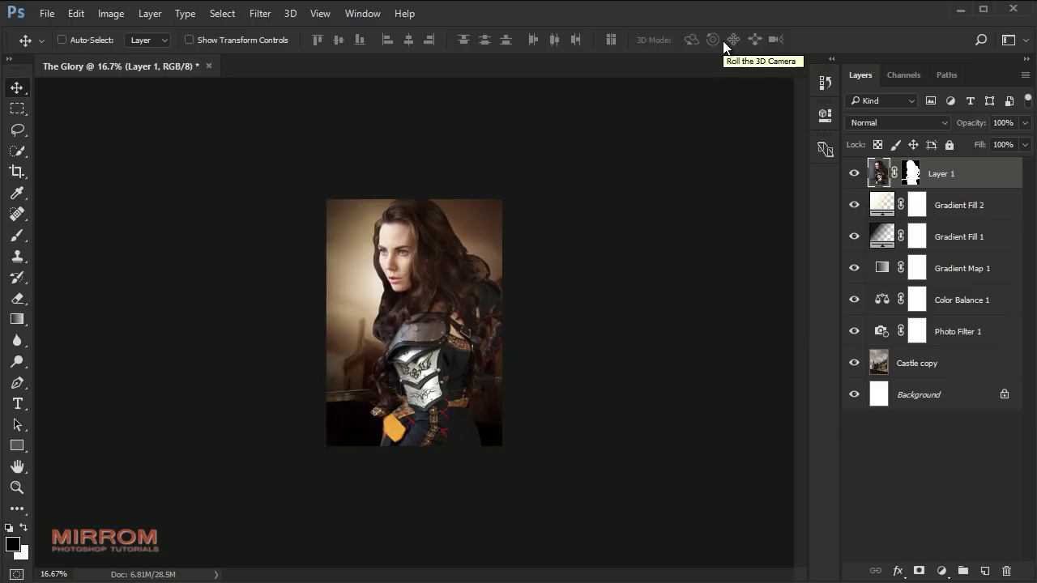
Apply the woman's layer mask permanently and rename the layer 'Model'
{"action": "key", "text": "ctrl+plus"}
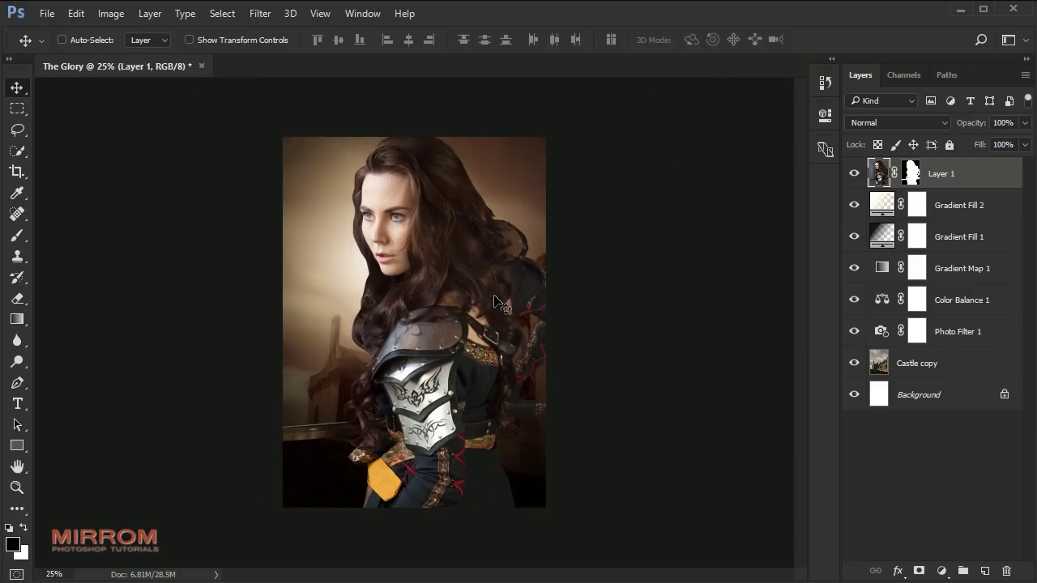
{"action": "right_click", "coordinate": [909, 172]}
{"action": "left_click", "coordinate": [932, 226]}
{"action": "double_click", "coordinate": [909, 174]}
{"action": "type", "text": "del"}
{"action": "key", "text": "Return"}
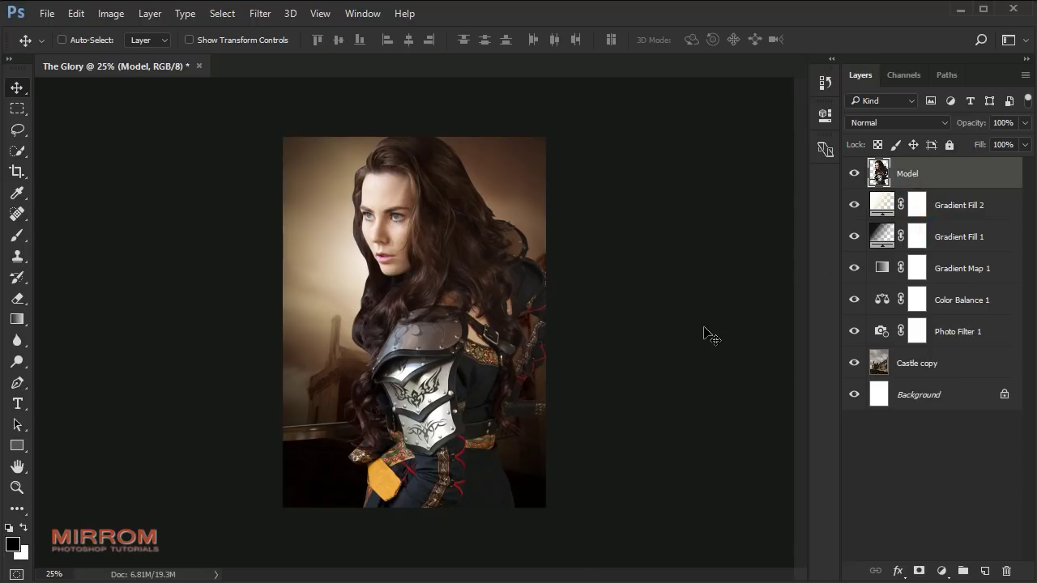
{"action": "scroll", "coordinate": [350, 159], "scroll_direction": "up", "scroll_amount": 3}
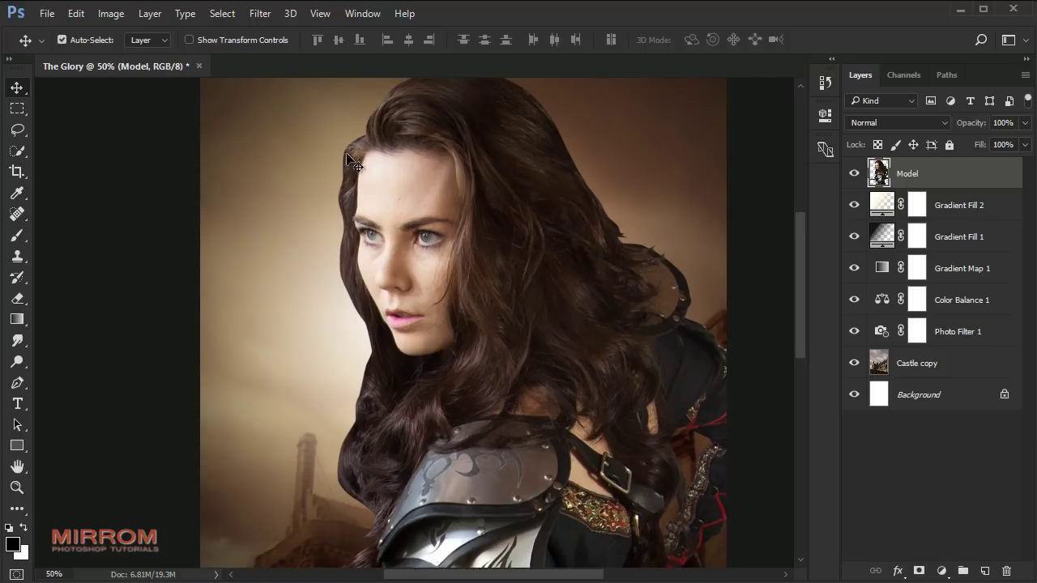
{"action": "scroll", "coordinate": [350, 159], "scroll_direction": "up", "scroll_amount": 1}
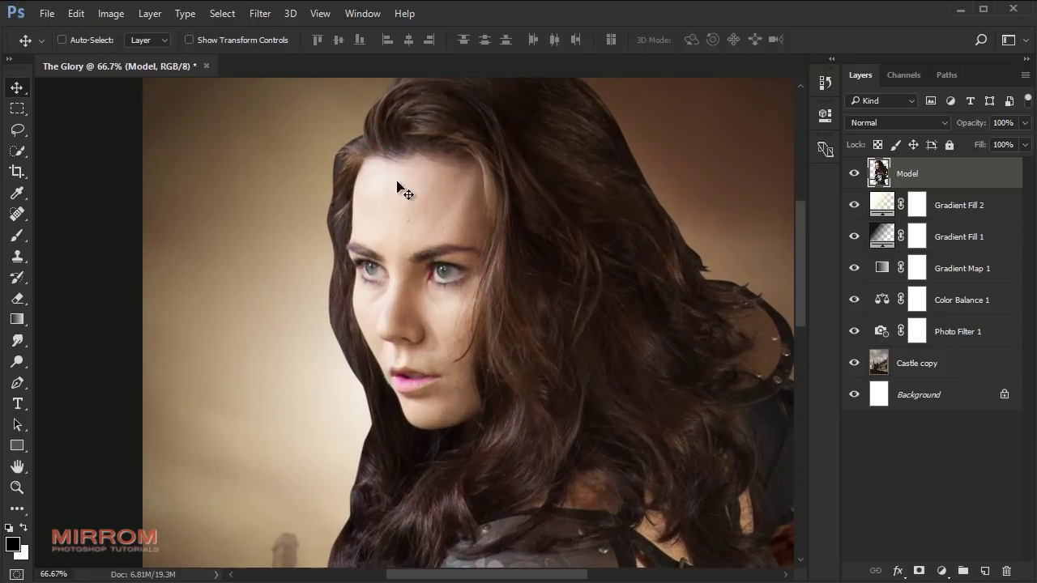
Switch to the Smudge Tool with a small 9 px brush tip and higher strength
{"action": "right_click", "coordinate": [17, 340]}
{"action": "left_click", "coordinate": [96, 372]}
{"action": "right_click", "coordinate": [300, 231]}
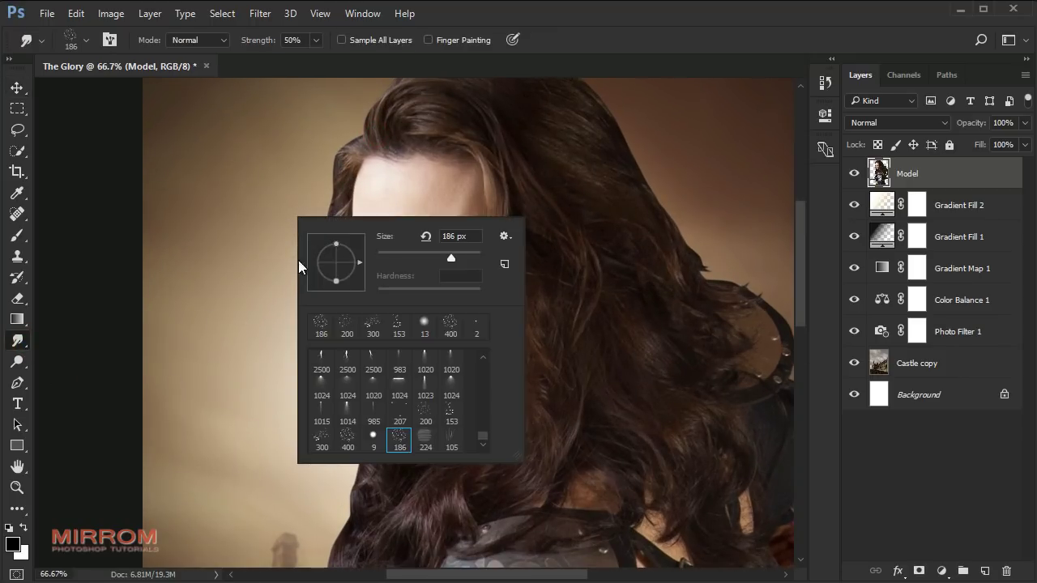
{"action": "left_click_drag", "start_coordinate": [450, 256], "coordinate": [382, 262]}
{"action": "left_click", "coordinate": [255, 266]}
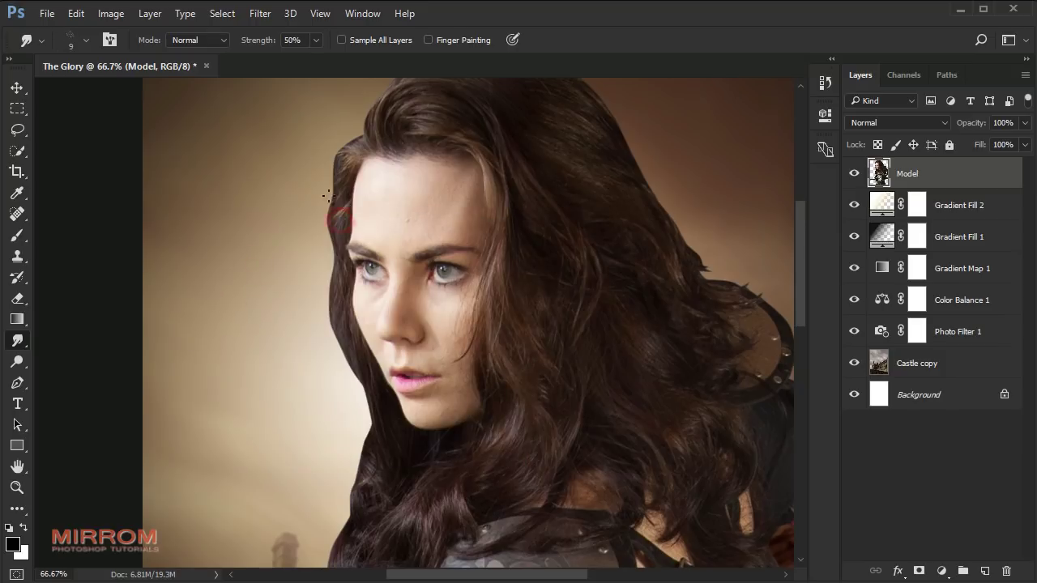
{"action": "mouse_move", "coordinate": [315, 40]}
{"action": "left_mouse_down"}
{"action": "mouse_move", "coordinate": [323, 58]}
{"action": "mouse_move", "coordinate": [343, 61]}
{"action": "left_mouse_up"}
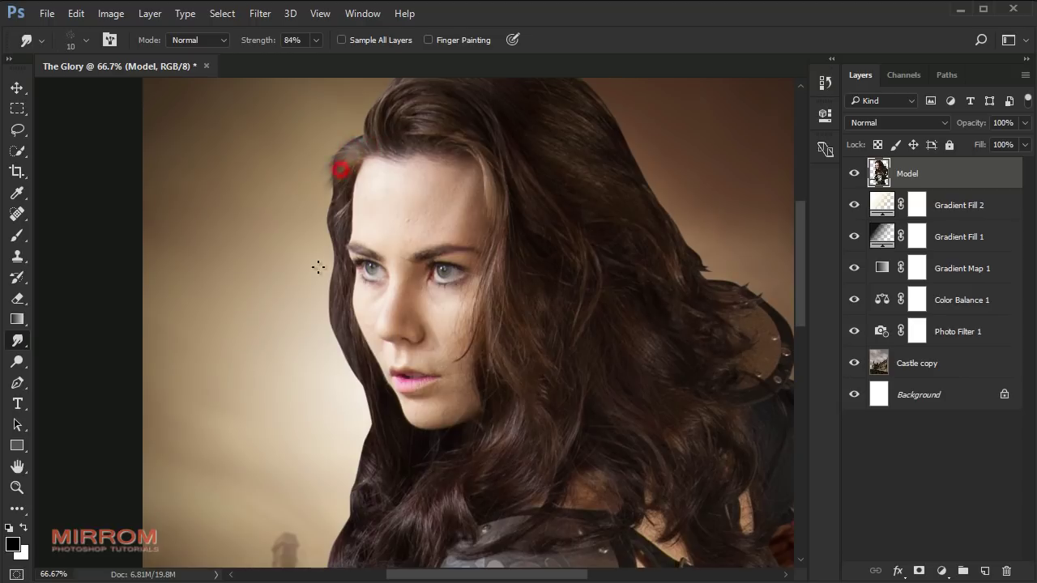
Smudge the hair edge beside her face and further down into soft strands
{"action": "left_click_drag", "start_coordinate": [340, 191], "coordinate": [364, 478]}
{"action": "key", "text": "bracketright"}
{"action": "scroll", "coordinate": [364, 478], "scroll_direction": "down", "scroll_amount": 3}
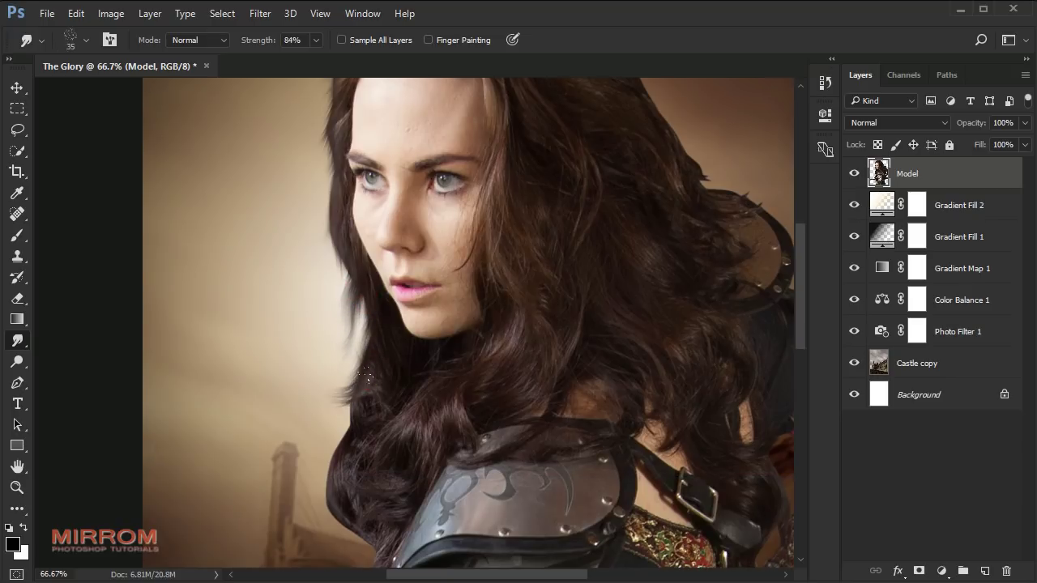
{"action": "scroll", "coordinate": [384, 357], "scroll_direction": "down", "scroll_amount": 1}
{"action": "scroll", "coordinate": [384, 357], "scroll_direction": "down", "scroll_amount": 2}
{"action": "scroll", "coordinate": [365, 357], "scroll_direction": "down", "scroll_amount": 1}
{"action": "key", "text": "bracketleft"}
{"action": "mouse_move", "coordinate": [346, 360]}
{"action": "left_mouse_down"}
{"action": "mouse_move", "coordinate": [377, 415]}
{"action": "mouse_move", "coordinate": [316, 436]}
{"action": "left_mouse_up"}
Smudge the hair strands along the shoulder armour edge
{"action": "scroll", "coordinate": [363, 368], "scroll_direction": "down", "scroll_amount": 3}
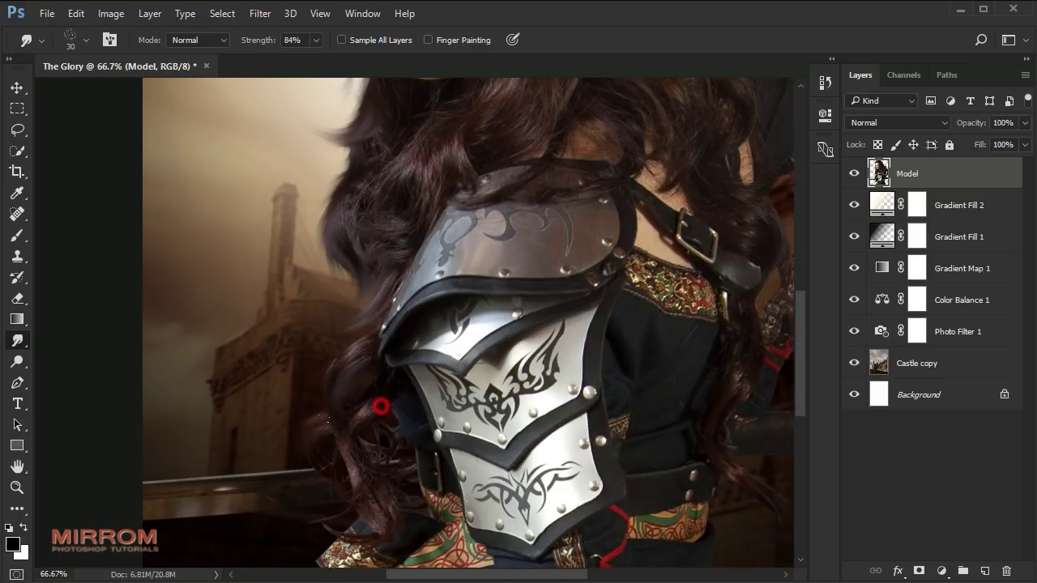
{"action": "left_click_drag", "start_coordinate": [395, 433], "coordinate": [391, 491]}
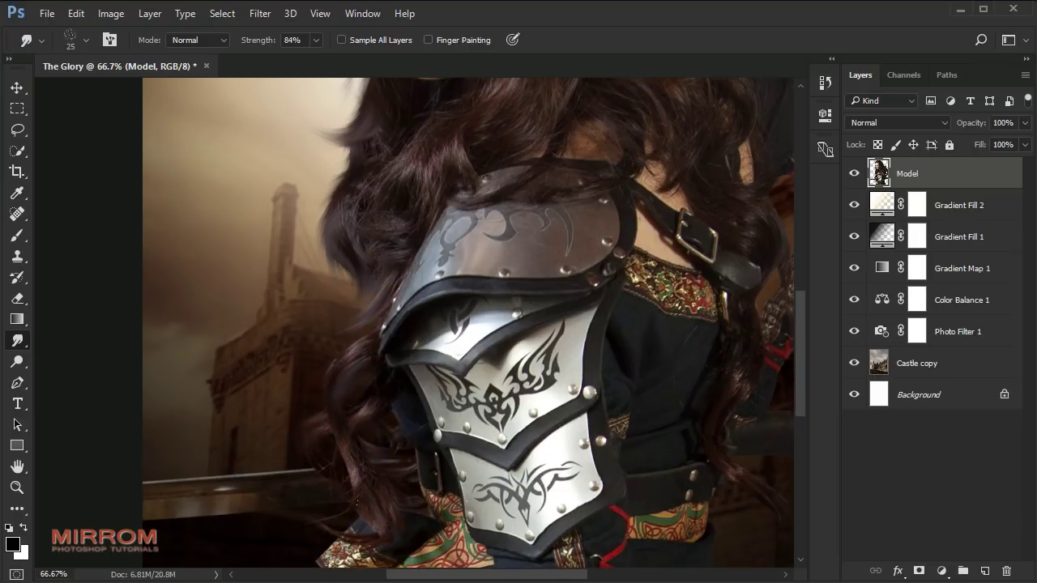
{"action": "scroll", "coordinate": [358, 503], "scroll_direction": "down", "scroll_amount": 2}
{"action": "scroll", "coordinate": [357, 504], "scroll_direction": "right", "scroll_amount": 5}
{"action": "scroll", "coordinate": [556, 447], "scroll_direction": "up", "scroll_amount": 2}
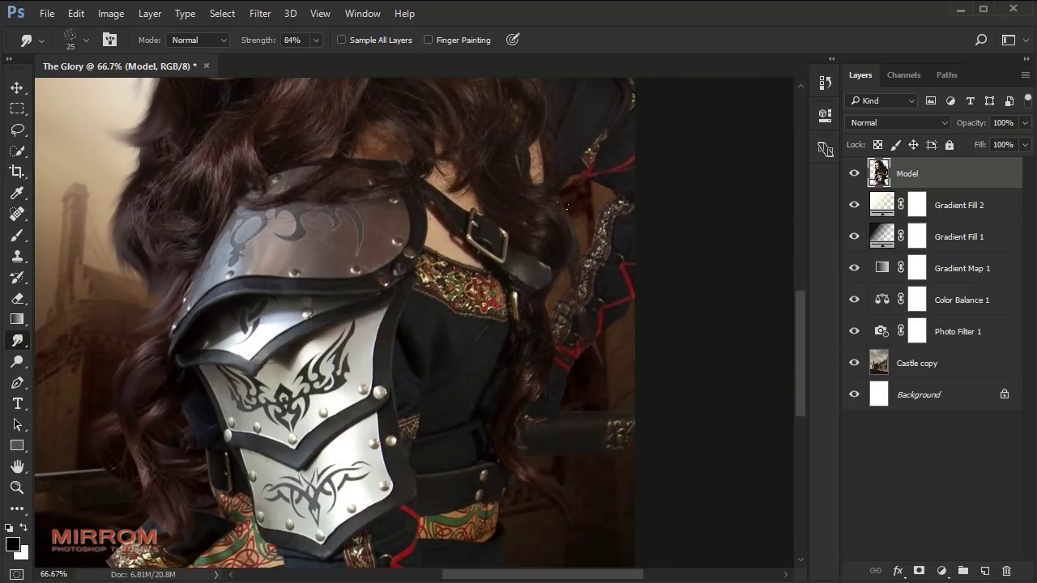
{"action": "scroll", "coordinate": [563, 271], "scroll_direction": "up", "scroll_amount": 5}
{"action": "scroll", "coordinate": [486, 291], "scroll_direction": "up", "scroll_amount": 1}
{"action": "key", "text": "bracketright"}
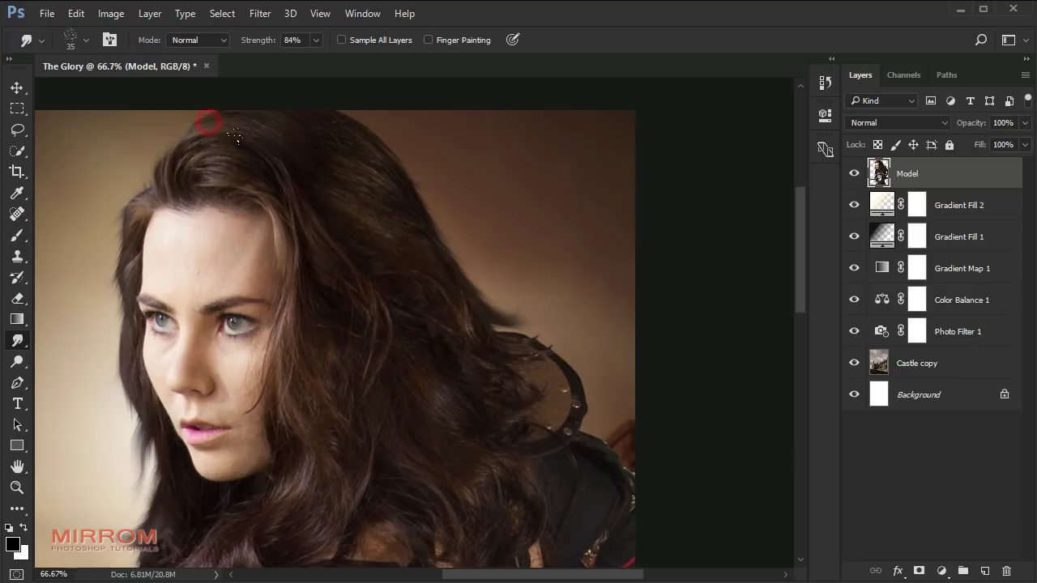
{"action": "scroll", "coordinate": [337, 330], "scroll_direction": "down", "scroll_amount": 2}
With a 5 px hard round brush, smudge the stray hair strands at lower left outward
{"action": "right_click", "coordinate": [361, 198]}
{"action": "left_click", "coordinate": [443, 422]}
{"action": "double_click", "coordinate": [539, 217]}
{"action": "type", "text": "5"}
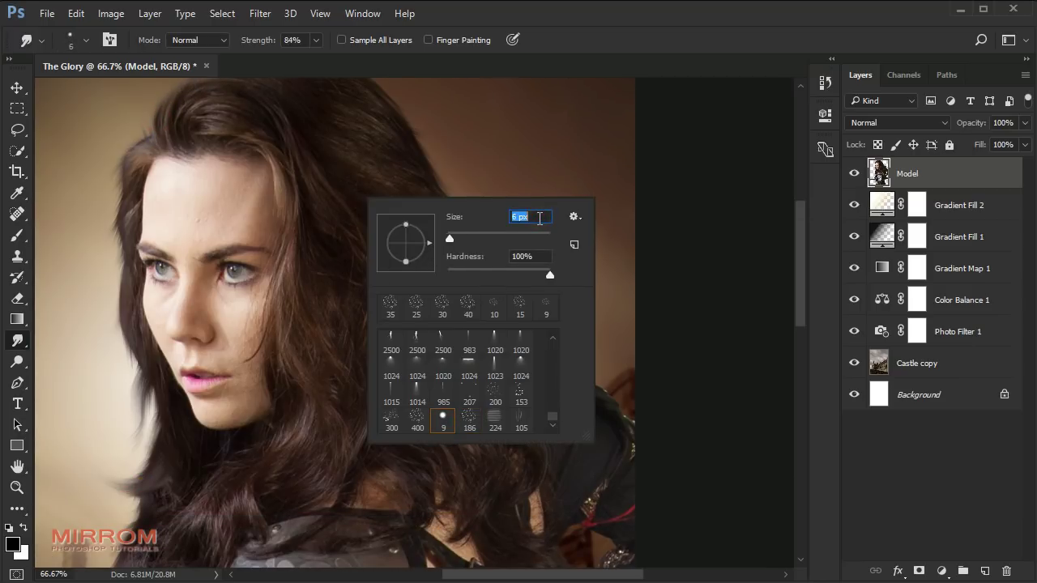
{"action": "left_click", "coordinate": [131, 274]}
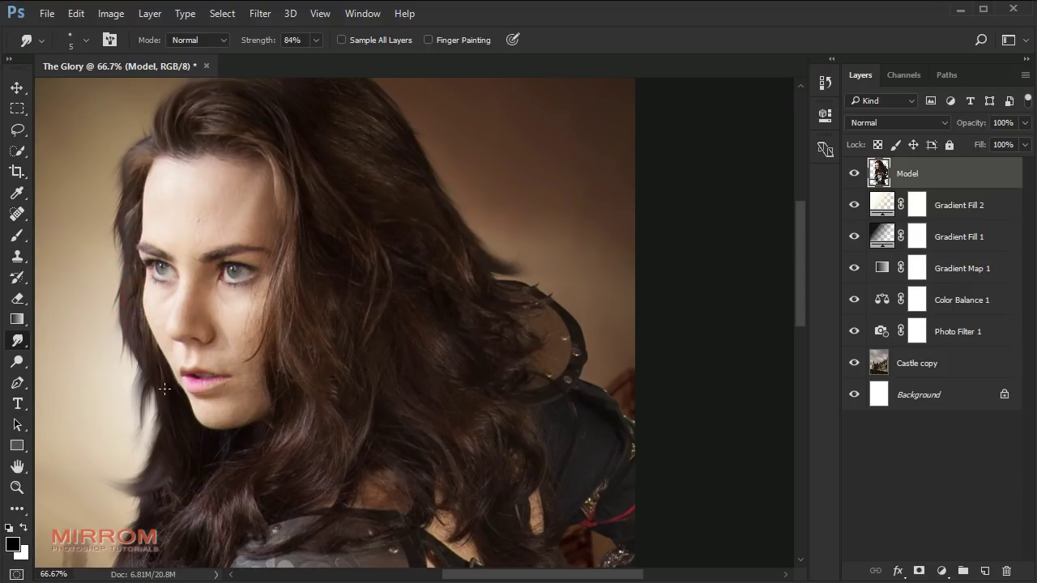
{"action": "left_click_drag", "start_coordinate": [132, 473], "coordinate": [101, 487]}
{"action": "scroll", "coordinate": [415, 212], "scroll_direction": "down", "scroll_amount": 5}
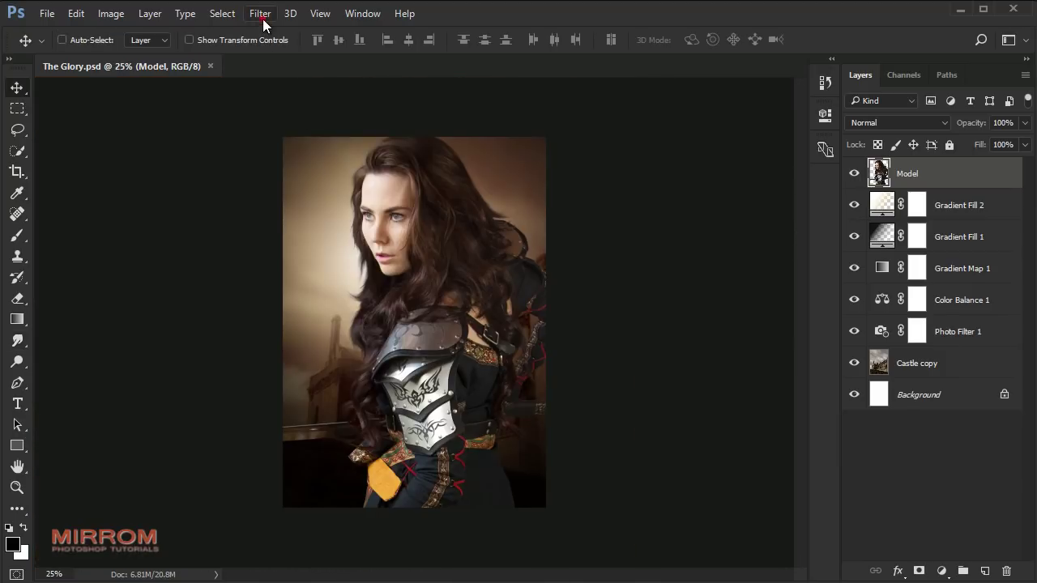
Grade the Model layer in Camera Raw: Highlights -67, Shadows +80, Whites +29, Clarity +88
{"action": "left_click", "coordinate": [261, 14]}
{"action": "left_click", "coordinate": [341, 107]}
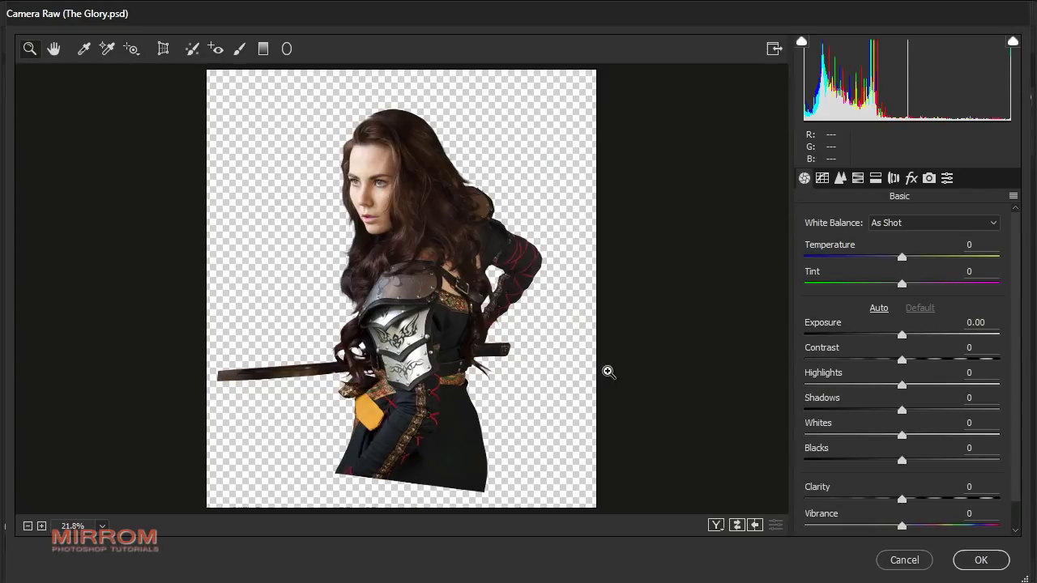
{"action": "left_click", "coordinate": [466, 242]}
{"action": "left_click", "coordinate": [466, 219]}
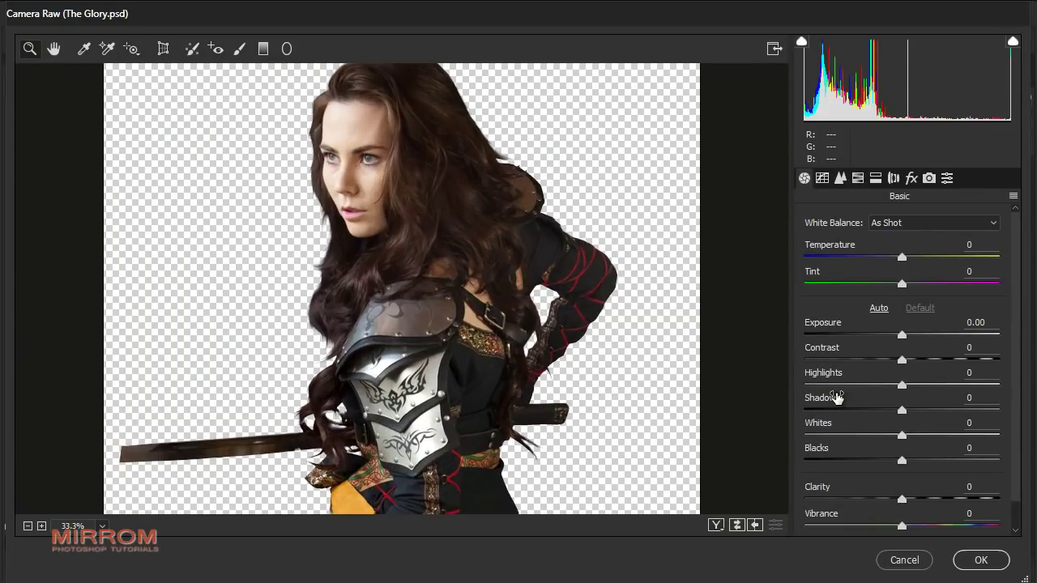
{"action": "left_click_drag", "start_coordinate": [902, 385], "coordinate": [836, 393]}
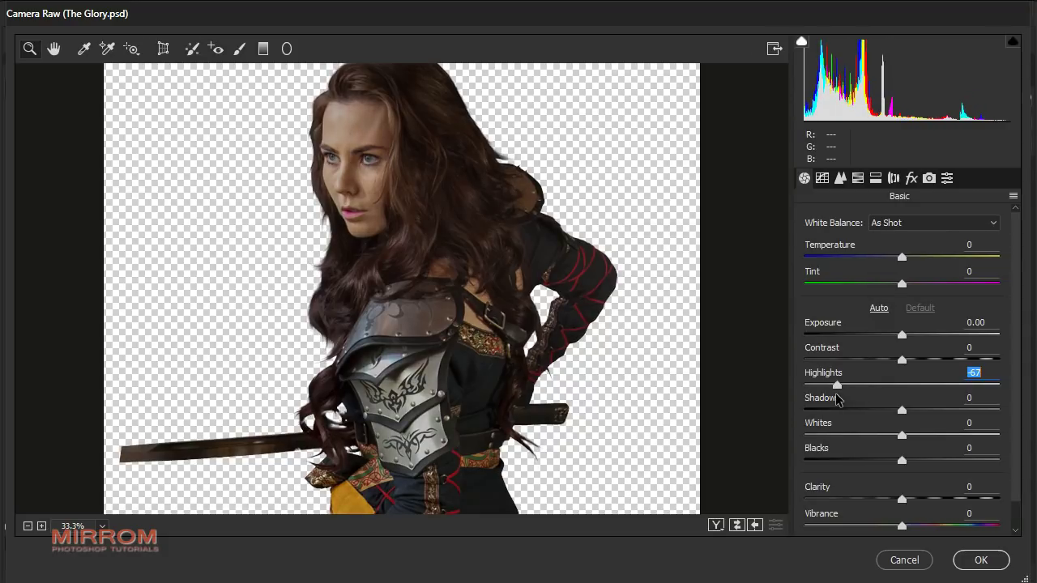
{"action": "left_click_drag", "start_coordinate": [902, 410], "coordinate": [981, 411]}
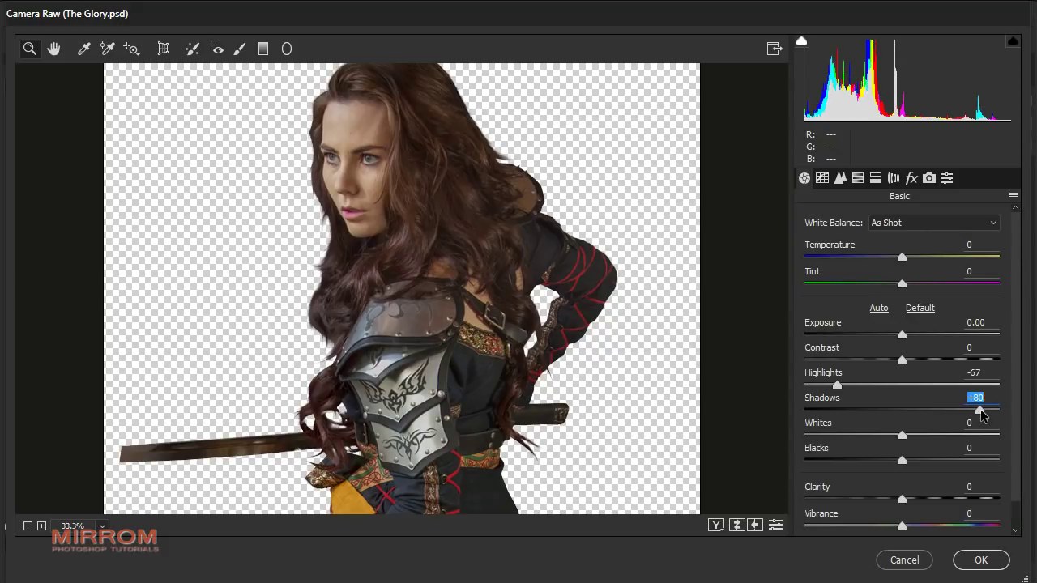
{"action": "left_click_drag", "start_coordinate": [902, 435], "coordinate": [928, 435]}
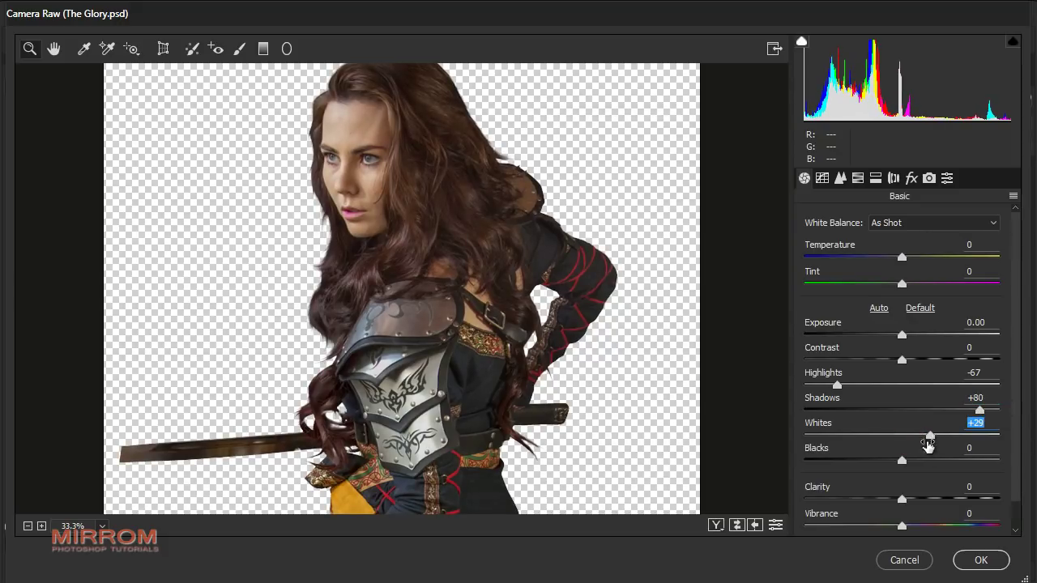
{"action": "left_click_drag", "start_coordinate": [902, 499], "coordinate": [989, 501]}
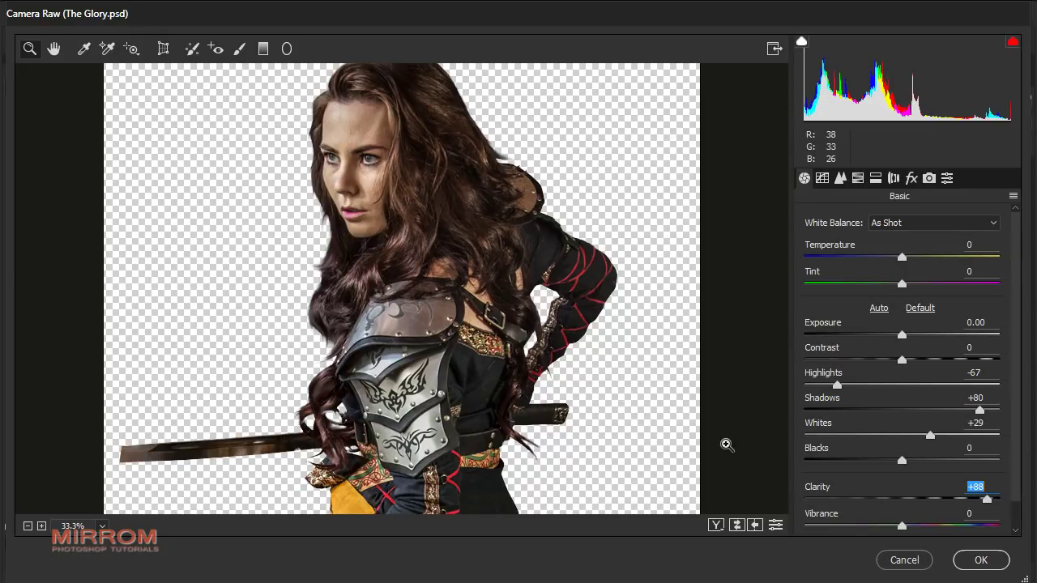
{"action": "left_click", "coordinate": [980, 560]}
{"action": "key", "text": "ctrl+plus"}
{"action": "key", "text": "ctrl+plus"}
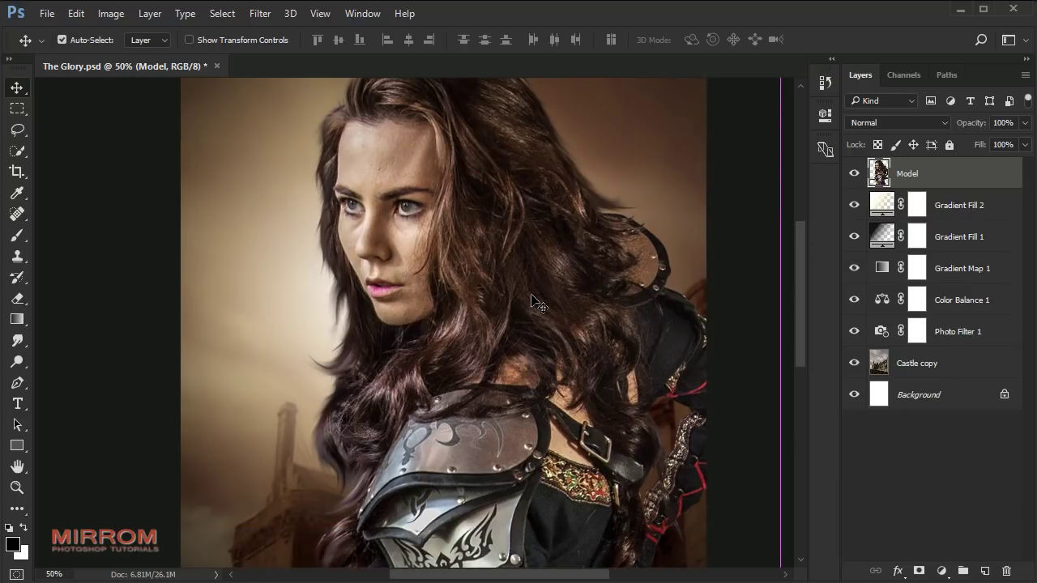
{"action": "key", "text": "ctrl+minus"}
{"action": "key", "text": "ctrl+minus"}
Add a Brightness/Contrast layer clipped to Model, Brightness about -95 with slightly reduced contrast
{"action": "left_click", "coordinate": [942, 571]}
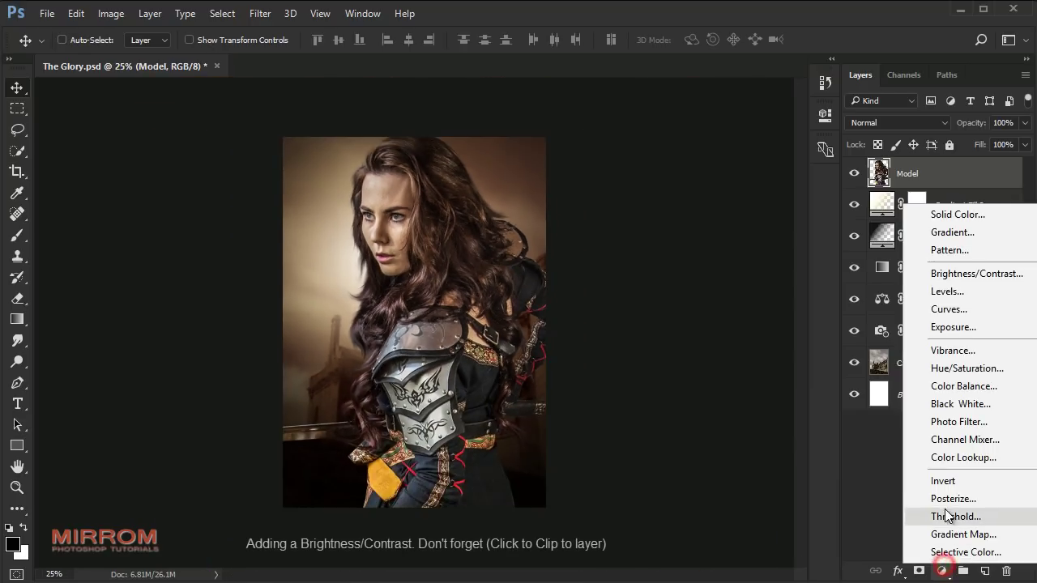
{"action": "left_click", "coordinate": [956, 274]}
{"action": "left_click", "coordinate": [681, 383]}
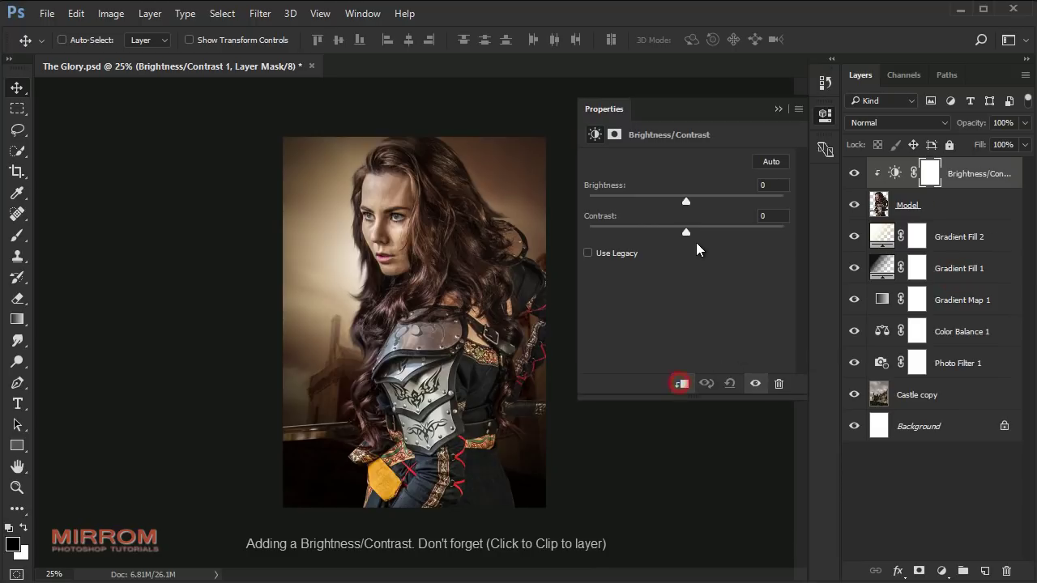
{"action": "left_click_drag", "start_coordinate": [687, 201], "coordinate": [622, 203]}
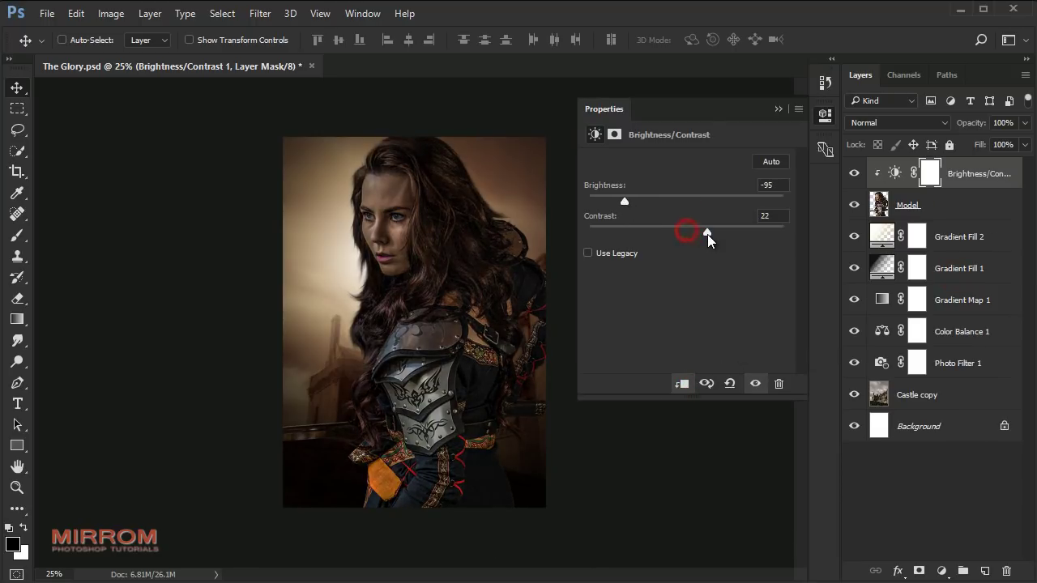
{"action": "left_click_drag", "start_coordinate": [707, 234], "coordinate": [701, 236]}
{"action": "left_click", "coordinate": [755, 383]}
{"action": "left_click", "coordinate": [779, 109]}
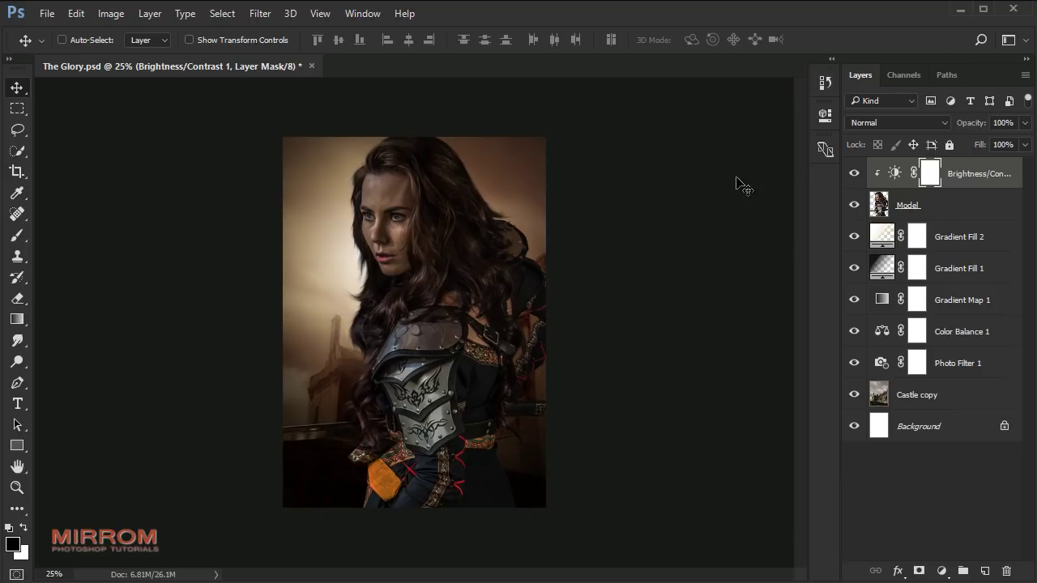
{"action": "key", "text": "ctrl+minus"}
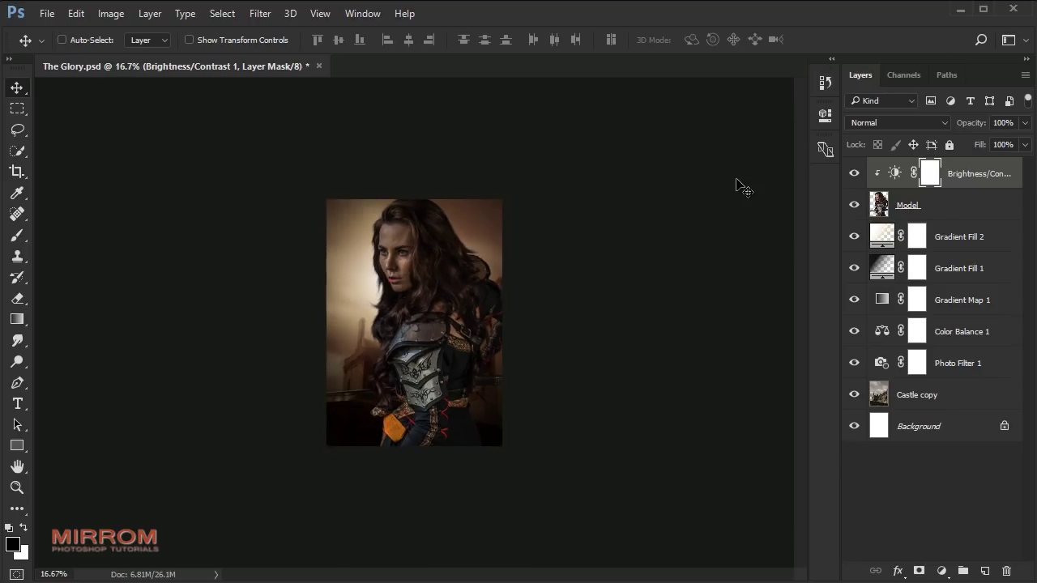
Draw a gradient on its mask from face toward chest so the face stays bright
{"action": "left_click", "coordinate": [17, 318]}
{"action": "left_click", "coordinate": [103, 323]}
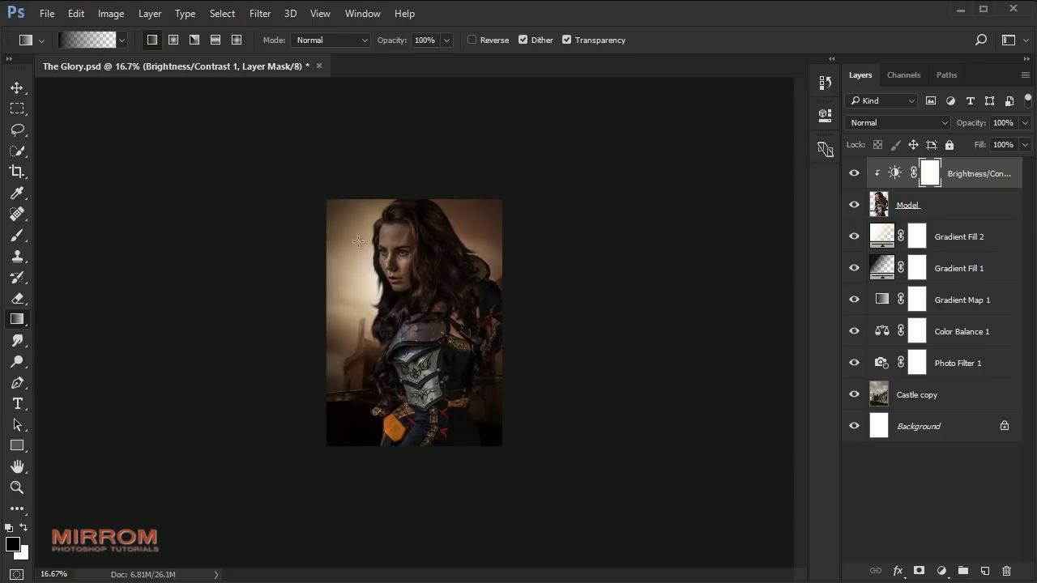
{"action": "left_click_drag", "start_coordinate": [352, 230], "coordinate": [409, 258]}
{"action": "key", "text": "ctrl+z"}
{"action": "left_click_drag", "start_coordinate": [352, 217], "coordinate": [470, 299]}
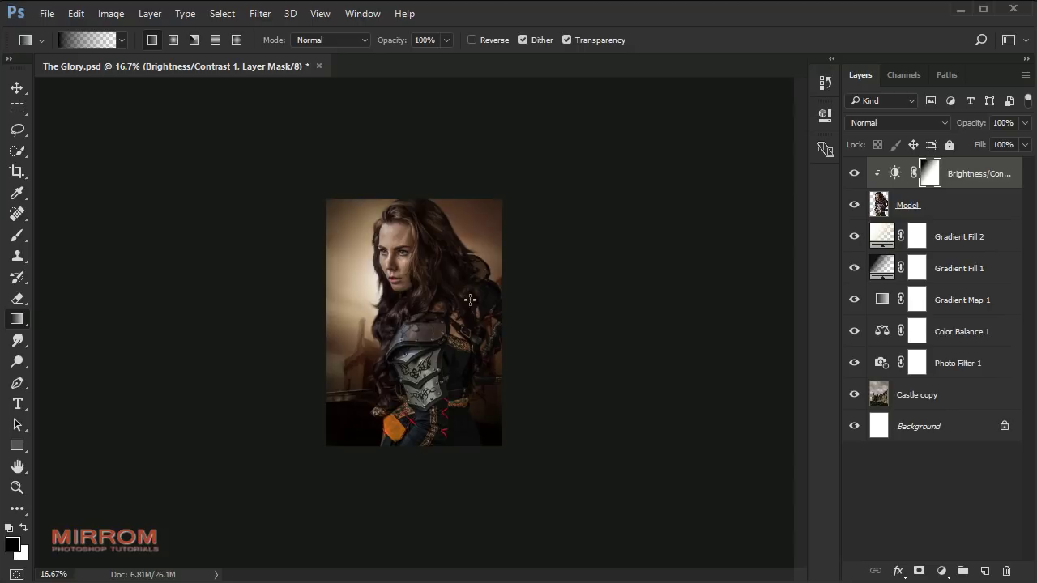
{"action": "left_click_drag", "start_coordinate": [331, 248], "coordinate": [422, 300]}
{"action": "left_click_drag", "start_coordinate": [347, 214], "coordinate": [449, 298]}
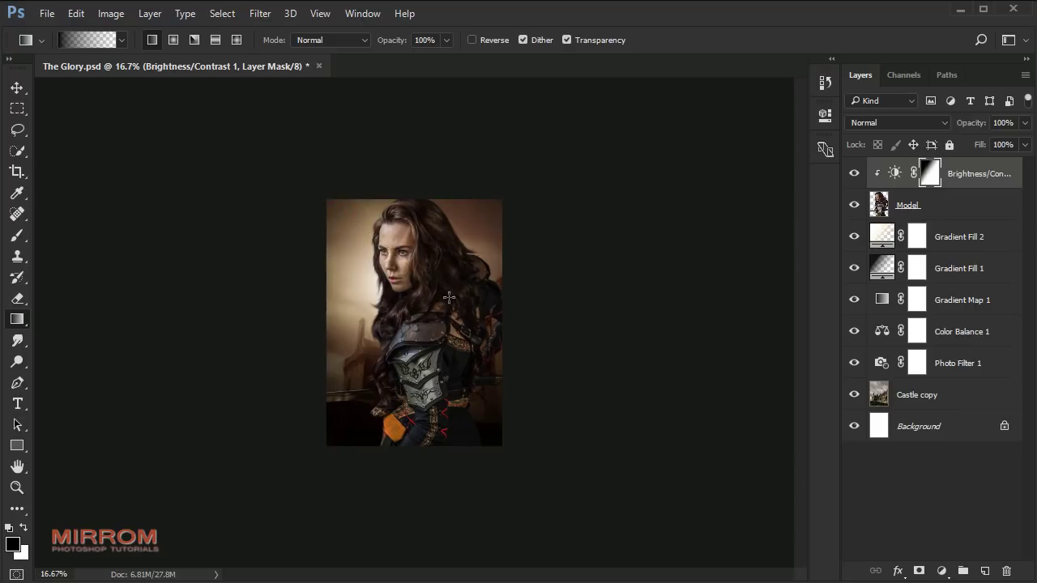
{"action": "left_click_drag", "start_coordinate": [349, 239], "coordinate": [450, 312]}
{"action": "key", "text": "v"}
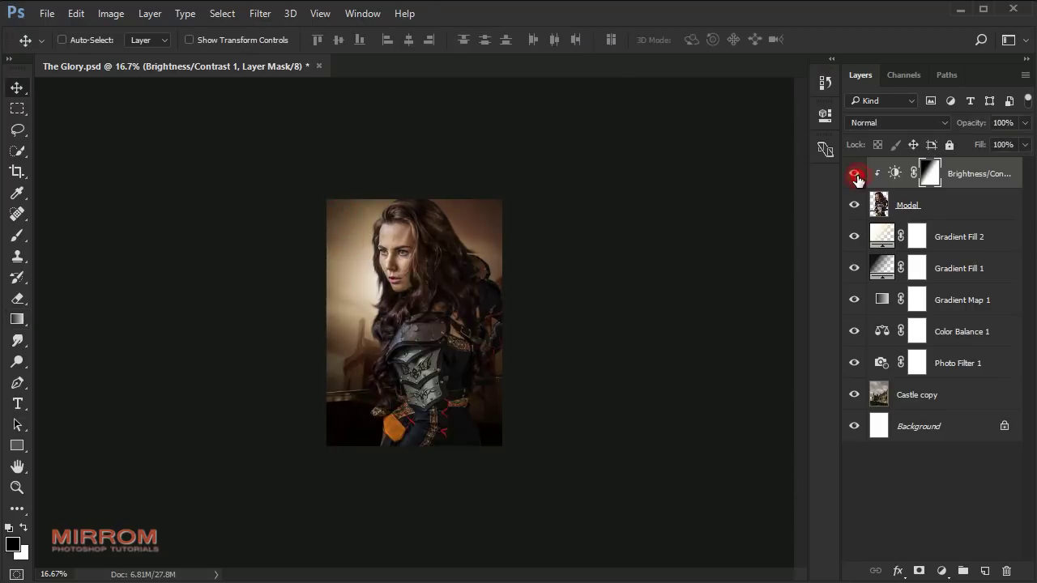
{"action": "left_click", "coordinate": [502, 235], "text": "ctrl"}
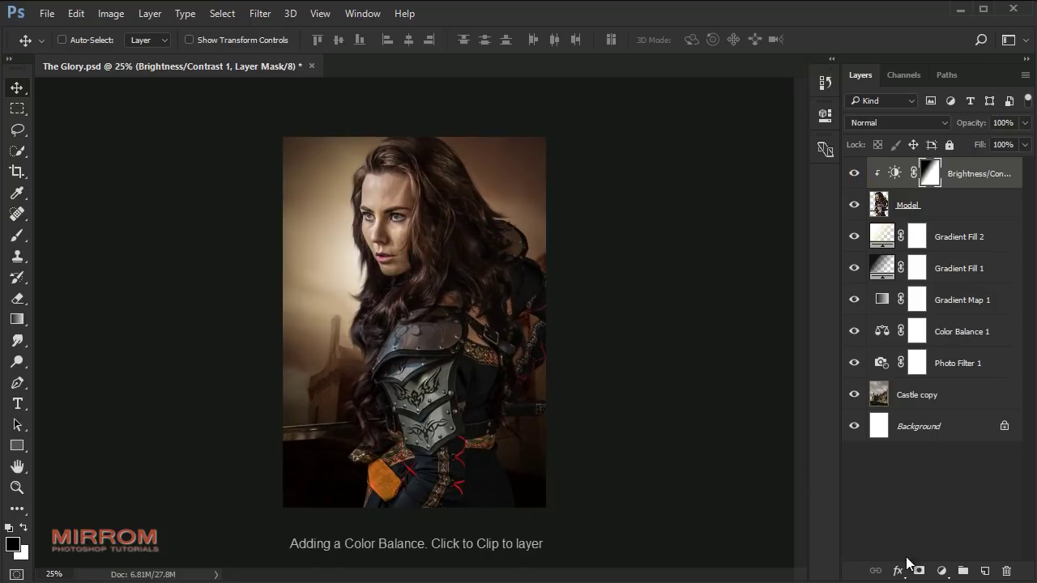
Add a Color Balance layer clipped to the model with Cyan/Red +18 and Yellow/Blue -11, then select Gradient Fill 2
{"action": "left_click", "coordinate": [941, 571]}
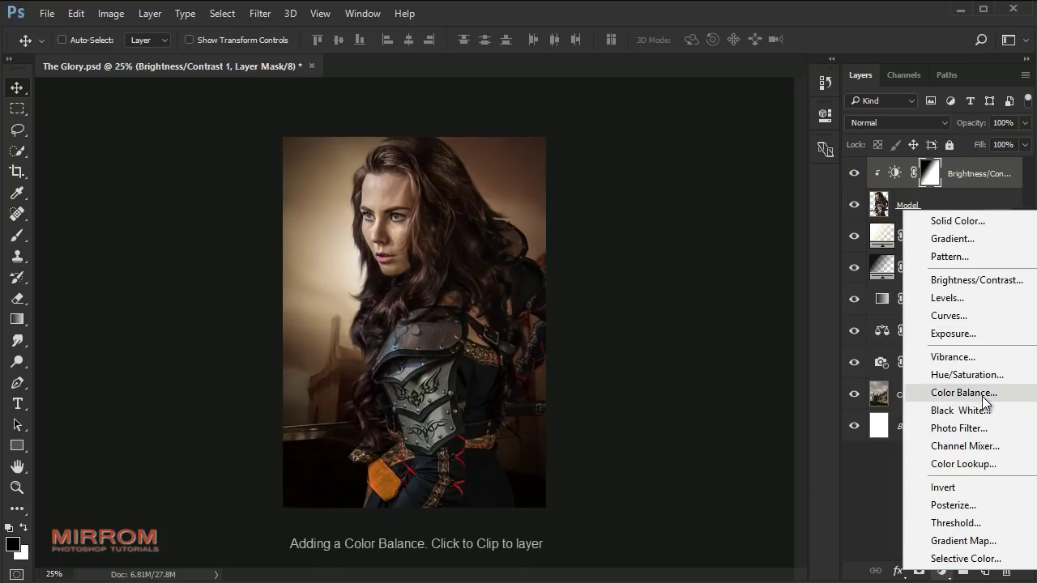
{"action": "left_click", "coordinate": [964, 393]}
{"action": "left_click", "coordinate": [683, 385]}
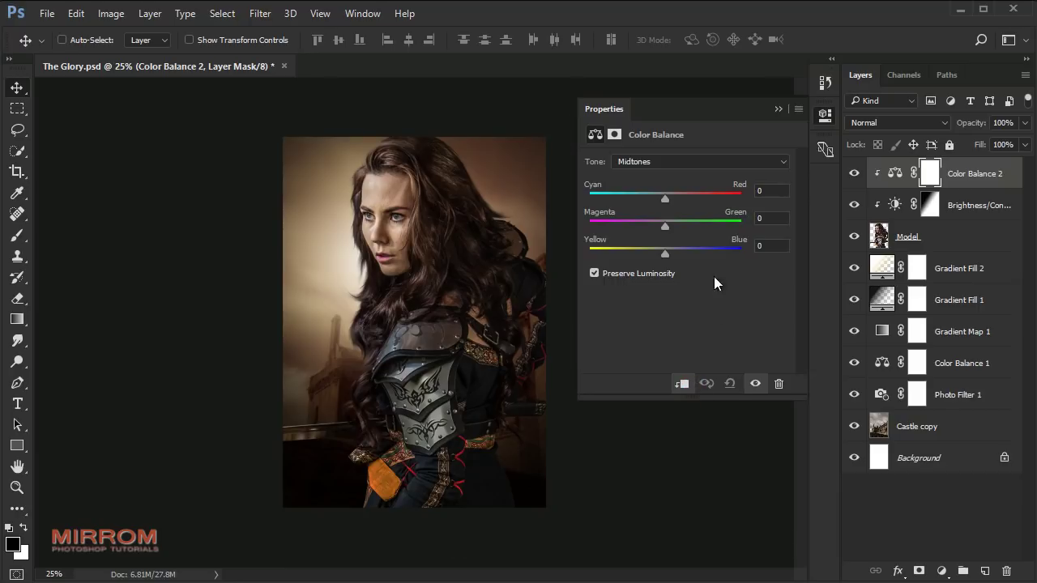
{"action": "left_click_drag", "start_coordinate": [668, 199], "coordinate": [679, 200]}
{"action": "left_click_drag", "start_coordinate": [664, 254], "coordinate": [657, 256]}
{"action": "left_click", "coordinate": [754, 383]}
{"action": "left_click", "coordinate": [777, 109]}
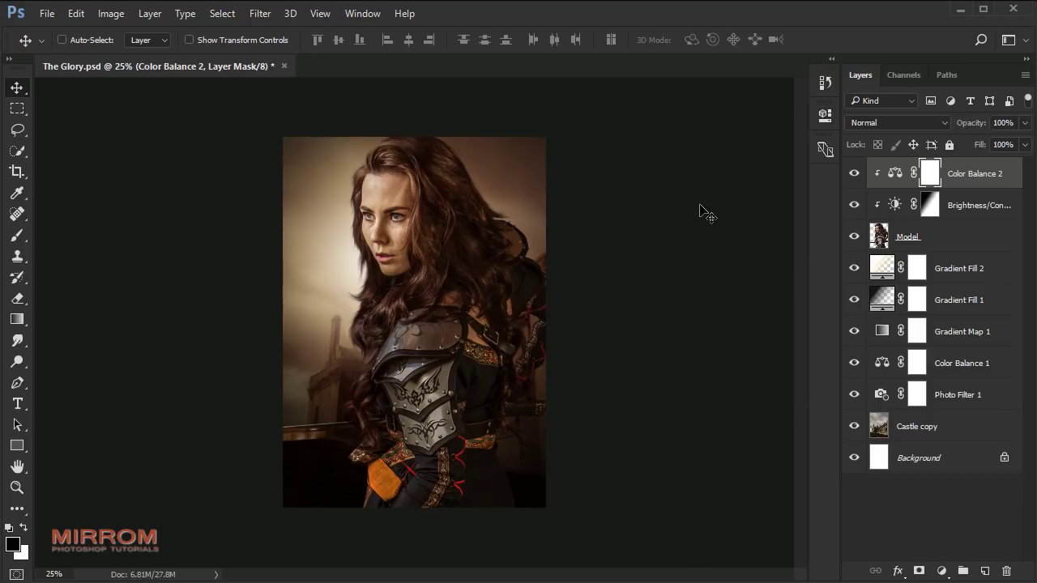
{"action": "left_click", "coordinate": [891, 269]}
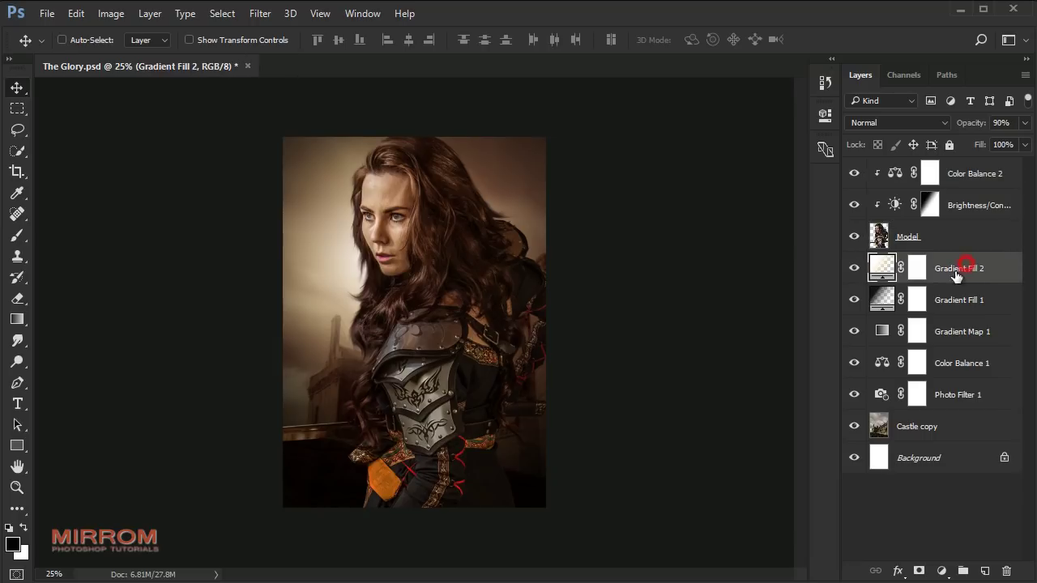
{"action": "left_click", "coordinate": [47, 13]}
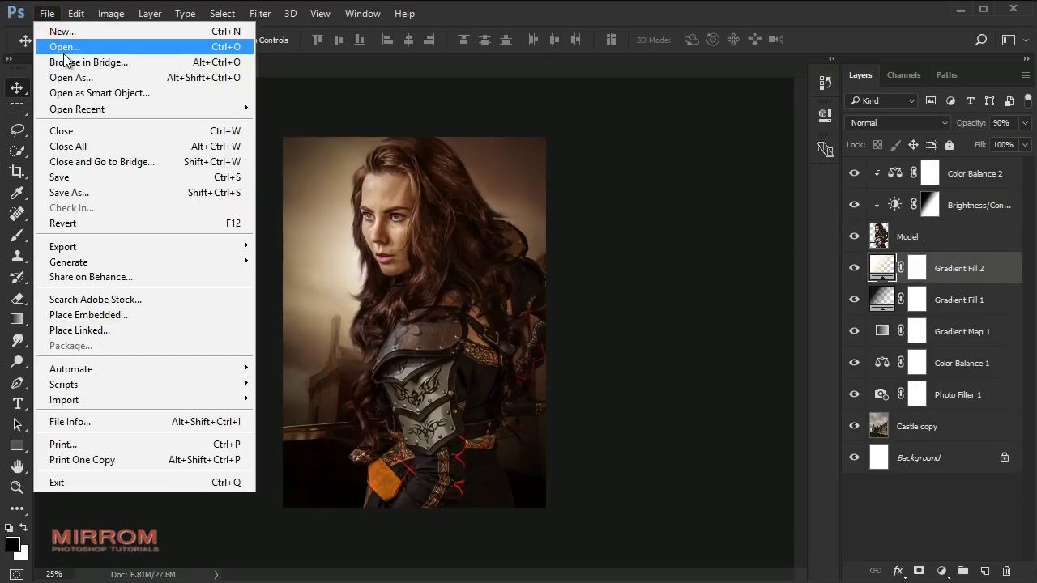
Bring the burnt music-sheet fragments into The Glory.psd as Layer 1 beside the woman
{"action": "left_click", "coordinate": [65, 47]}
{"action": "mouse_move", "coordinate": [451, 203]}
{"action": "left_mouse_down"}
{"action": "mouse_move", "coordinate": [223, 71]}
{"action": "mouse_move", "coordinate": [408, 252]}
{"action": "left_mouse_up"}
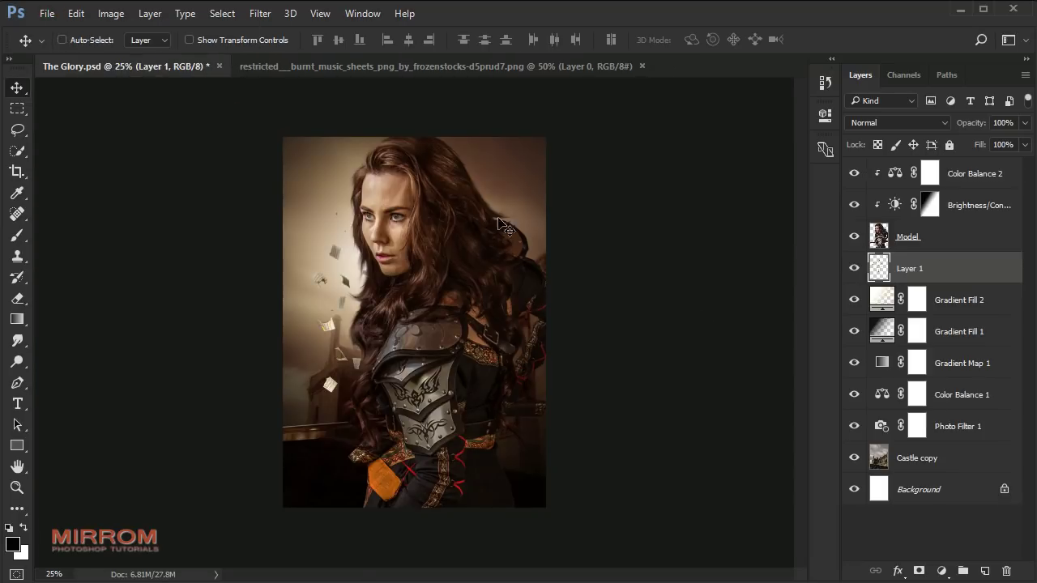
{"action": "left_click", "coordinate": [641, 66]}
{"action": "left_click_drag", "start_coordinate": [366, 337], "coordinate": [350, 320]}
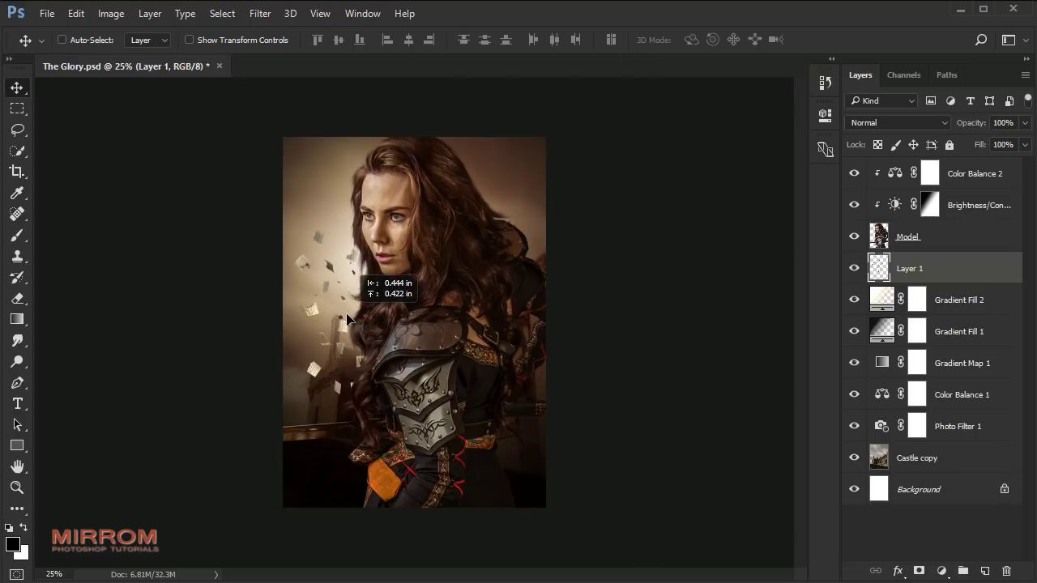
Rotate the paper fragments about -14° and enlarge them to roughly 140% around her hair
{"action": "key", "text": "ctrl+t"}
{"action": "left_click_drag", "start_coordinate": [494, 243], "coordinate": [527, 139]}
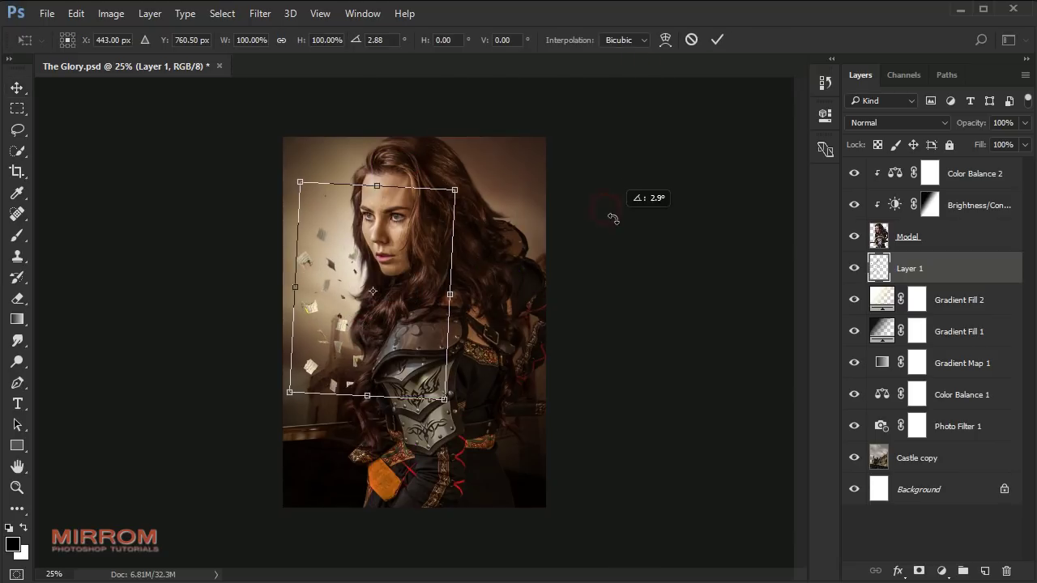
{"action": "left_click_drag", "start_coordinate": [488, 357], "coordinate": [559, 401]}
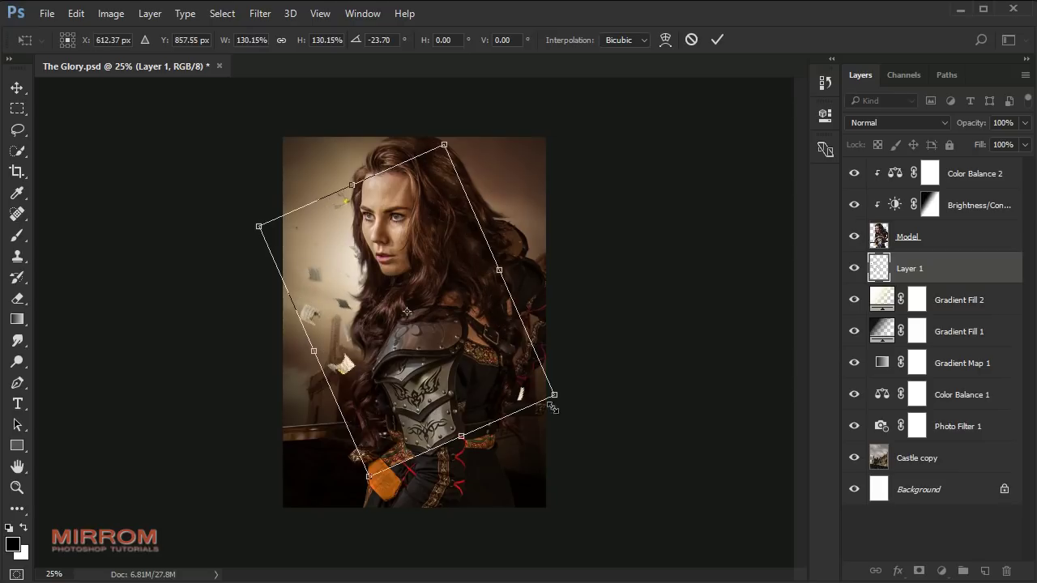
{"action": "left_click_drag", "start_coordinate": [454, 101], "coordinate": [601, 164]}
{"action": "left_click_drag", "start_coordinate": [454, 166], "coordinate": [467, 179]}
{"action": "left_click_drag", "start_coordinate": [490, 115], "coordinate": [483, 119]}
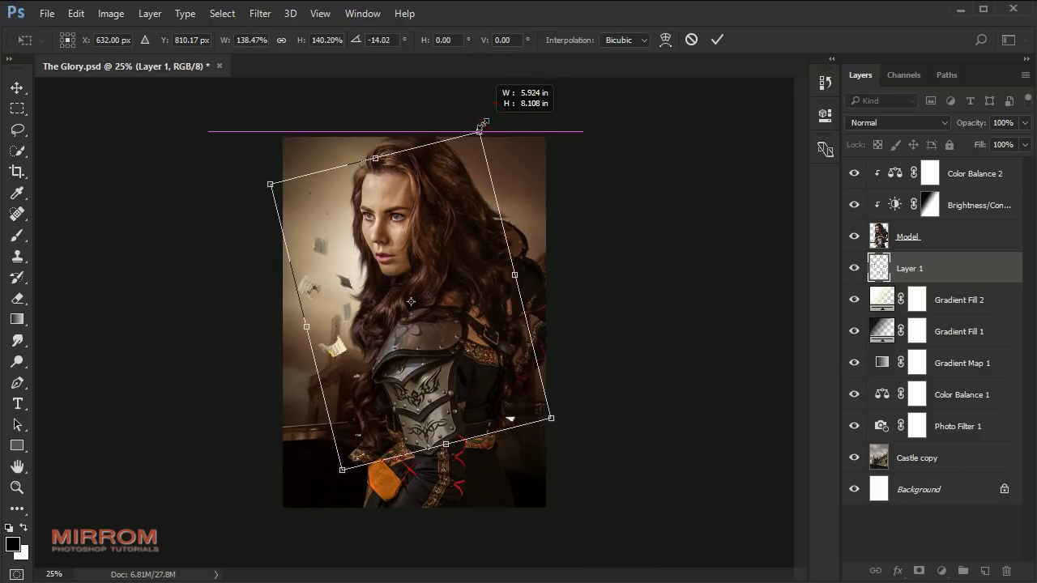
{"action": "left_click", "coordinate": [720, 40]}
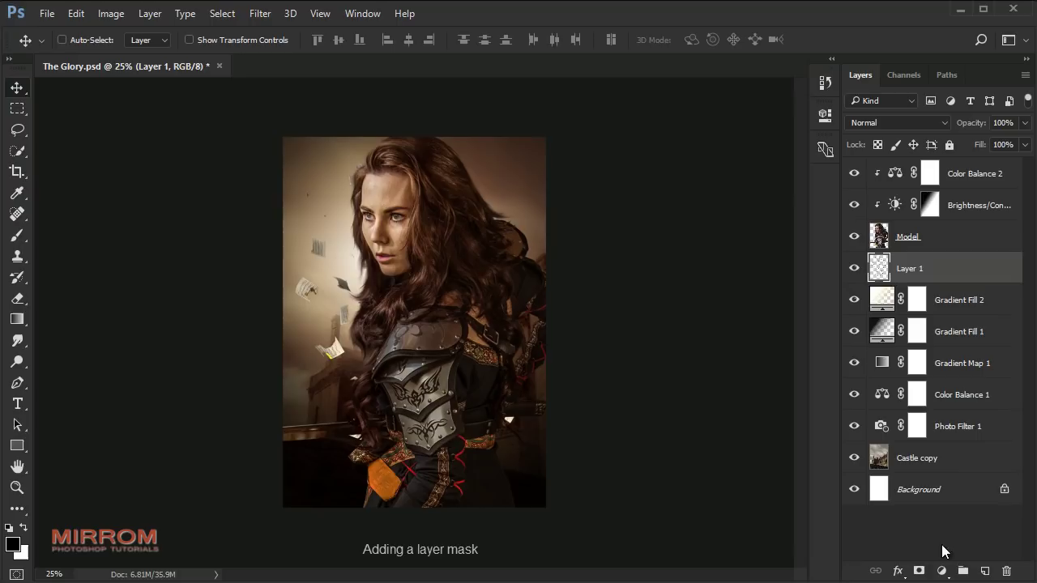
Mask away the paper fragments around the lower waist with a soft brush, then delete the mask
{"action": "left_click", "coordinate": [919, 571]}
{"action": "key", "text": "b"}
{"action": "right_click", "coordinate": [427, 244]}
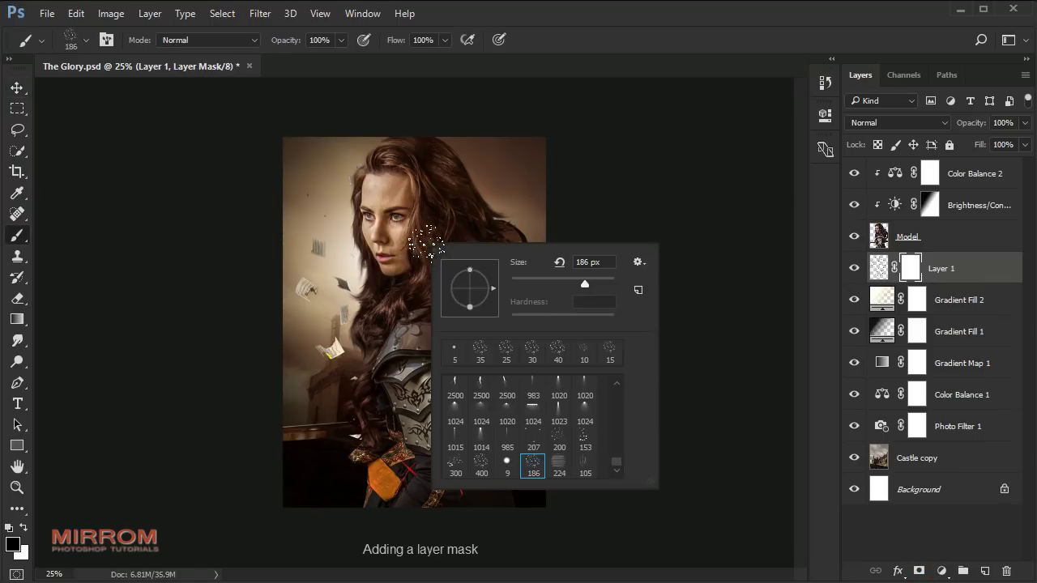
{"action": "left_click_drag", "start_coordinate": [621, 455], "coordinate": [621, 394]}
{"action": "left_click", "coordinate": [455, 380]}
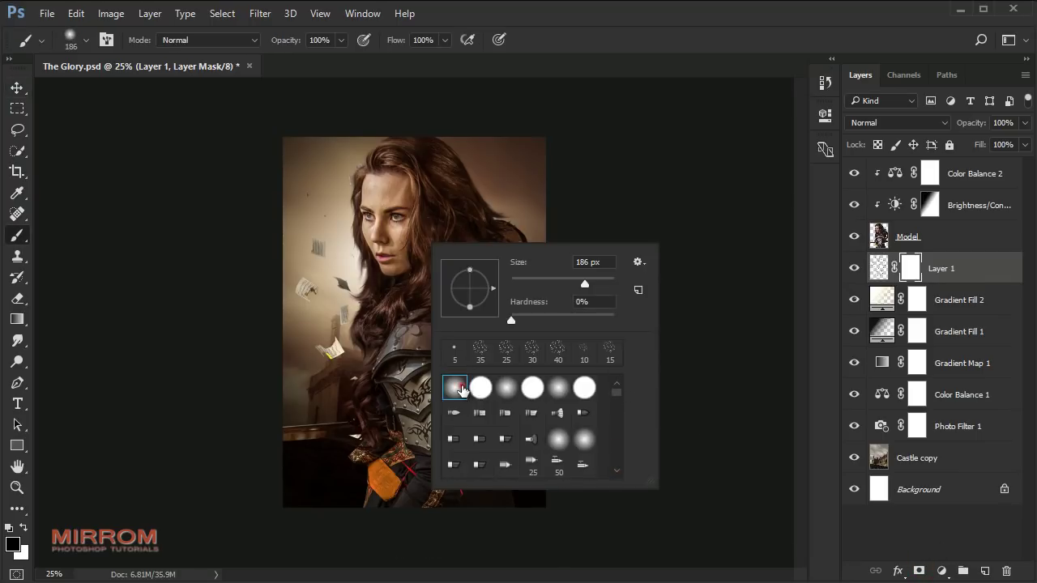
{"action": "left_click", "coordinate": [363, 172]}
{"action": "left_click_drag", "start_coordinate": [370, 435], "coordinate": [508, 435]}
{"action": "key", "text": "v"}
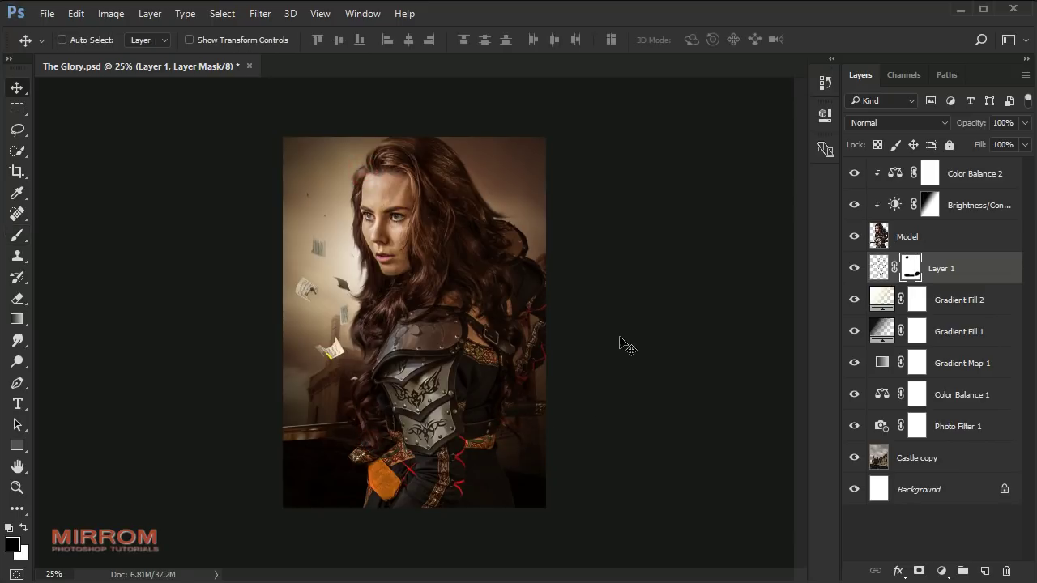
{"action": "right_click", "coordinate": [908, 272]}
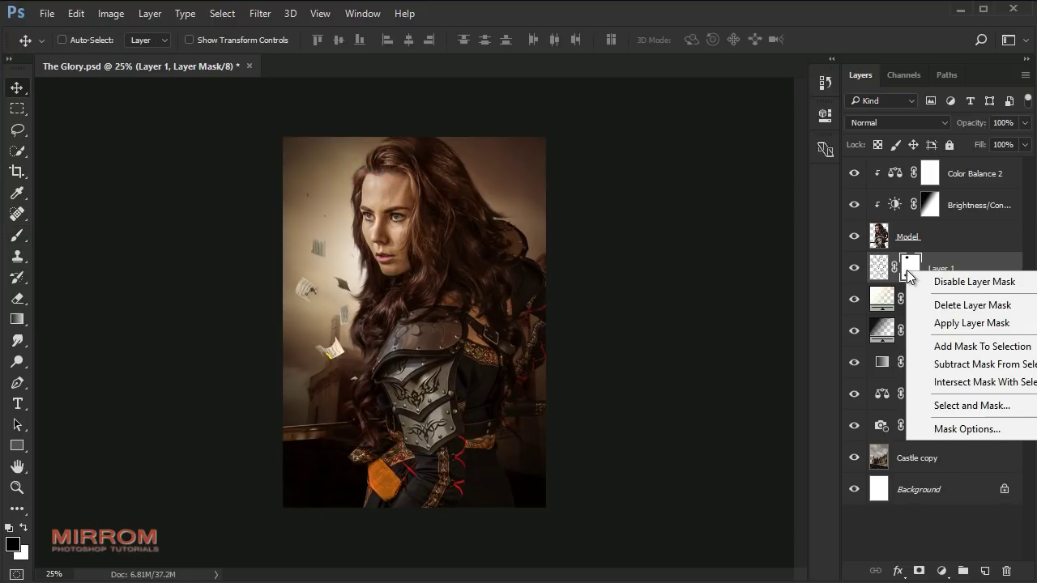
{"action": "left_click", "coordinate": [931, 305]}
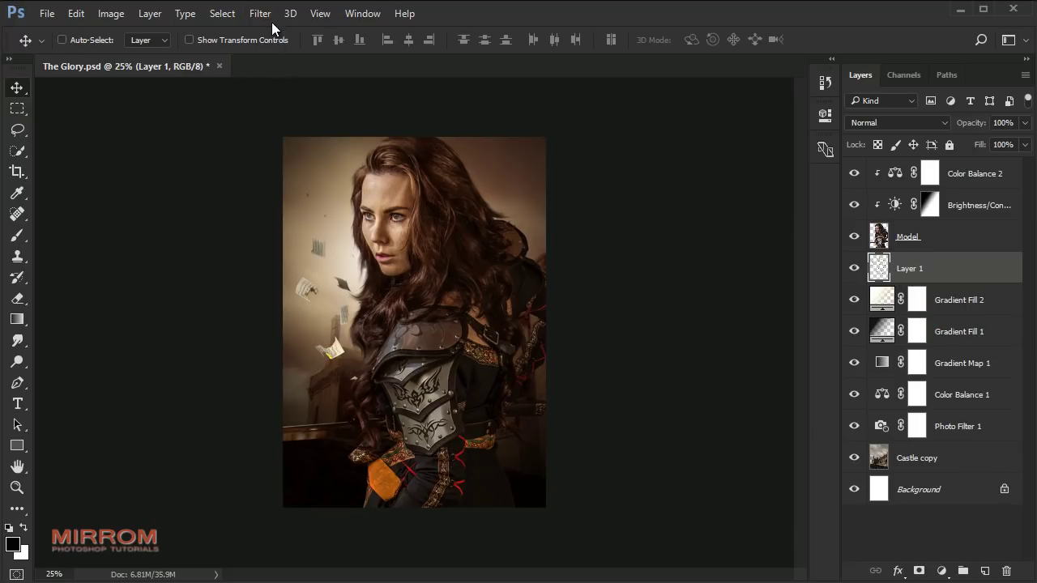
Soften the paper fragments with a 2.5-pixel Gaussian Blur
{"action": "left_click", "coordinate": [264, 14]}
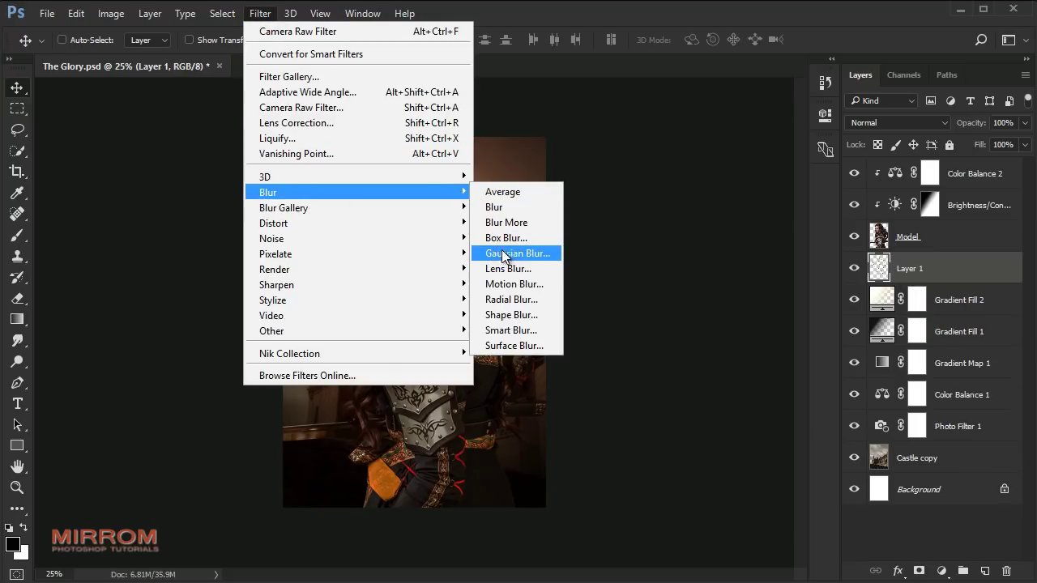
{"action": "left_click", "coordinate": [538, 257]}
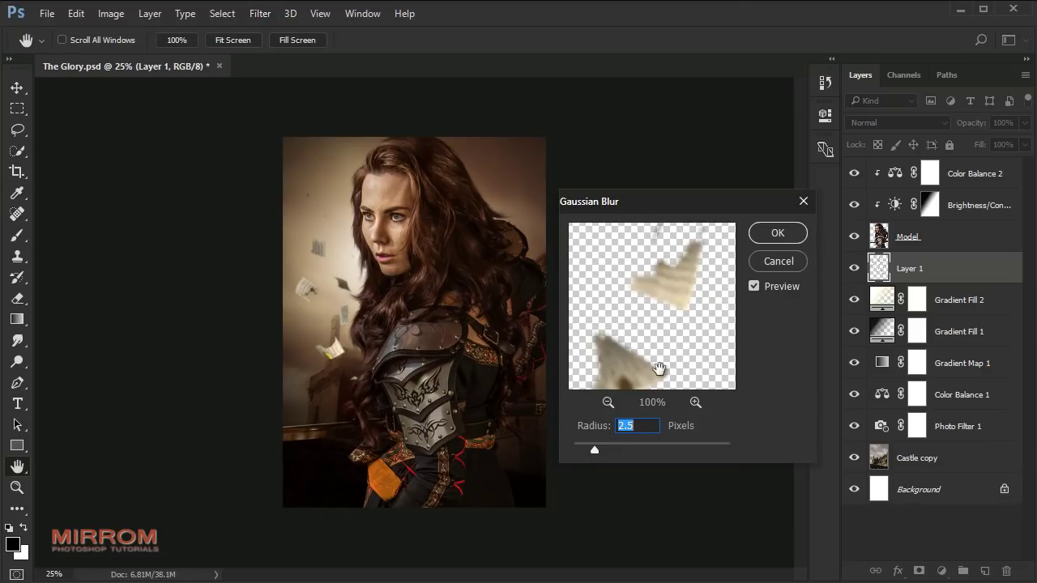
{"action": "left_click", "coordinate": [778, 233]}
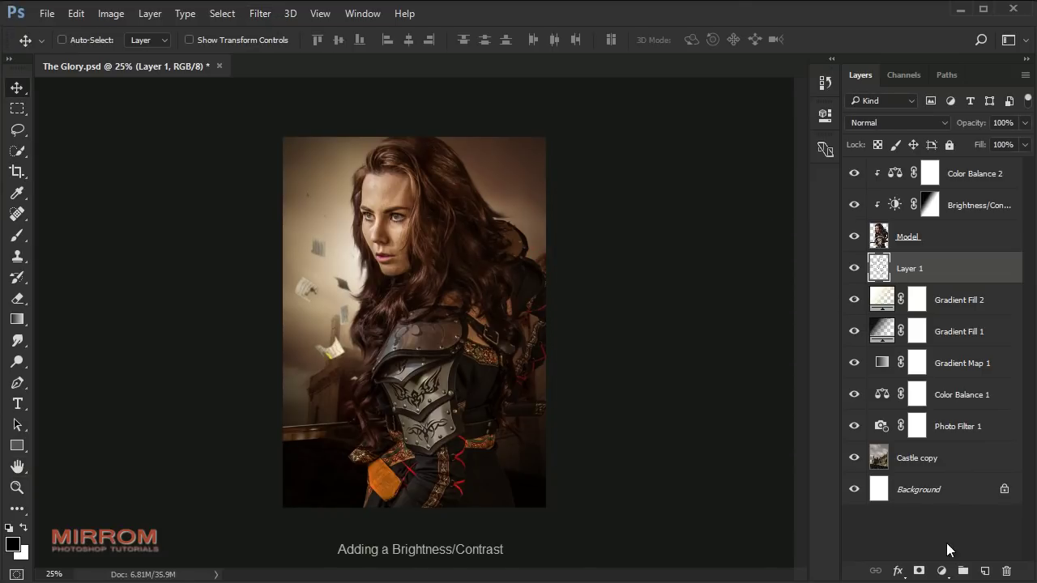
Add a Brightness/Contrast layer clipped to the paper layer with Brightness 8
{"action": "left_click", "coordinate": [941, 571]}
{"action": "left_click", "coordinate": [964, 275]}
{"action": "left_click", "coordinate": [684, 384]}
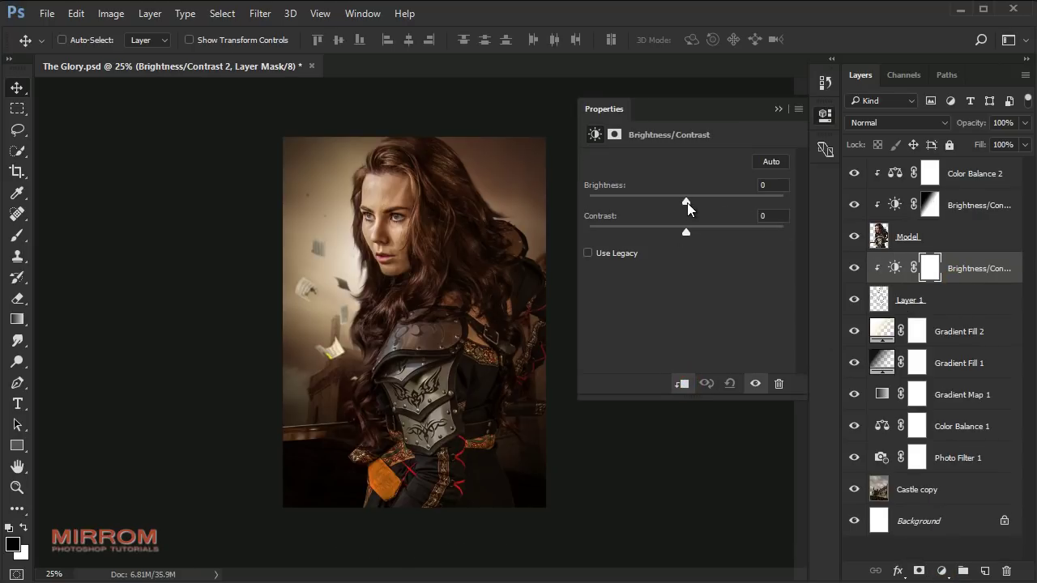
{"action": "mouse_move", "coordinate": [688, 202]}
{"action": "left_mouse_down"}
{"action": "mouse_move", "coordinate": [648, 233]}
{"action": "mouse_move", "coordinate": [613, 234]}
{"action": "left_mouse_up"}
{"action": "left_click", "coordinate": [778, 110]}
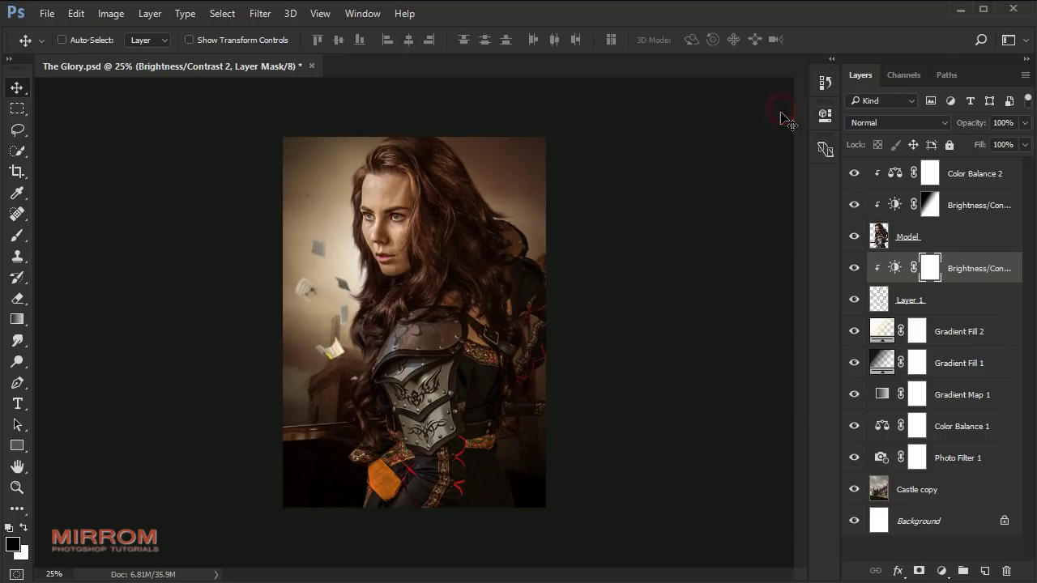
Add a clipped Photo Filter using Warming Filter (85) at 20% density with Preserve Luminosity on
{"action": "left_click", "coordinate": [941, 571]}
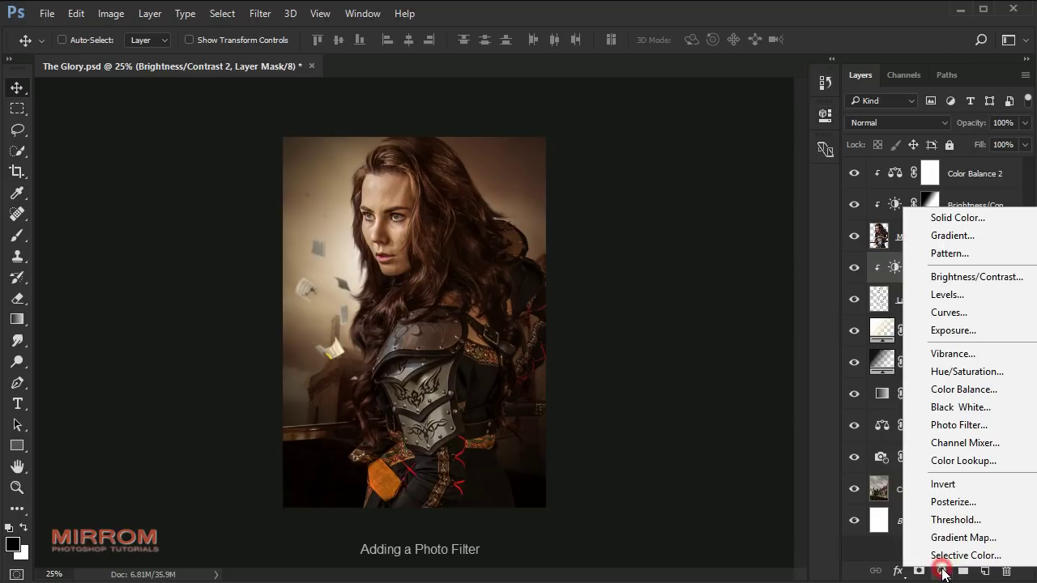
{"action": "left_click", "coordinate": [960, 425]}
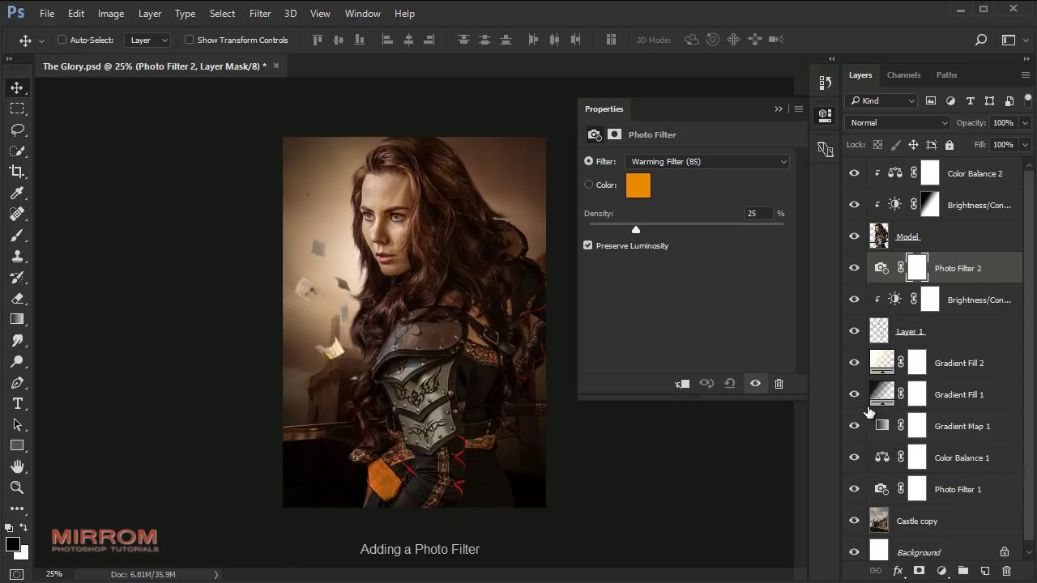
{"action": "left_click", "coordinate": [666, 162]}
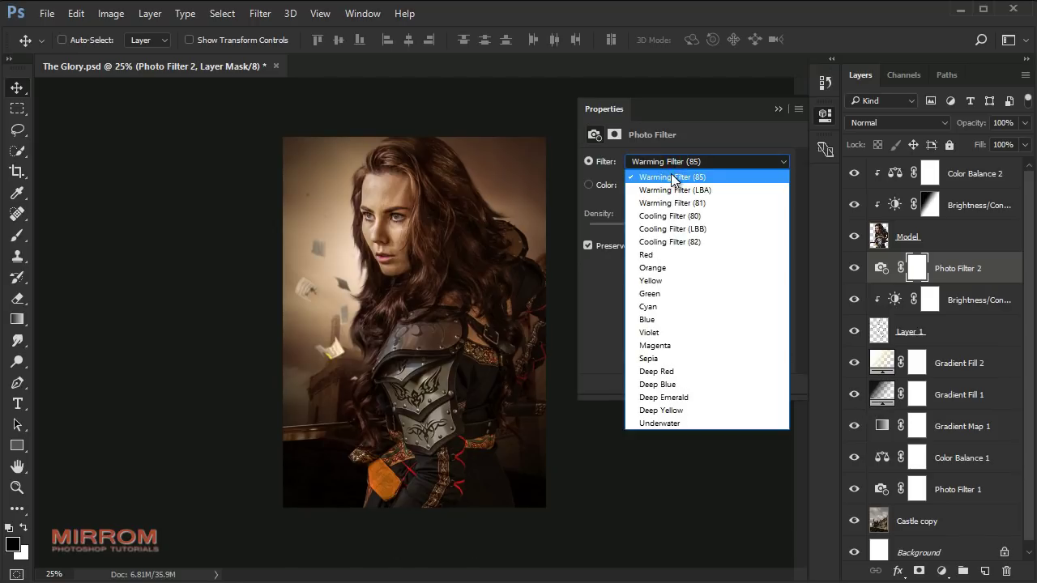
{"action": "left_click", "coordinate": [666, 167]}
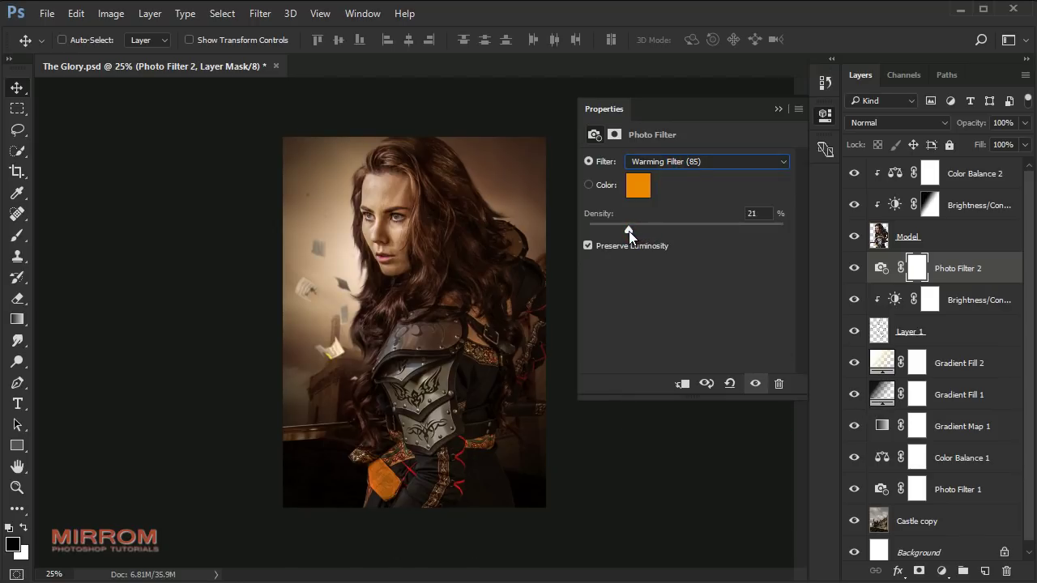
{"action": "left_click", "coordinate": [588, 245]}
{"action": "left_click", "coordinate": [683, 384]}
{"action": "left_click", "coordinate": [588, 245]}
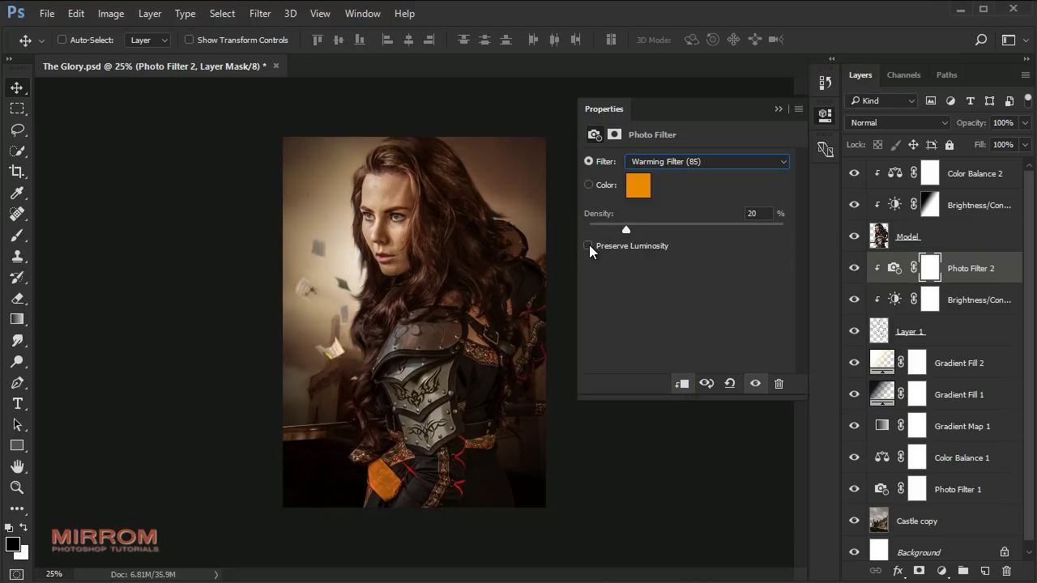
{"action": "left_click", "coordinate": [588, 245]}
{"action": "left_click", "coordinate": [778, 110]}
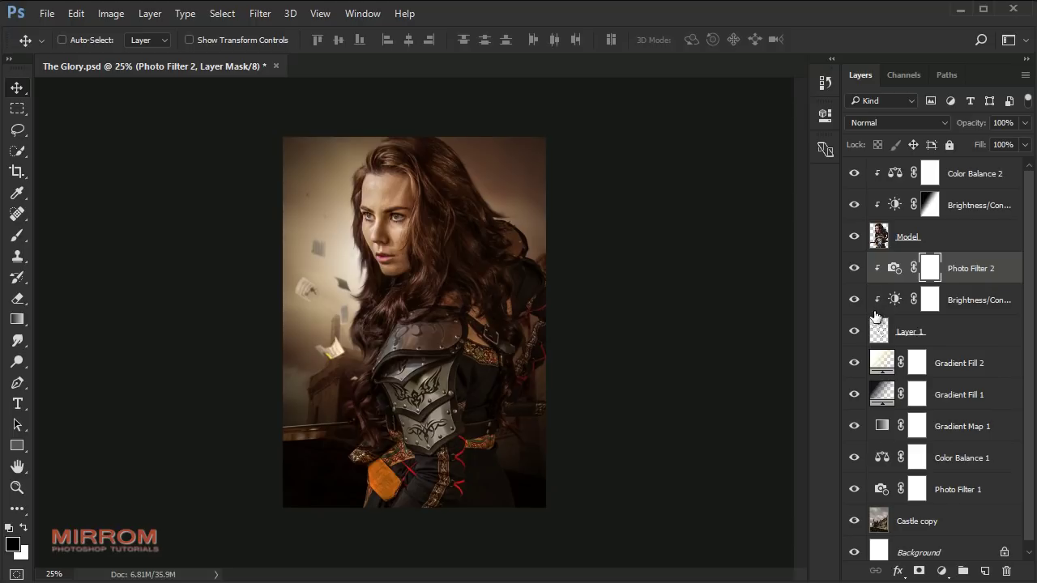
{"action": "left_click", "coordinate": [987, 177]}
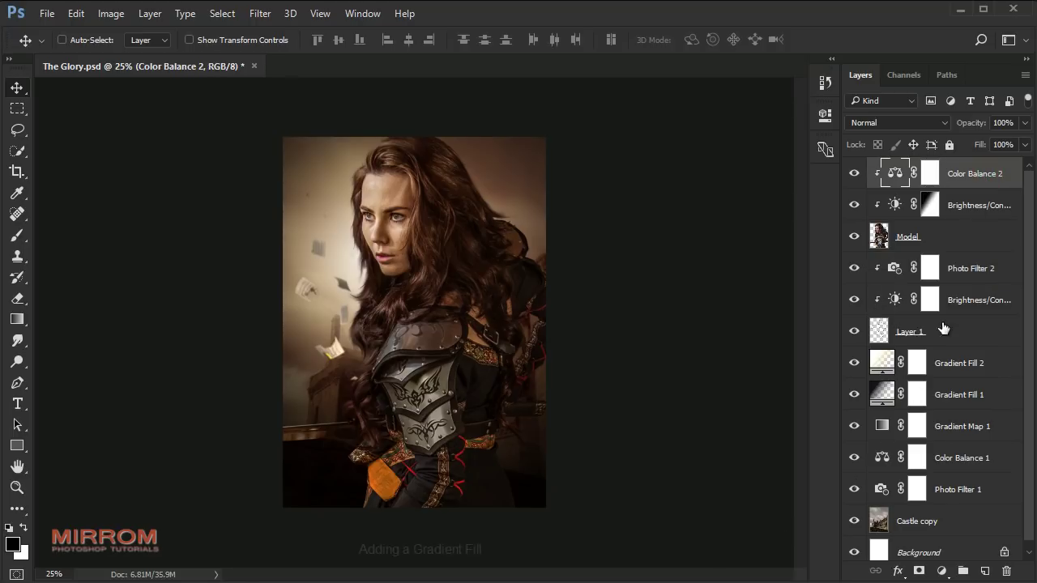
Add a Gradient Fill layer and choose the Dark2 gradient preset
{"action": "left_click", "coordinate": [941, 572]}
{"action": "left_click", "coordinate": [971, 240]}
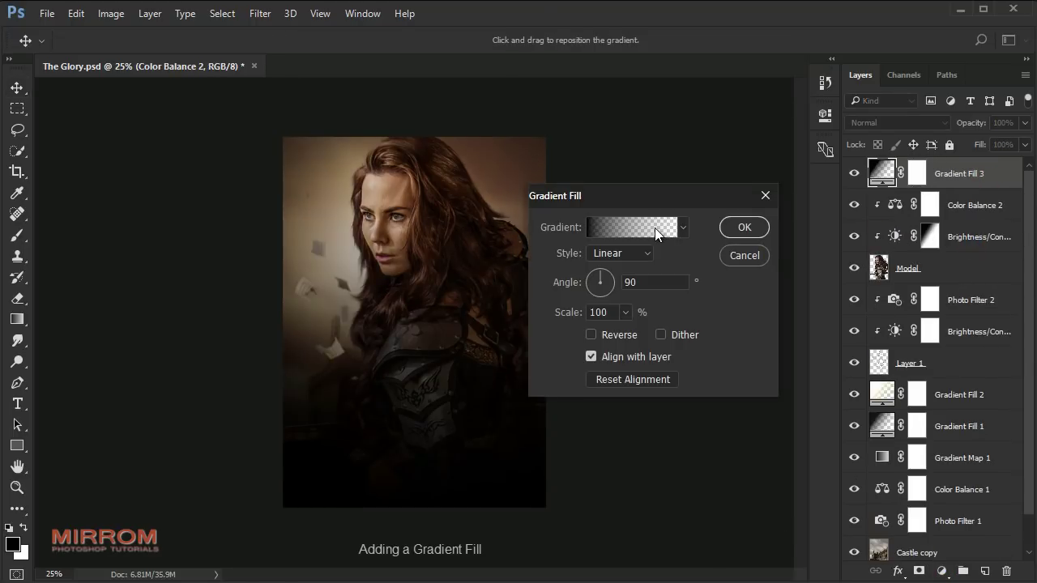
{"action": "left_click", "coordinate": [655, 228]}
{"action": "scroll", "coordinate": [706, 278], "scroll_direction": "down", "scroll_amount": 3}
{"action": "scroll", "coordinate": [705, 278], "scroll_direction": "down", "scroll_amount": 3}
{"action": "scroll", "coordinate": [705, 278], "scroll_direction": "down", "scroll_amount": 3}
{"action": "scroll", "coordinate": [706, 278], "scroll_direction": "down", "scroll_amount": 3}
{"action": "scroll", "coordinate": [705, 278], "scroll_direction": "down", "scroll_amount": 3}
{"action": "scroll", "coordinate": [706, 278], "scroll_direction": "down", "scroll_amount": 3}
{"action": "left_click", "coordinate": [714, 283]}
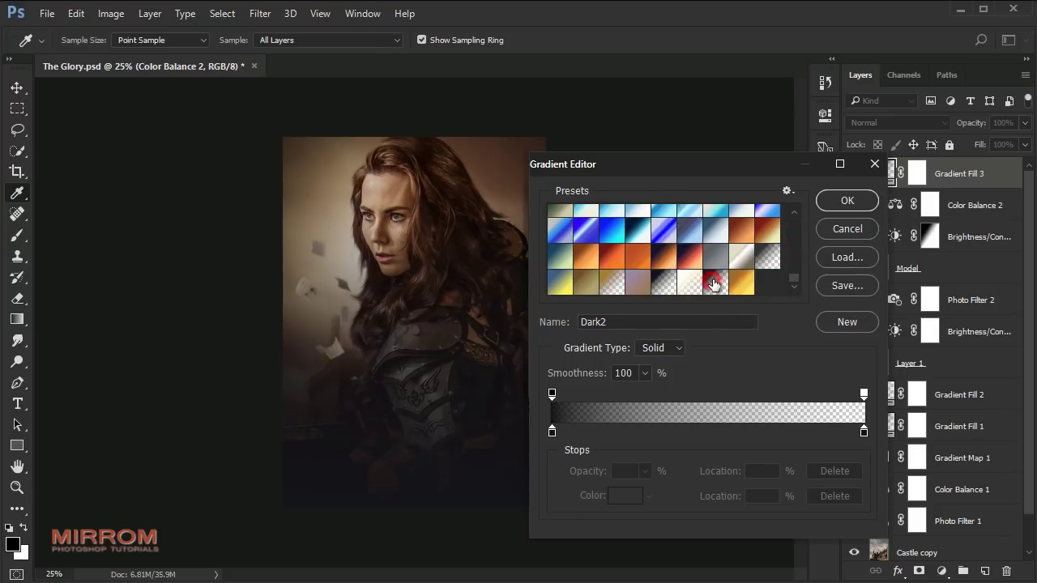
Make the gradient run from dark 151419 to fully transparent and confirm the fill at about 87% scale
{"action": "left_click", "coordinate": [551, 431]}
{"action": "left_click", "coordinate": [626, 496]}
{"action": "left_click", "coordinate": [651, 378]}
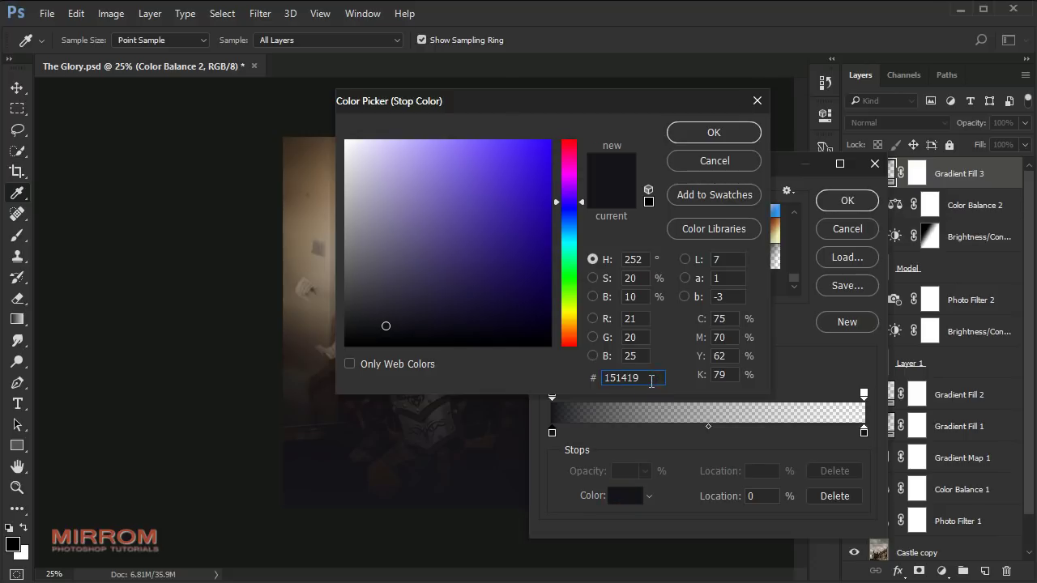
{"action": "left_click", "coordinate": [738, 140]}
{"action": "left_click", "coordinate": [863, 432]}
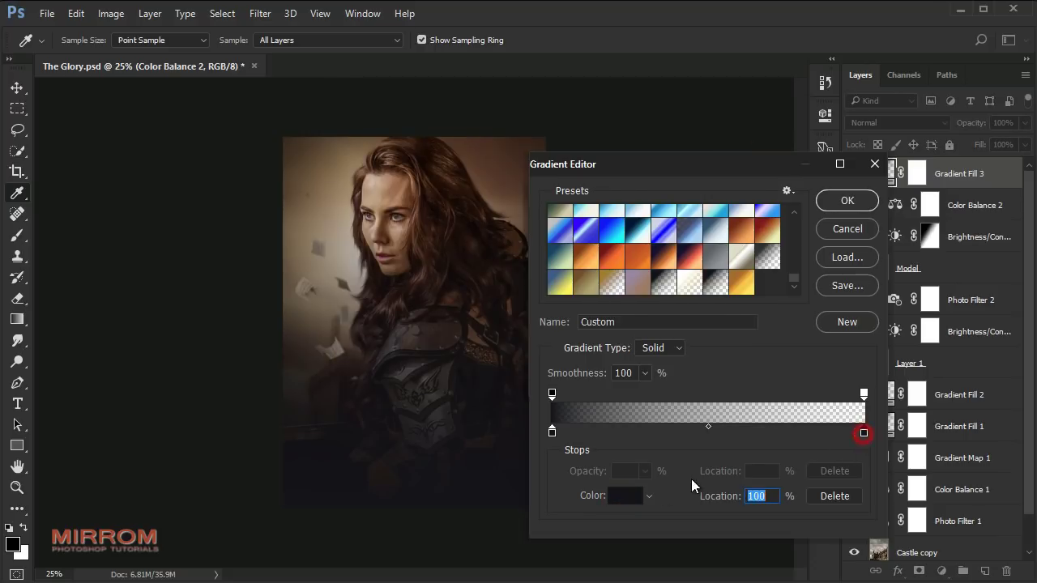
{"action": "left_click", "coordinate": [625, 496]}
{"action": "left_click", "coordinate": [659, 382]}
{"action": "left_click", "coordinate": [705, 136]}
{"action": "left_click", "coordinate": [863, 394]}
{"action": "left_click", "coordinate": [646, 471]}
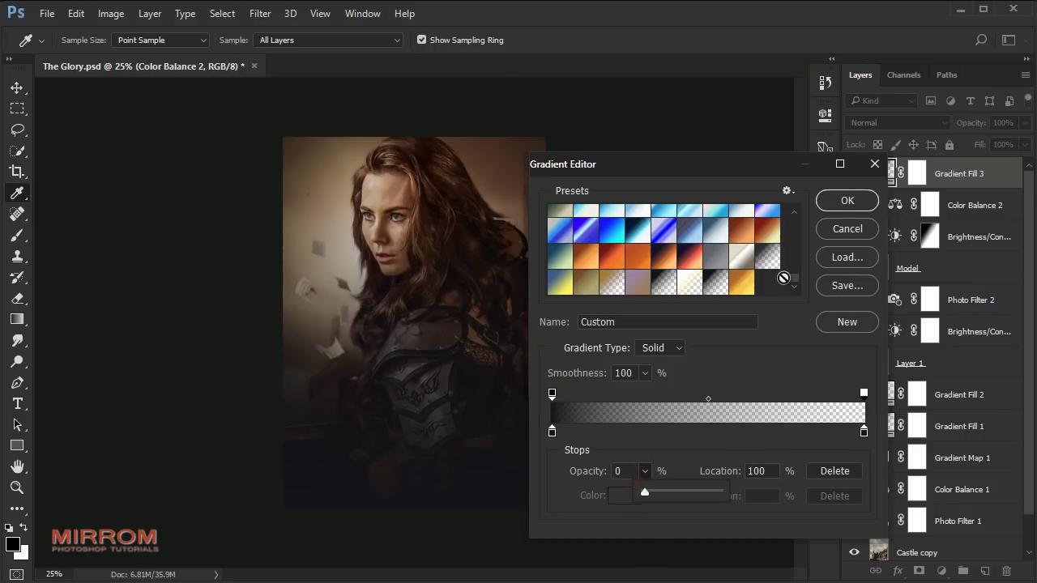
{"action": "left_click", "coordinate": [847, 200]}
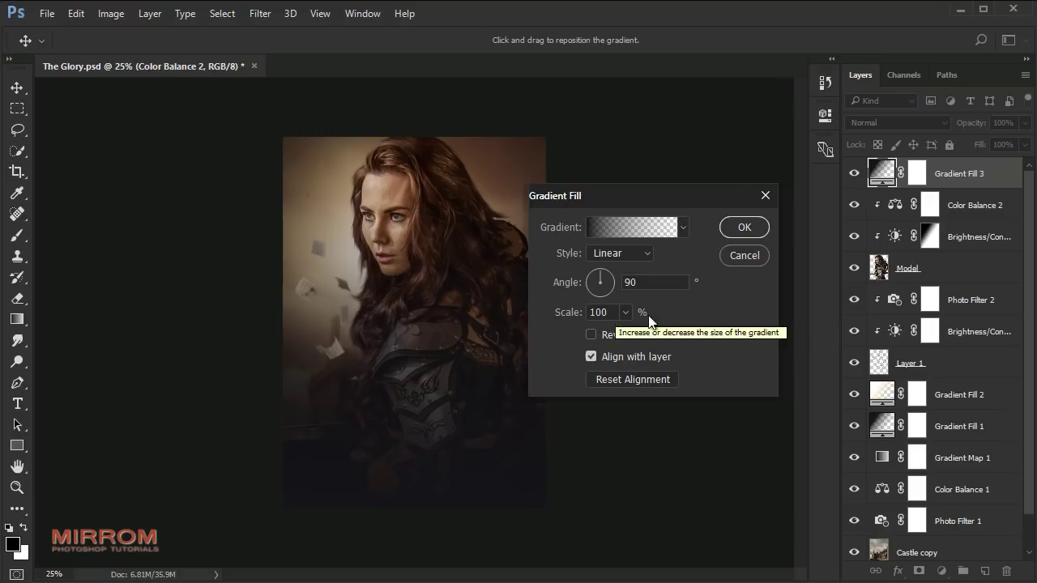
{"action": "scroll", "coordinate": [617, 315], "scroll_direction": "down", "scroll_amount": 13}
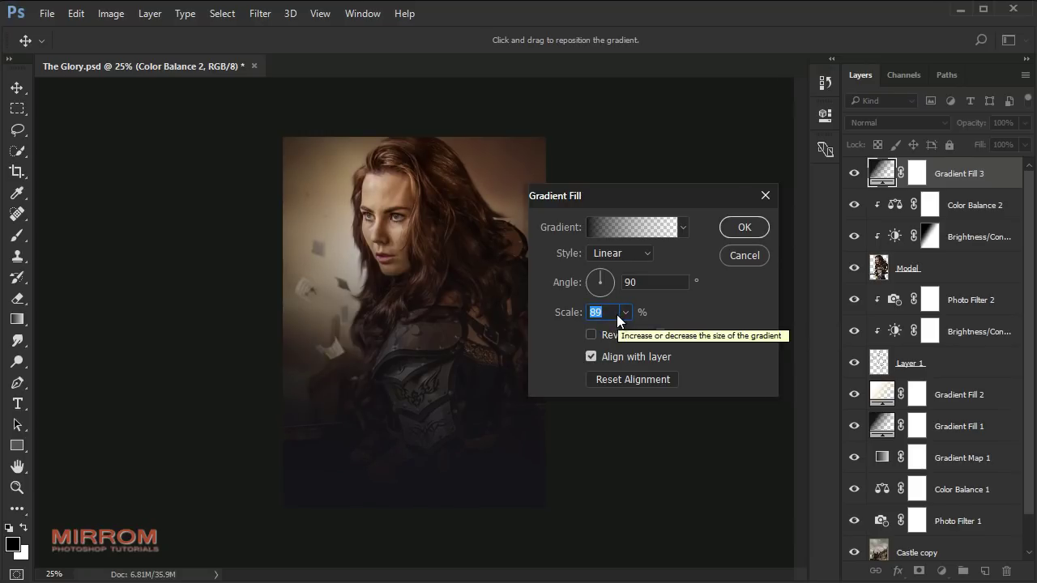
{"action": "left_click", "coordinate": [737, 226]}
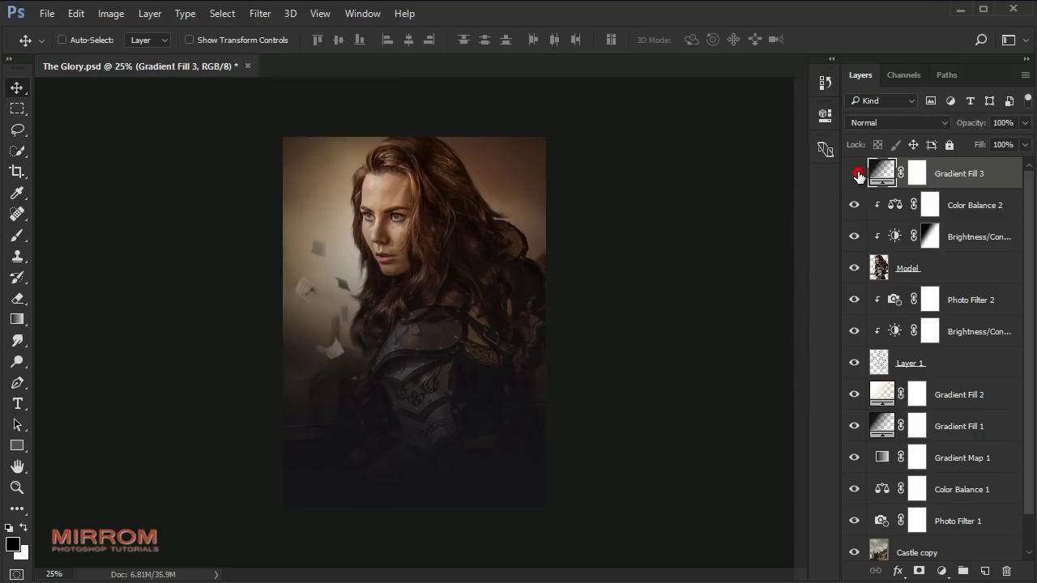
Set Gradient Fill 3's blend mode to Hard Light and target its layer mask
{"action": "left_click", "coordinate": [866, 122]}
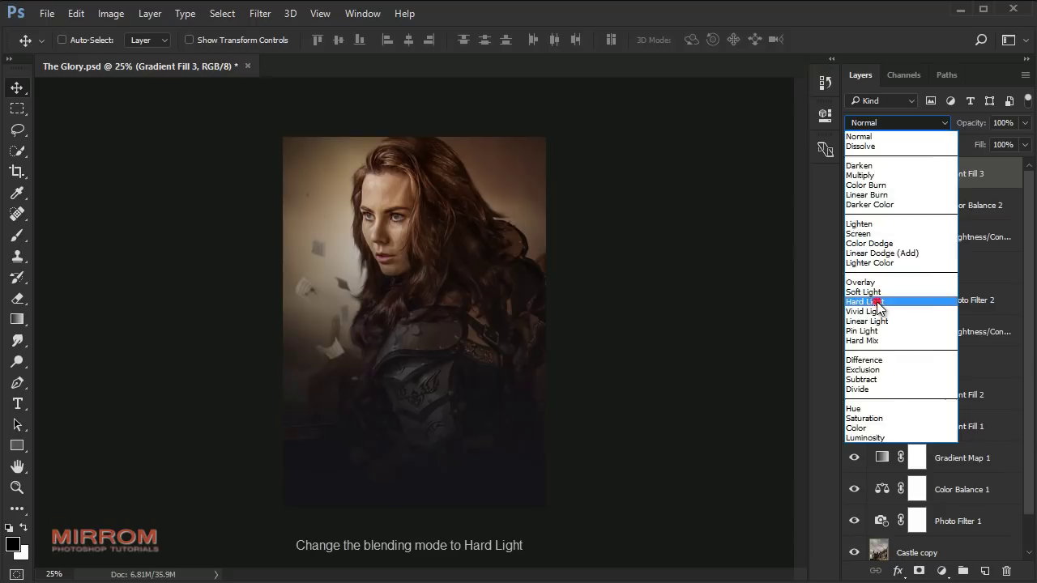
{"action": "left_click", "coordinate": [876, 303]}
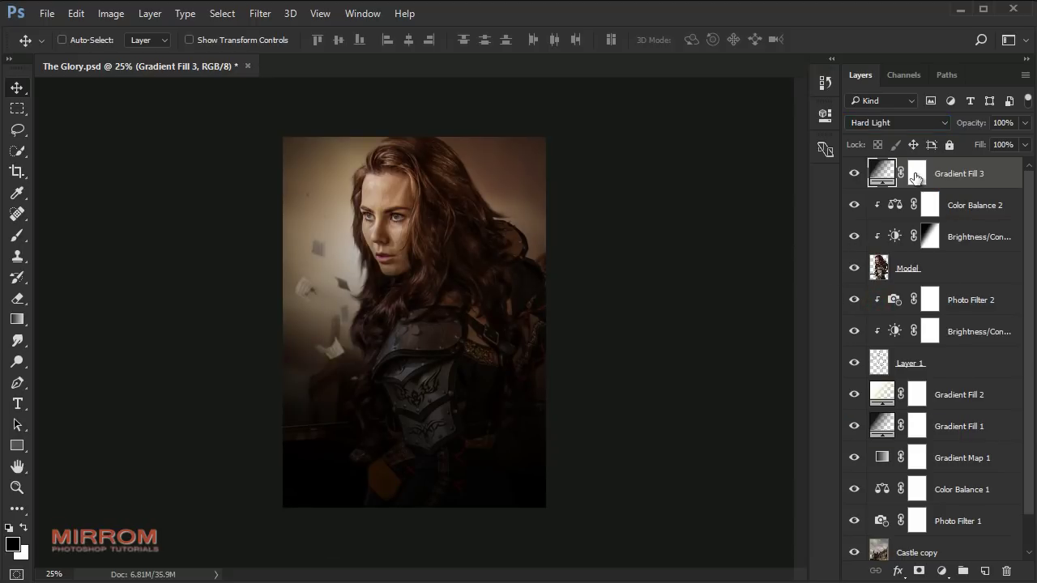
{"action": "left_click", "coordinate": [917, 175]}
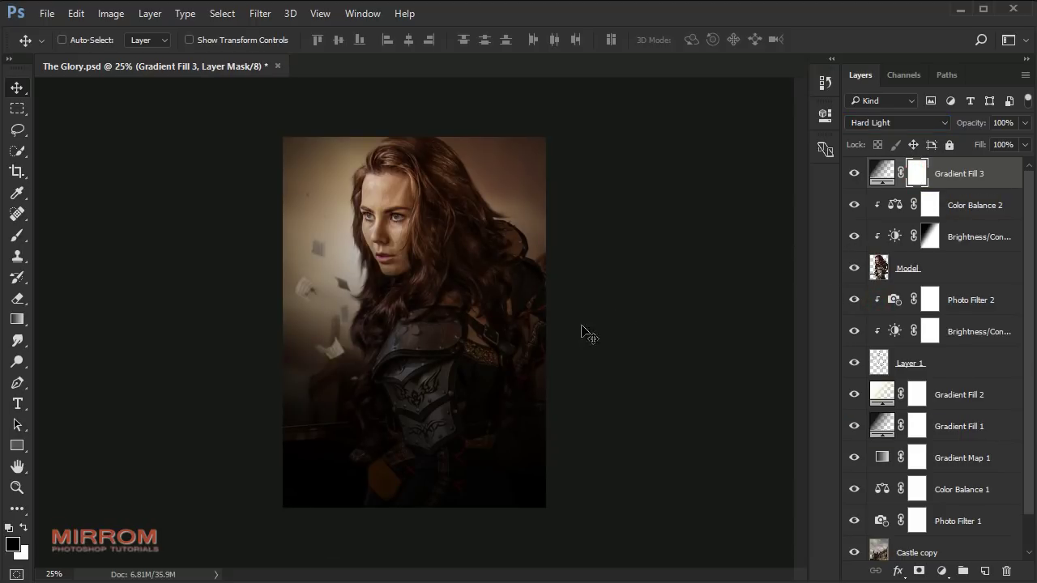
Draw a vertical black-to-white mask gradient so only the lower image darkens
{"action": "left_click", "coordinate": [27, 328]}
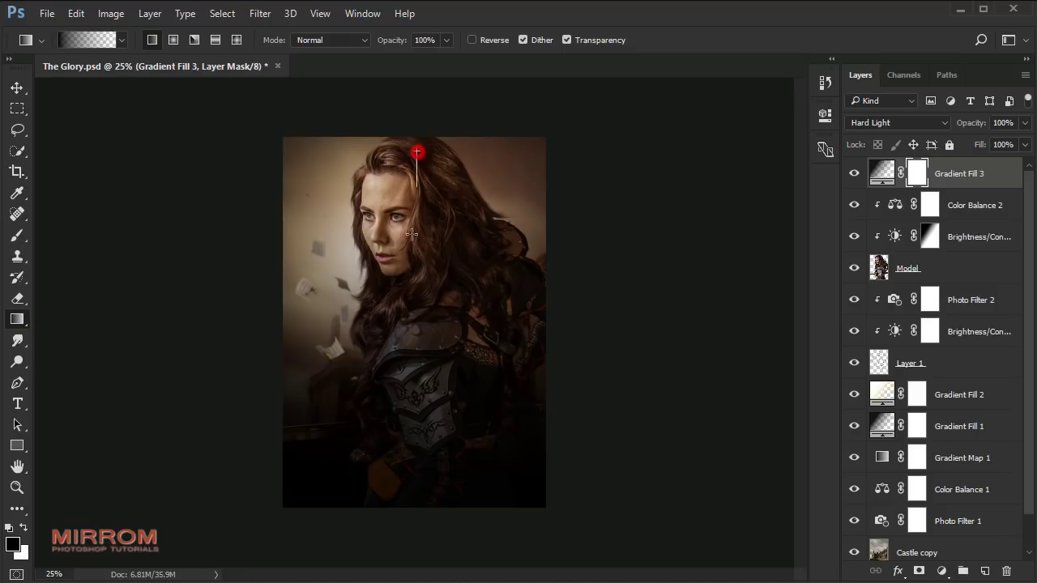
{"action": "left_click_drag", "start_coordinate": [435, 206], "coordinate": [434, 398]}
{"action": "left_click_drag", "start_coordinate": [458, 153], "coordinate": [465, 366]}
{"action": "left_click_drag", "start_coordinate": [436, 159], "coordinate": [436, 370]}
{"action": "left_click_drag", "start_coordinate": [434, 158], "coordinate": [431, 398]}
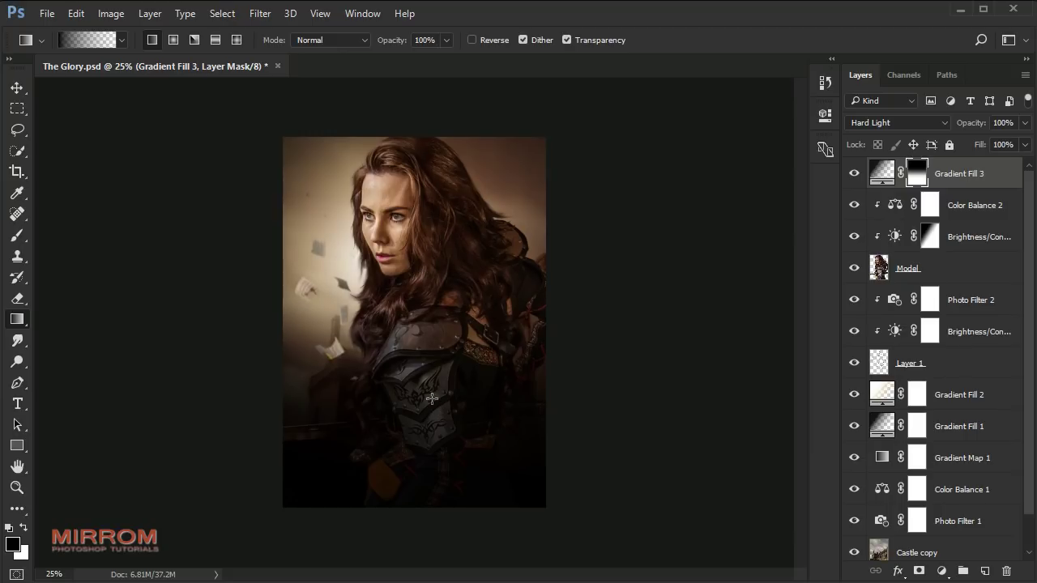
{"action": "left_click_drag", "start_coordinate": [443, 167], "coordinate": [431, 422]}
{"action": "key", "text": "v"}
{"action": "left_click", "coordinate": [854, 174]}
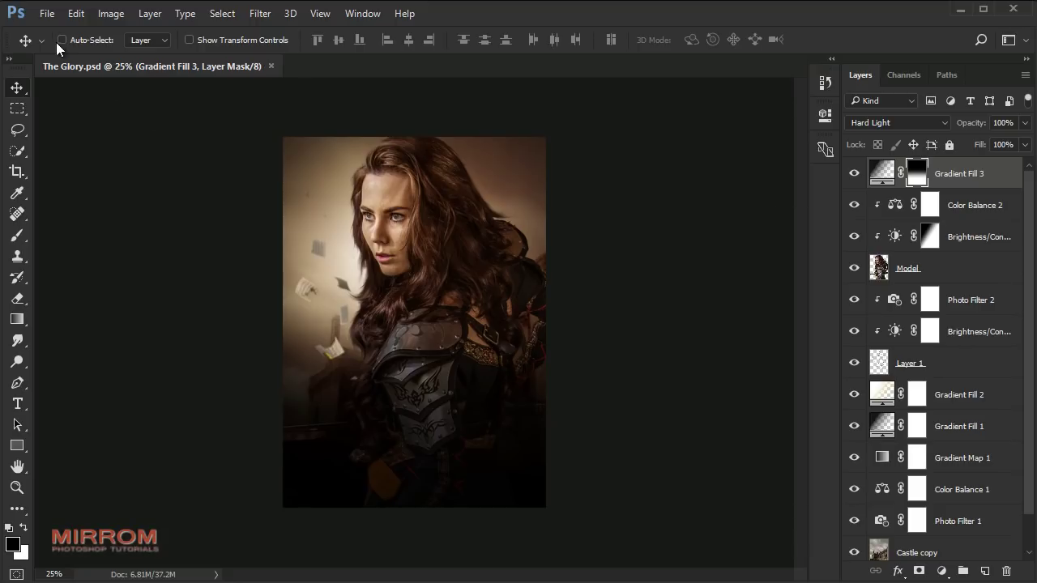
Place the starfield image into The Glory.psd as Layer 2 in Screen mode
{"action": "left_click", "coordinate": [47, 13]}
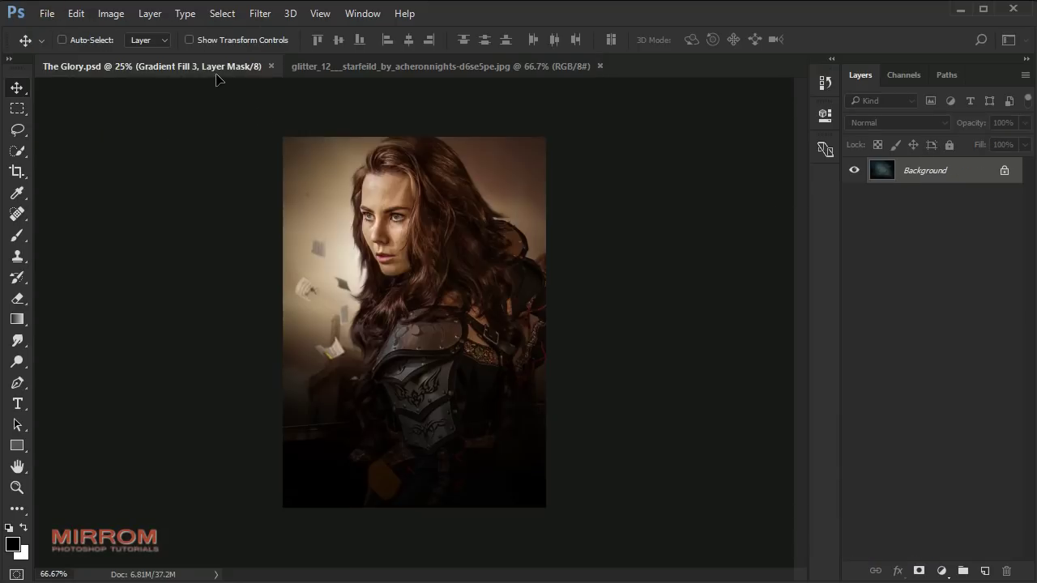
{"action": "mouse_move", "coordinate": [333, 191]}
{"action": "left_mouse_down"}
{"action": "mouse_move", "coordinate": [428, 281]}
{"action": "mouse_move", "coordinate": [440, 389]}
{"action": "left_mouse_up"}
{"action": "left_click", "coordinate": [551, 67]}
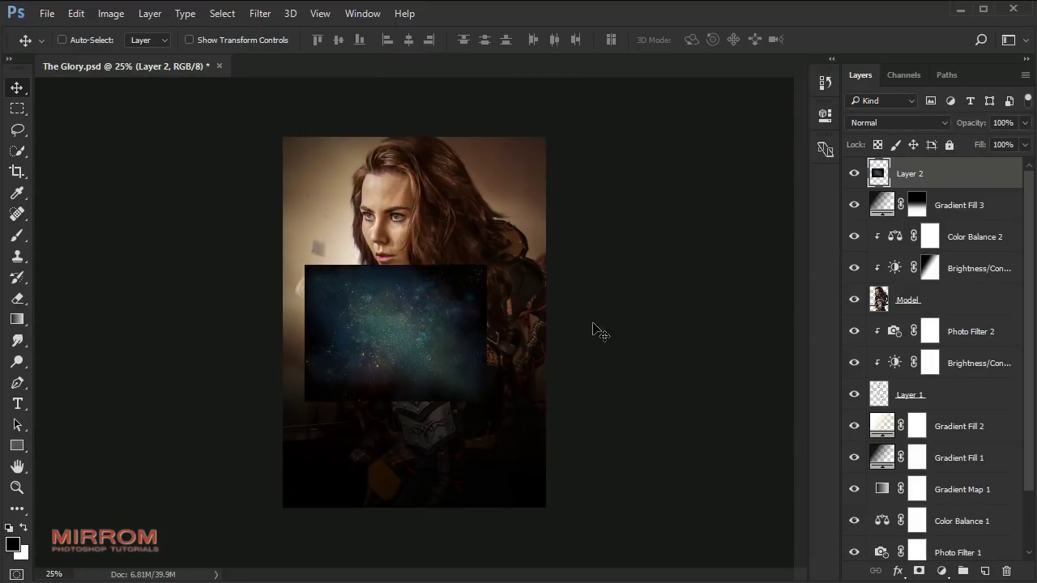
{"action": "left_click", "coordinate": [875, 123]}
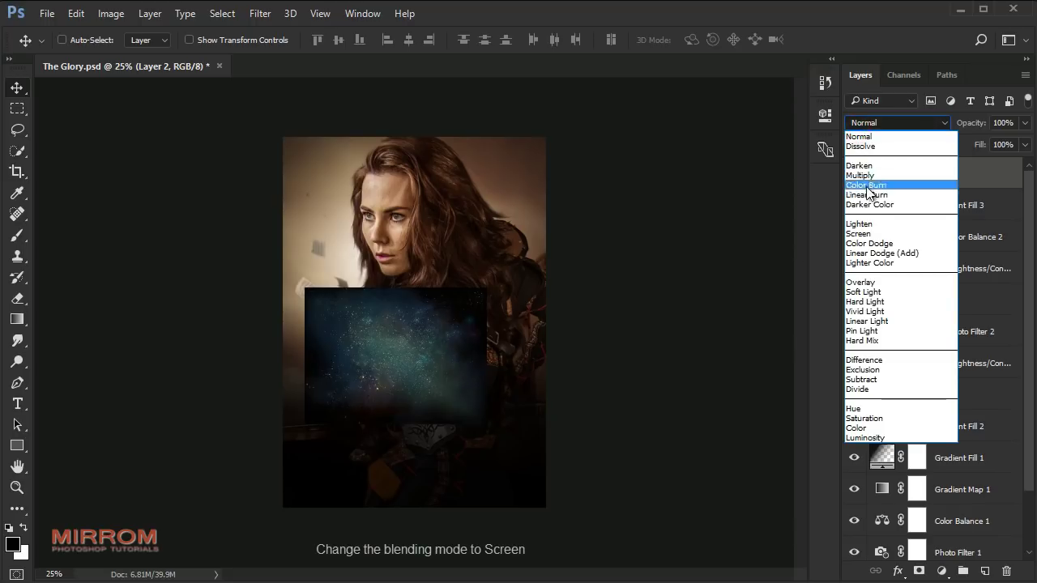
{"action": "left_click", "coordinate": [899, 232]}
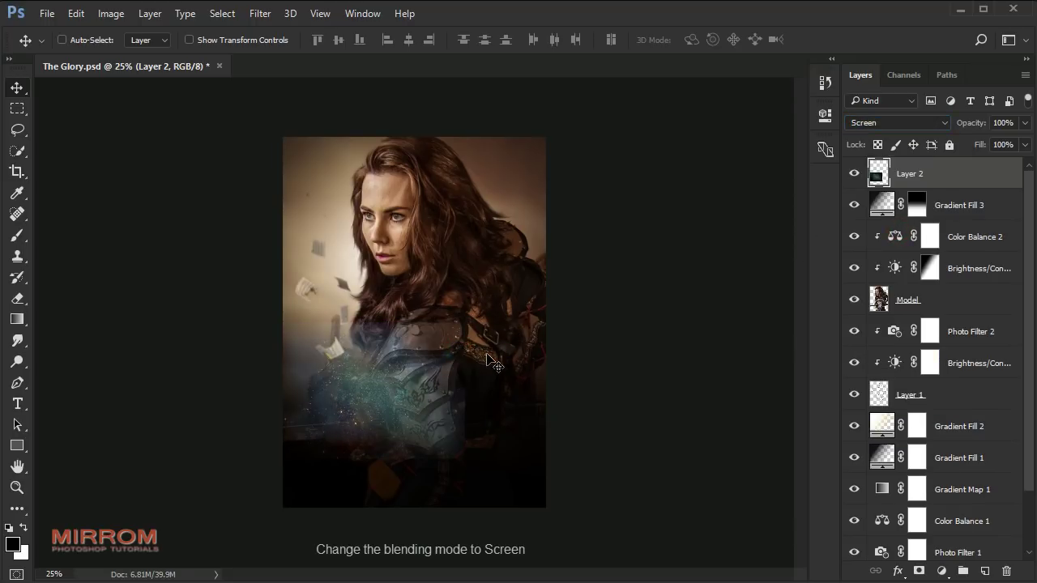
{"action": "left_click", "coordinate": [396, 428], "text": "ctrl"}
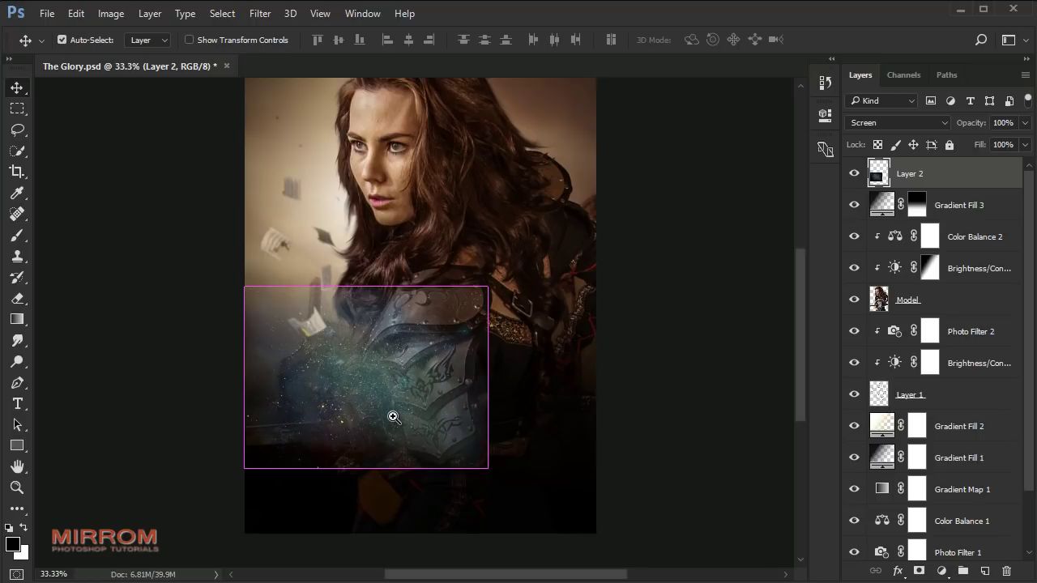
{"action": "left_click", "coordinate": [394, 418], "text": "ctrl"}
{"action": "left_click", "coordinate": [429, 352]}
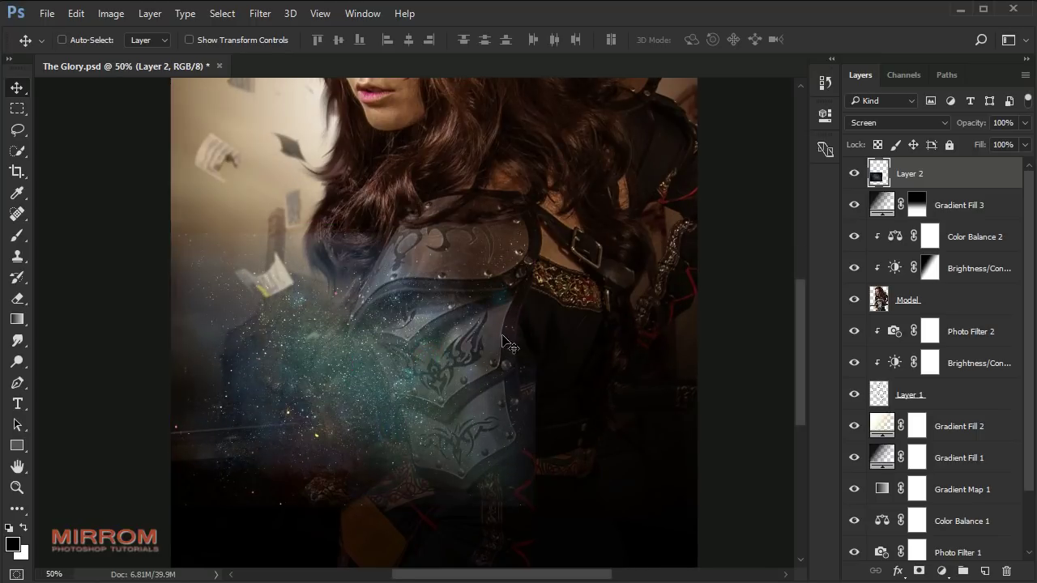
{"action": "scroll", "coordinate": [540, 360], "scroll_direction": "down", "scroll_amount": 2}
{"action": "scroll", "coordinate": [540, 361], "scroll_direction": "down", "scroll_amount": 2}
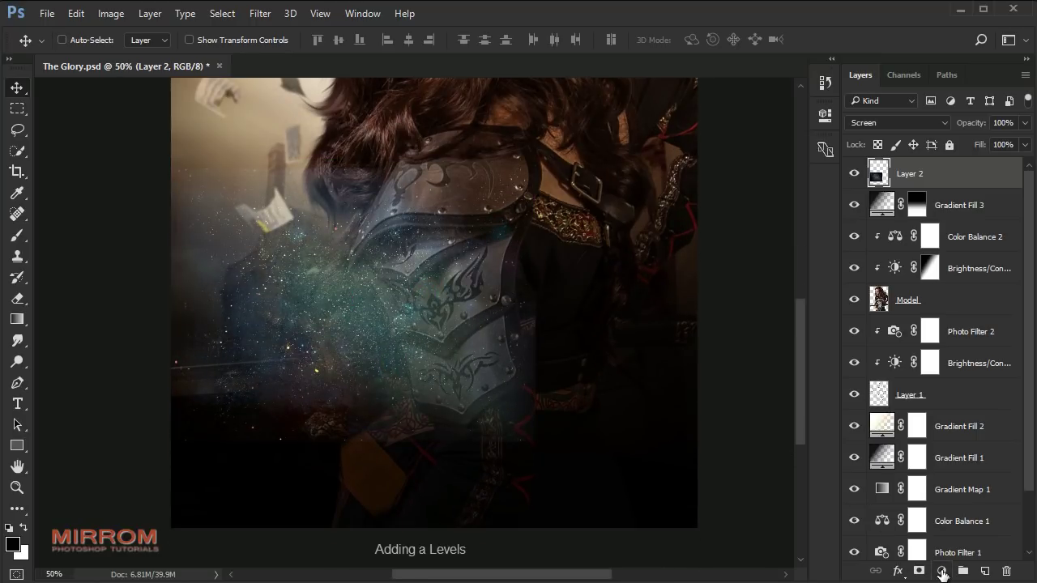
Add a Levels 1 adjustment clipped to the starfield at 38/0.67/255
{"action": "left_click", "coordinate": [942, 574]}
{"action": "left_click", "coordinate": [942, 298]}
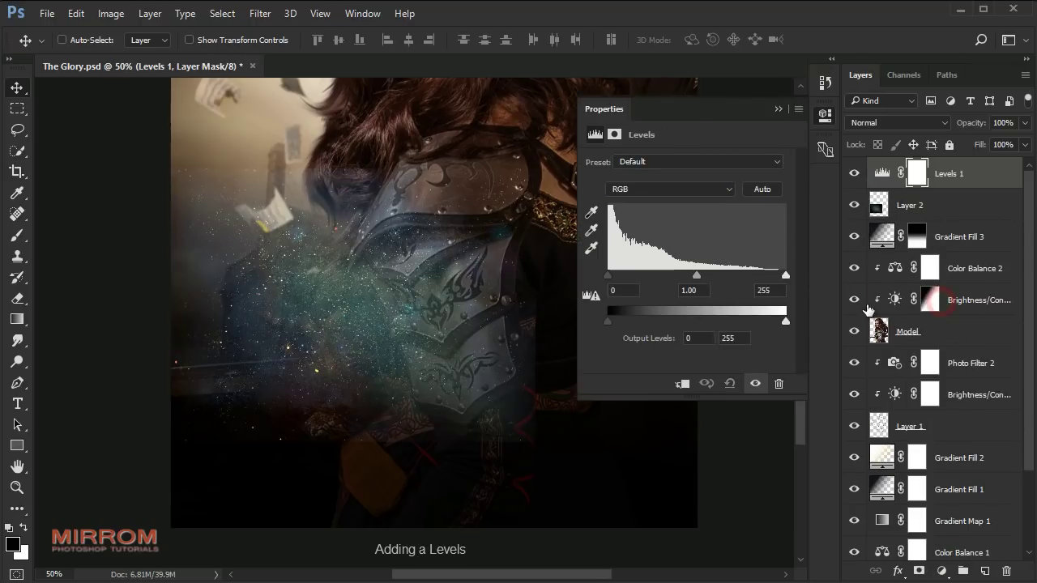
{"action": "left_click", "coordinate": [683, 384]}
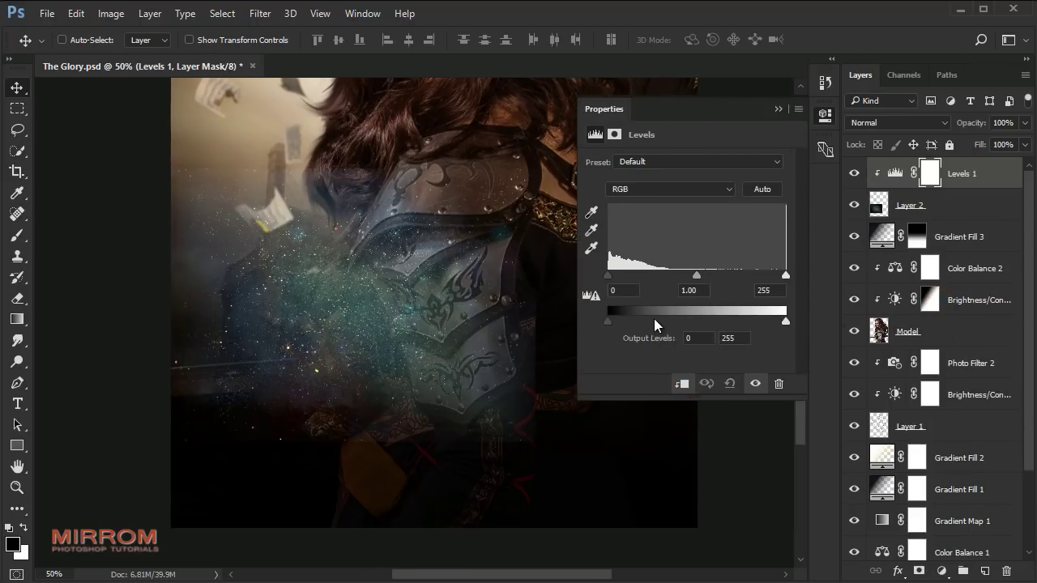
{"action": "left_click_drag", "start_coordinate": [609, 275], "coordinate": [626, 275]}
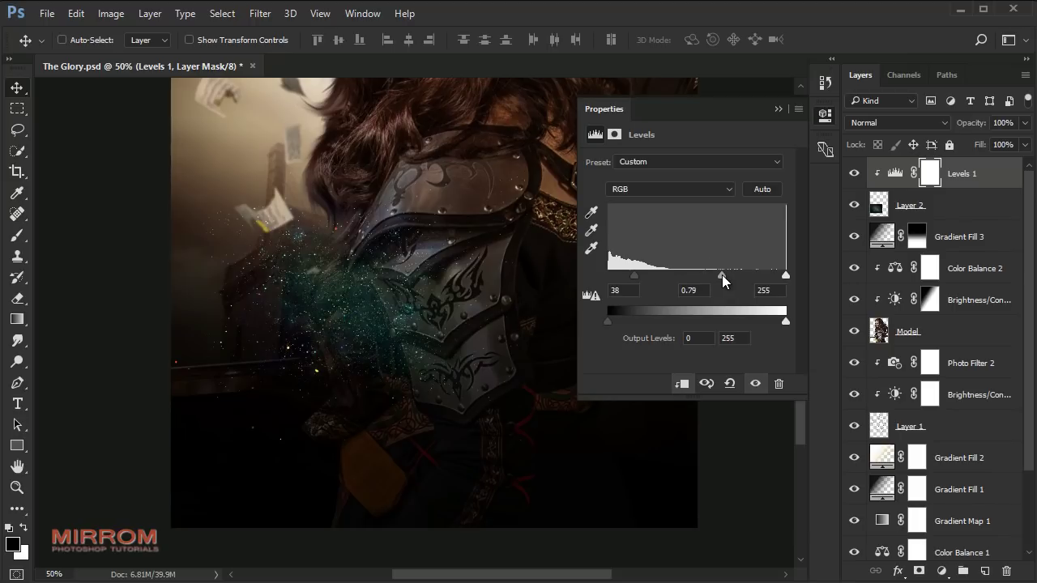
{"action": "left_click_drag", "start_coordinate": [720, 275], "coordinate": [729, 275]}
{"action": "left_click", "coordinate": [778, 109]}
Enlarge, rotate and reposition the starfield Layer 2 so sparkles scatter across the armour
{"action": "left_click", "coordinate": [970, 205]}
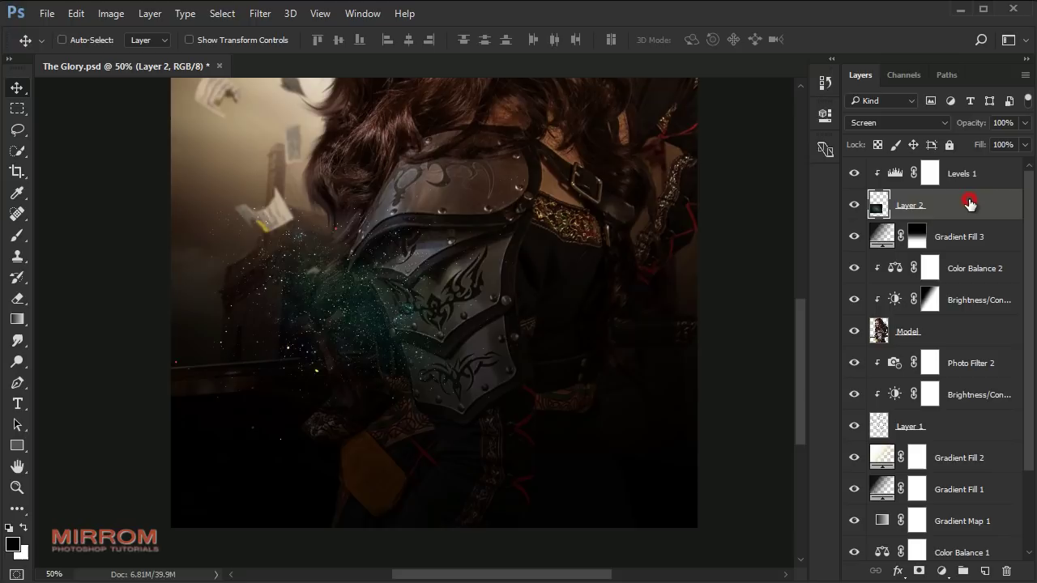
{"action": "key", "text": "ctrl+minus"}
{"action": "key", "text": "ctrl+t"}
{"action": "left_click_drag", "start_coordinate": [252, 222], "coordinate": [200, 177]}
{"action": "mouse_move", "coordinate": [527, 279]}
{"action": "left_mouse_down"}
{"action": "mouse_move", "coordinate": [419, 480]}
{"action": "mouse_move", "coordinate": [294, 173]}
{"action": "mouse_move", "coordinate": [359, 273]}
{"action": "left_mouse_up"}
{"action": "mouse_move", "coordinate": [486, 167]}
{"action": "left_mouse_down"}
{"action": "mouse_move", "coordinate": [497, 144]}
{"action": "mouse_move", "coordinate": [659, 324]}
{"action": "mouse_move", "coordinate": [576, 253]}
{"action": "left_mouse_up"}
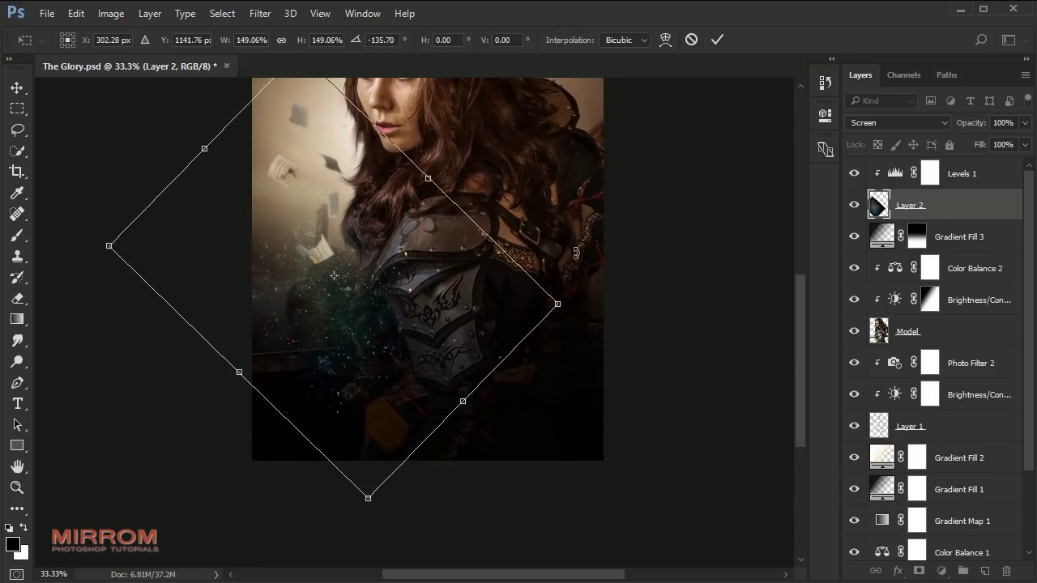
{"action": "left_click_drag", "start_coordinate": [454, 230], "coordinate": [409, 259]}
{"action": "left_click_drag", "start_coordinate": [162, 494], "coordinate": [389, 48]}
{"action": "left_click_drag", "start_coordinate": [342, 232], "coordinate": [364, 203]}
{"action": "left_click_drag", "start_coordinate": [567, 243], "coordinate": [644, 227]}
{"action": "mouse_move", "coordinate": [421, 292]}
{"action": "left_mouse_down"}
{"action": "mouse_move", "coordinate": [467, 316]}
{"action": "mouse_move", "coordinate": [462, 282]}
{"action": "left_mouse_up"}
{"action": "left_click", "coordinate": [717, 40]}
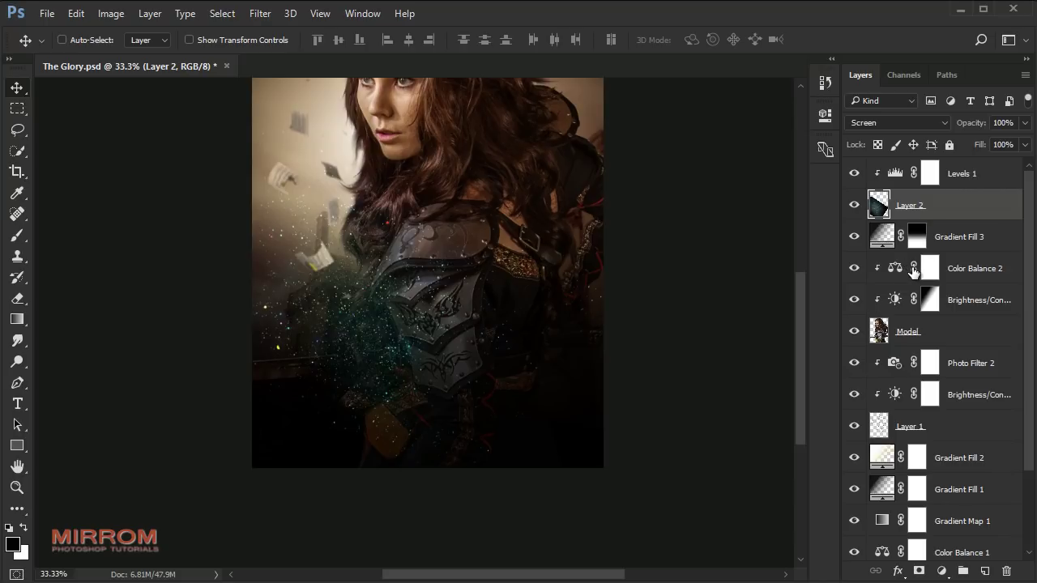
Lower the starfield opacity to about 70% and reopen the Levels 1 settings
{"action": "left_click_drag", "start_coordinate": [975, 123], "coordinate": [957, 123]}
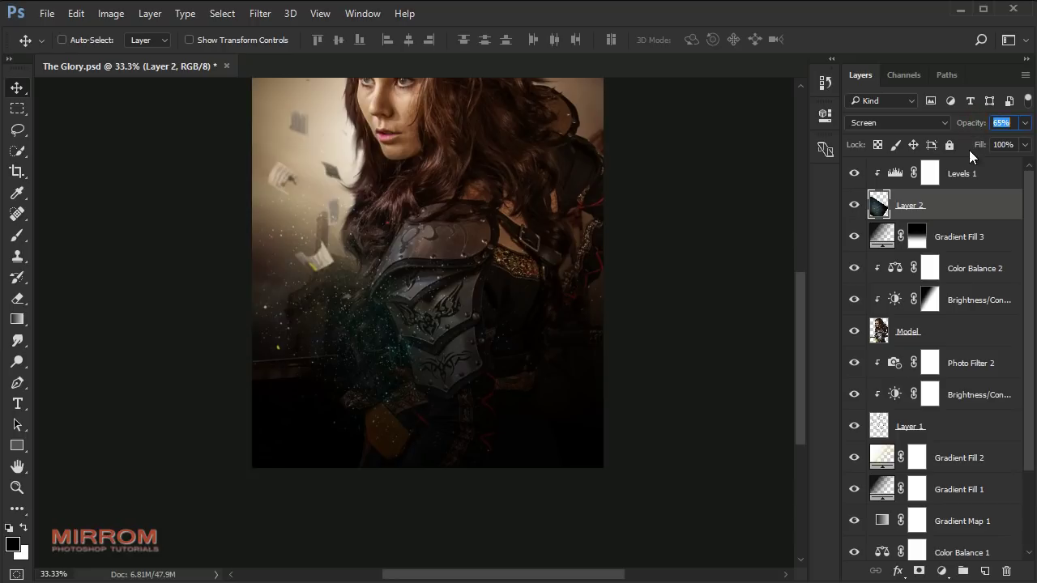
{"action": "left_click_drag", "start_coordinate": [966, 130], "coordinate": [971, 129]}
{"action": "double_click", "coordinate": [898, 175]}
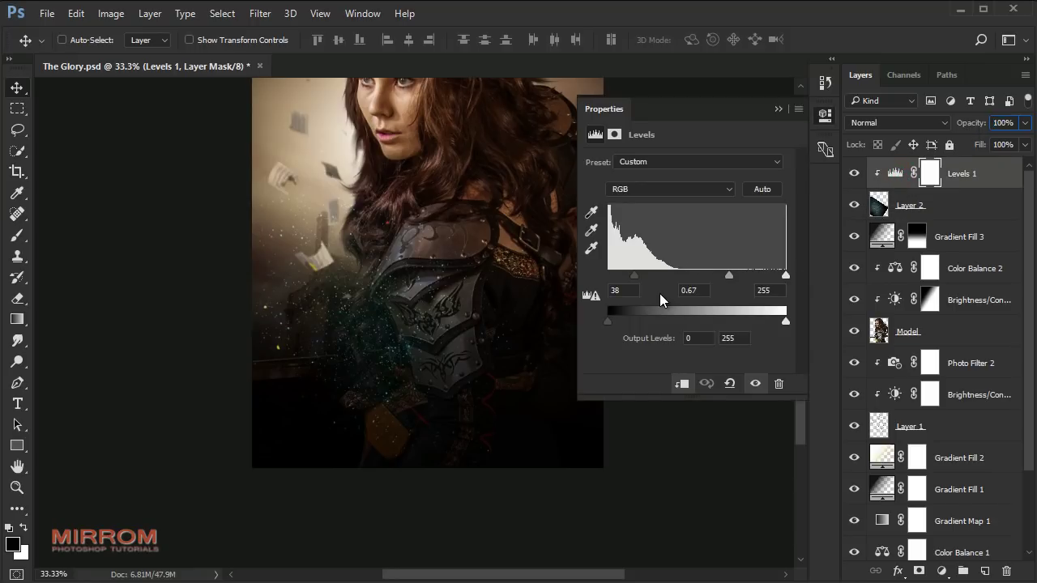
Add a Hue/Saturation 1 adjustment above Levels 1 with reduced saturation
{"action": "left_click", "coordinate": [779, 109]}
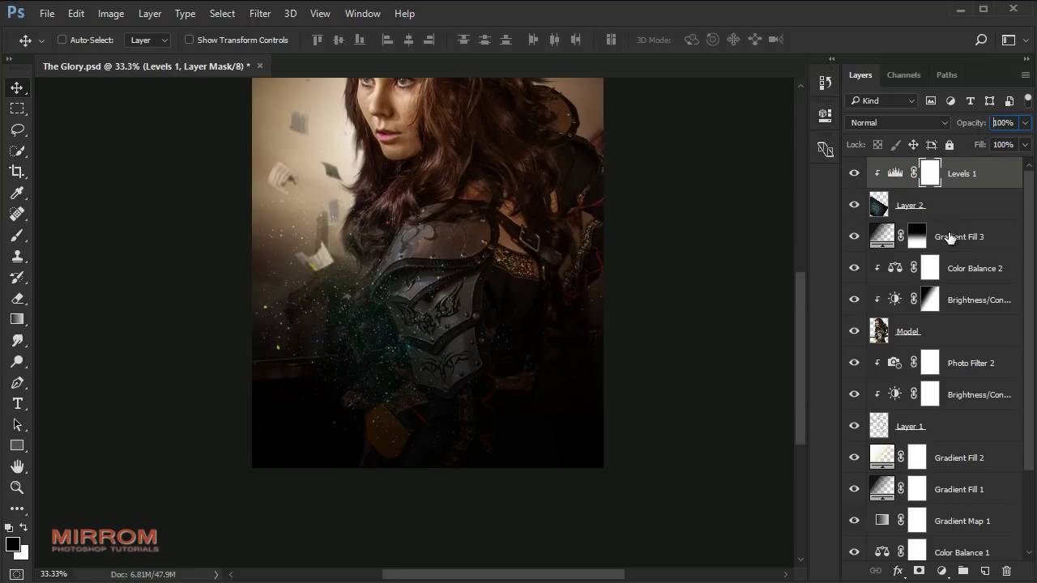
{"action": "left_click", "coordinate": [957, 179]}
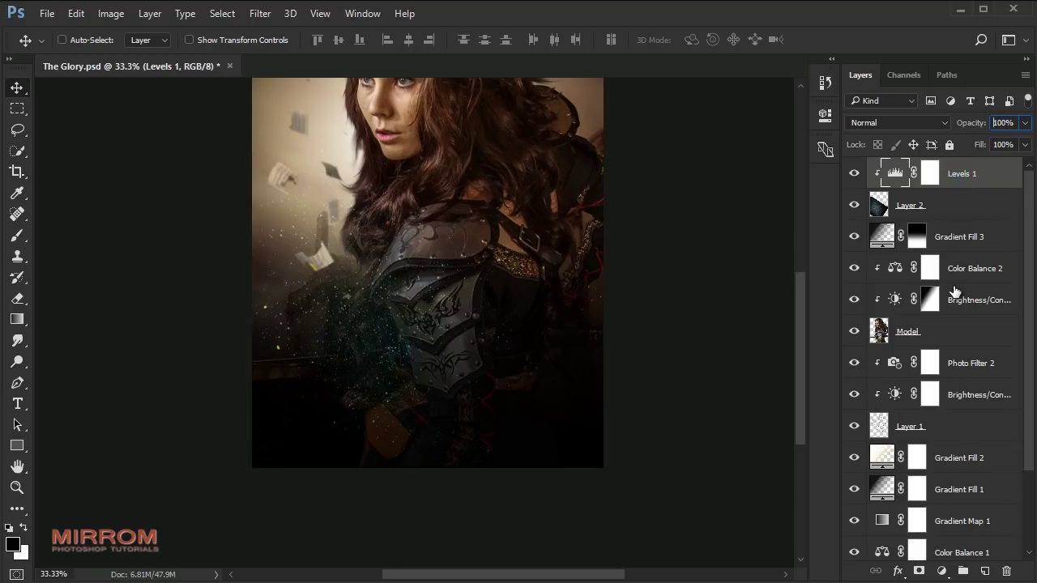
{"action": "left_click", "coordinate": [942, 571]}
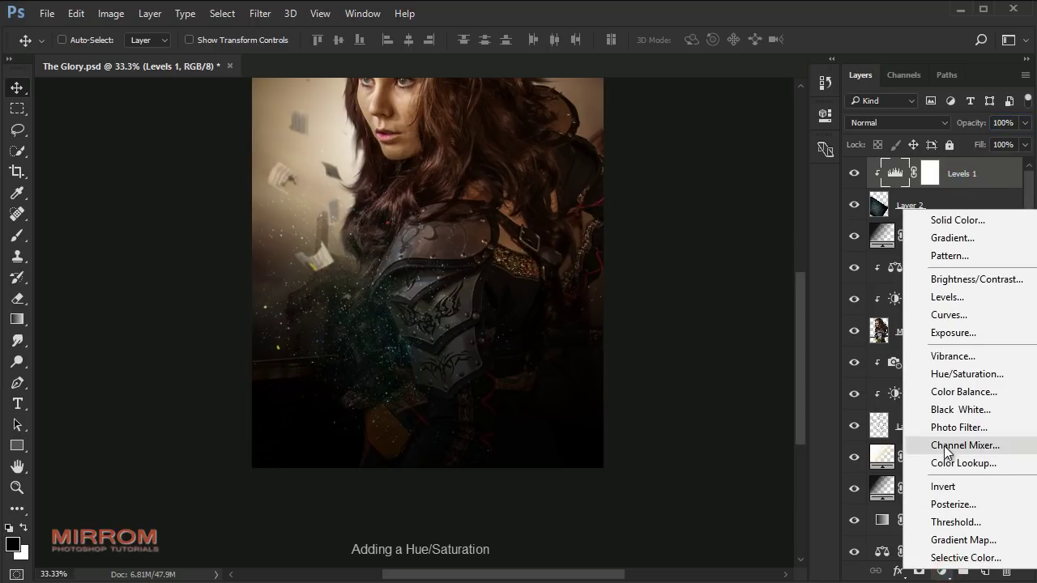
{"action": "left_click", "coordinate": [948, 374]}
{"action": "left_click_drag", "start_coordinate": [686, 251], "coordinate": [628, 253]}
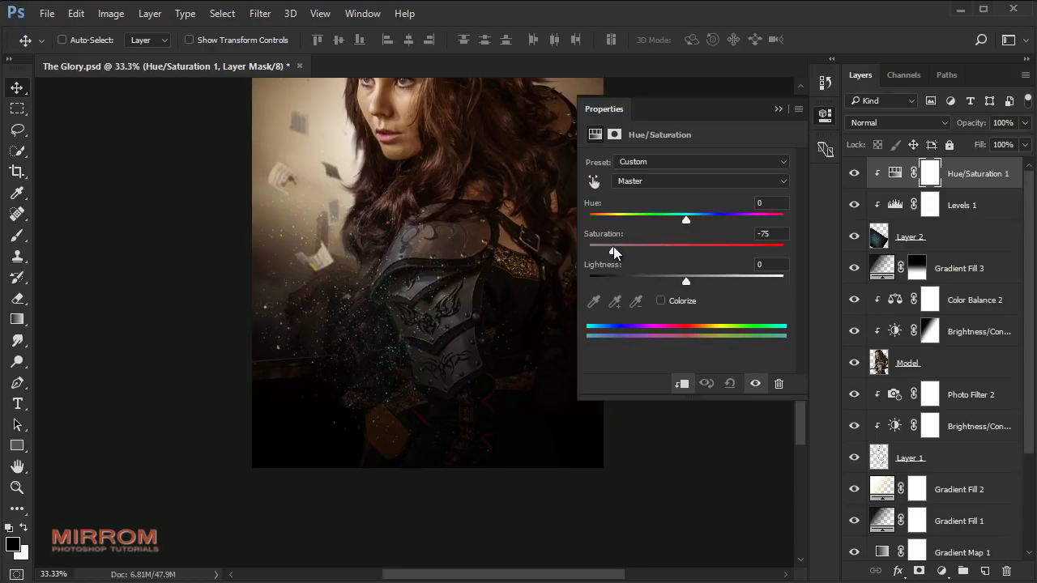
{"action": "left_click", "coordinate": [777, 108]}
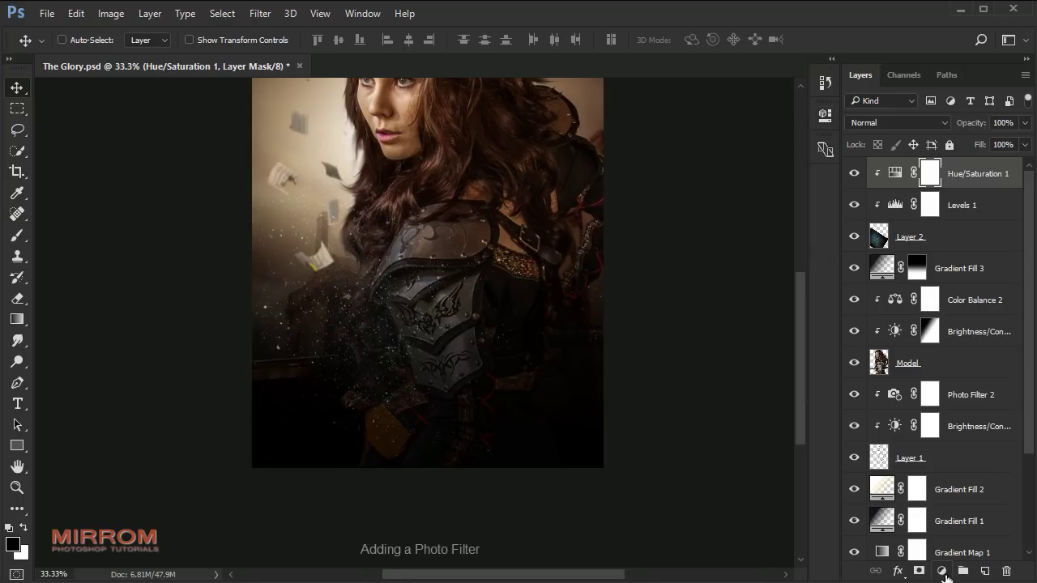
Add a clipped Photo Filter 3 using Warming Filter (85) at 85% density
{"action": "left_click", "coordinate": [941, 572]}
{"action": "left_click", "coordinate": [955, 433]}
{"action": "left_click", "coordinate": [687, 383]}
{"action": "left_click", "coordinate": [666, 162]}
{"action": "left_click", "coordinate": [672, 182]}
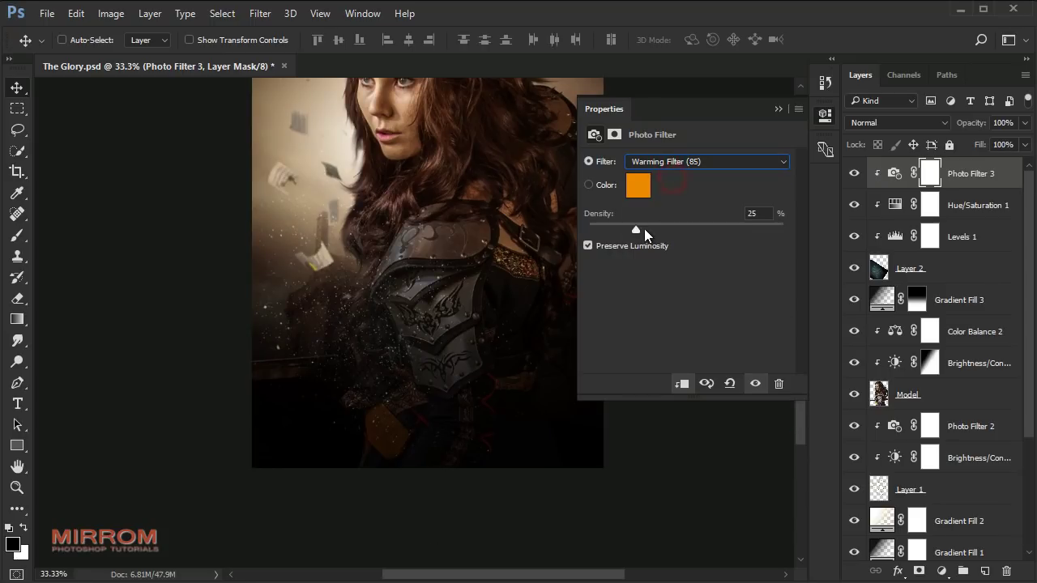
{"action": "left_click_drag", "start_coordinate": [636, 230], "coordinate": [729, 233]}
{"action": "left_click", "coordinate": [777, 109]}
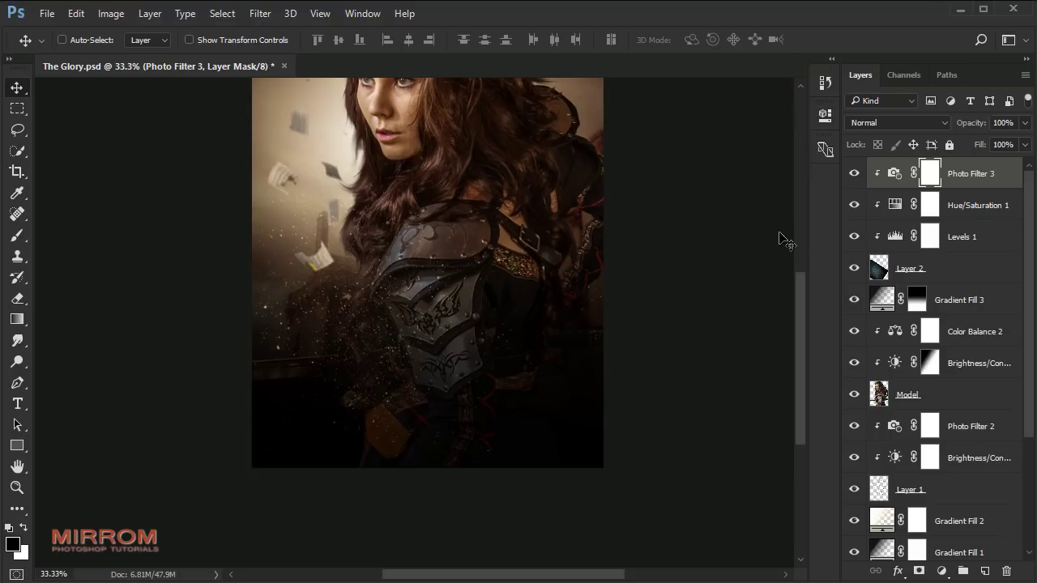
Move Layer 2 slightly left on the canvas and zoom out
{"action": "left_click", "coordinate": [924, 270]}
{"action": "left_click_drag", "start_coordinate": [618, 297], "coordinate": [570, 285]}
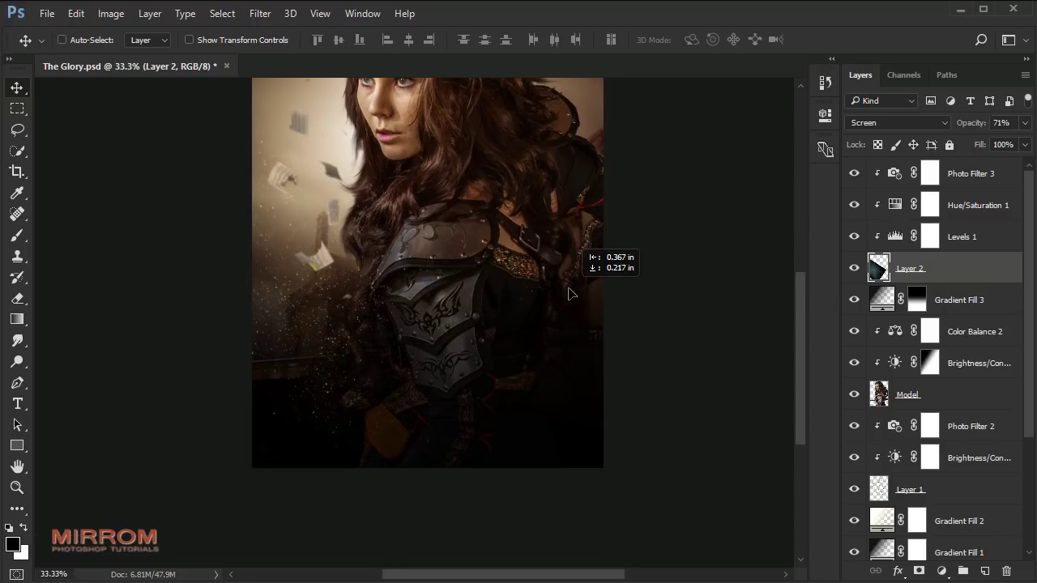
{"action": "left_click_drag", "start_coordinate": [571, 285], "coordinate": [575, 301]}
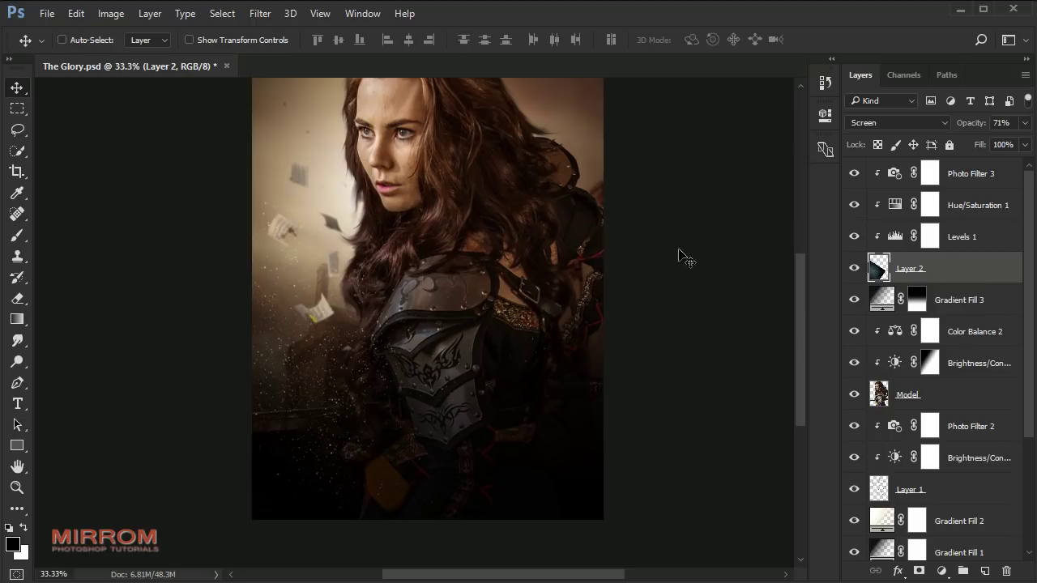
{"action": "key", "text": "ctrl+minus"}
Bring the fire texture into The Glory.psd as a new top layer
{"action": "left_click", "coordinate": [930, 174]}
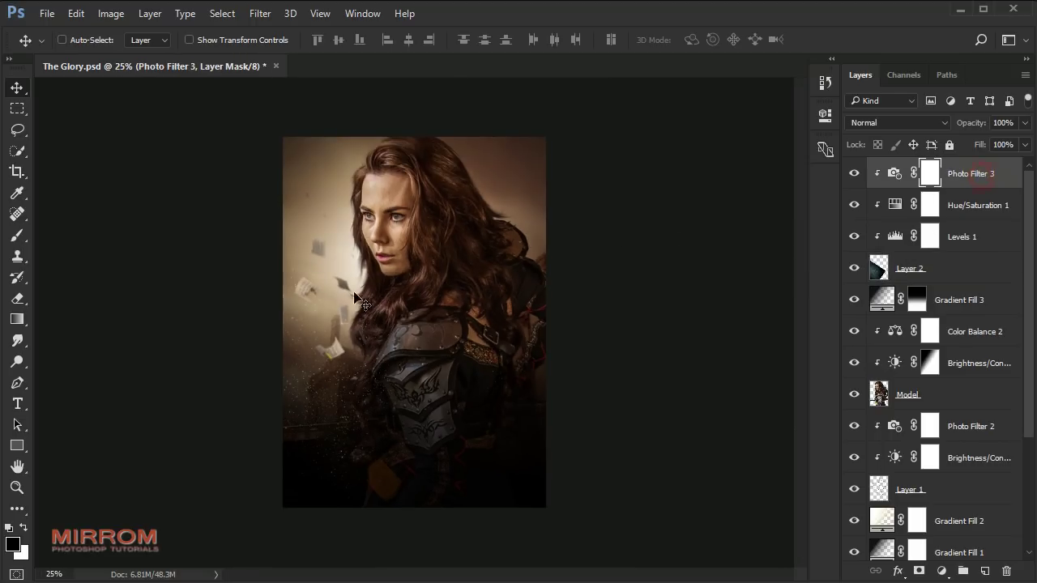
{"action": "left_click", "coordinate": [47, 13]}
{"action": "left_click", "coordinate": [75, 46]}
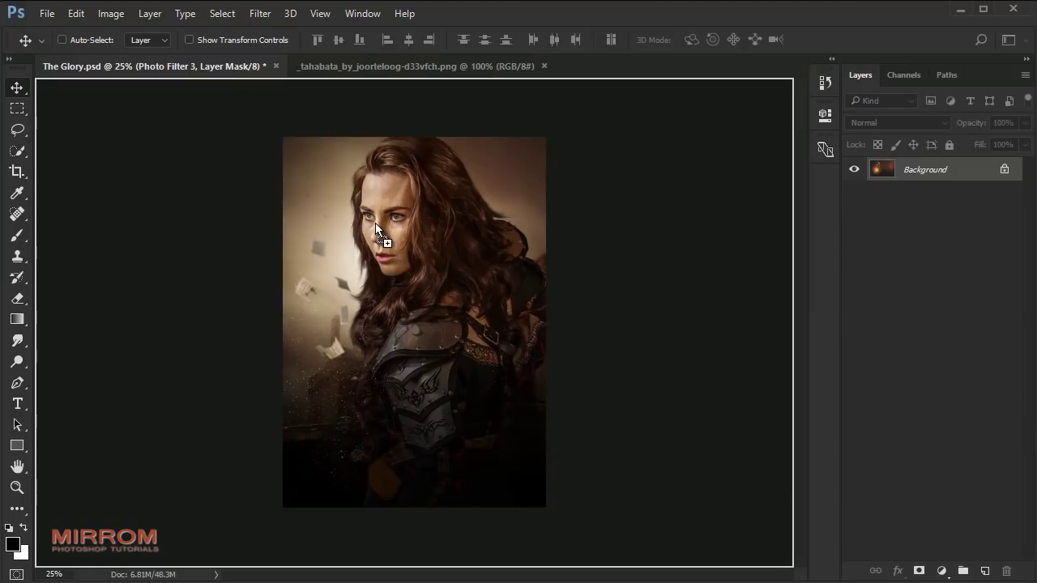
{"action": "left_click_drag", "start_coordinate": [509, 314], "coordinate": [382, 231]}
{"action": "left_click", "coordinate": [487, 65]}
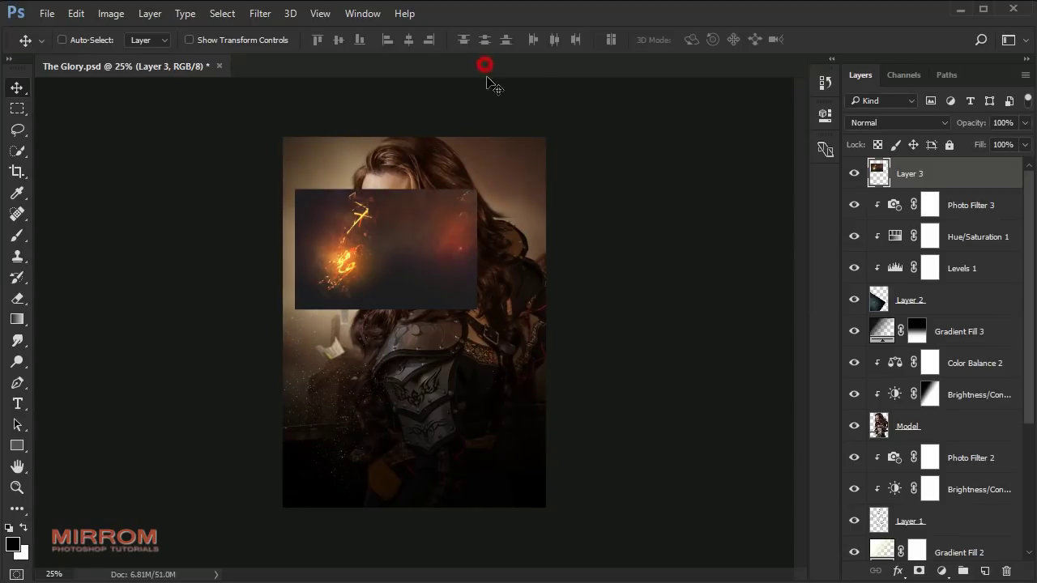
{"action": "left_click_drag", "start_coordinate": [405, 270], "coordinate": [405, 283]}
Flip the fire layer horizontally, enlarge it and move it to the poster's bottom
{"action": "key", "text": "ctrl+t"}
{"action": "right_click", "coordinate": [424, 277]}
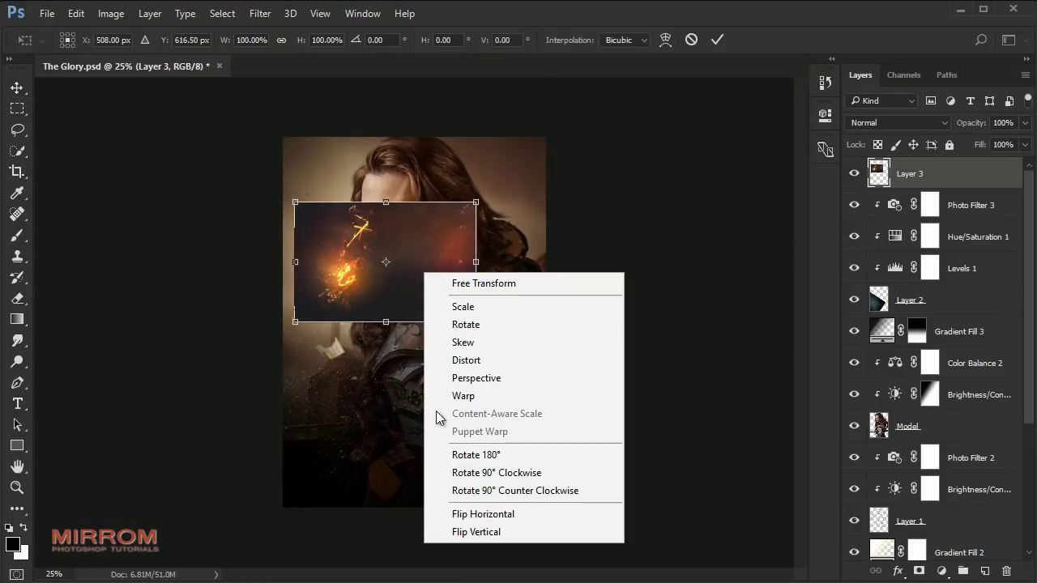
{"action": "left_click", "coordinate": [463, 511]}
{"action": "left_click_drag", "start_coordinate": [436, 280], "coordinate": [432, 324]}
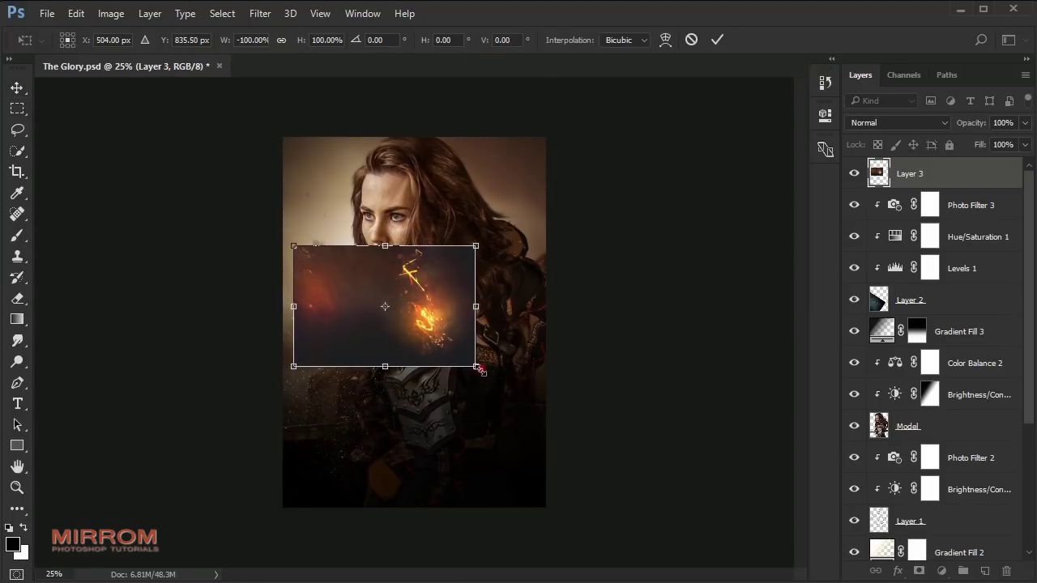
{"action": "left_click_drag", "start_coordinate": [475, 366], "coordinate": [556, 422]}
{"action": "left_click_drag", "start_coordinate": [292, 421], "coordinate": [273, 430]}
{"action": "left_click_drag", "start_coordinate": [463, 390], "coordinate": [475, 467]}
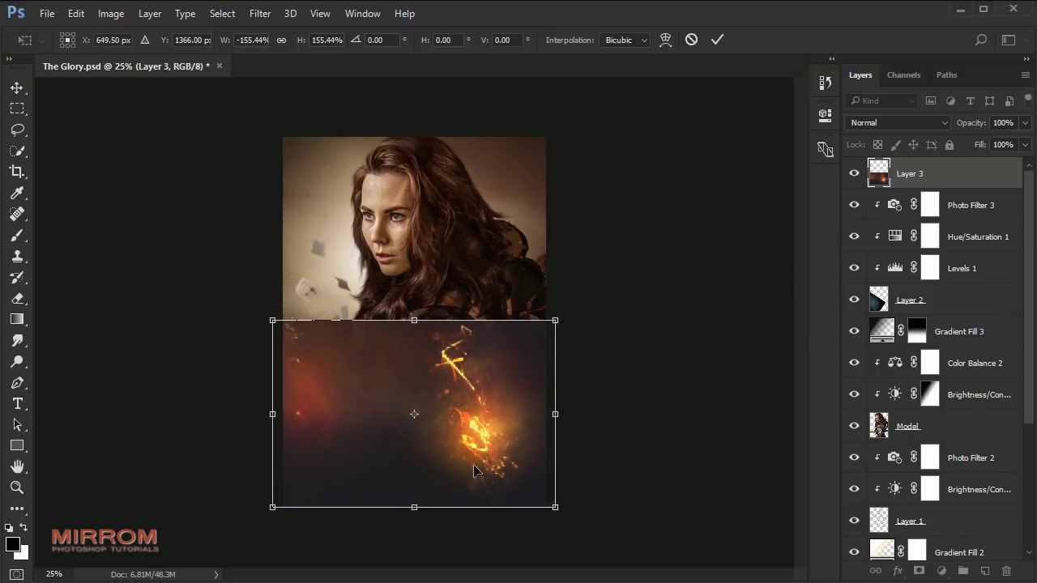
{"action": "key", "text": "Return"}
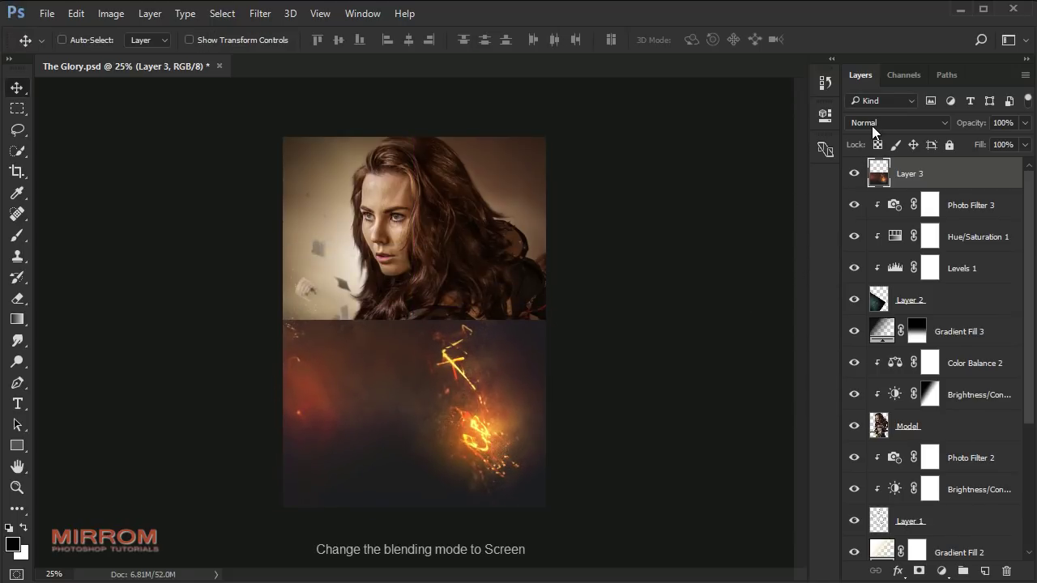
Set the fire layer to Screen, scale it to about 122% and tilt it -13.47°
{"action": "left_click", "coordinate": [878, 123]}
{"action": "left_click", "coordinate": [876, 234]}
{"action": "key", "text": "ctrl+t"}
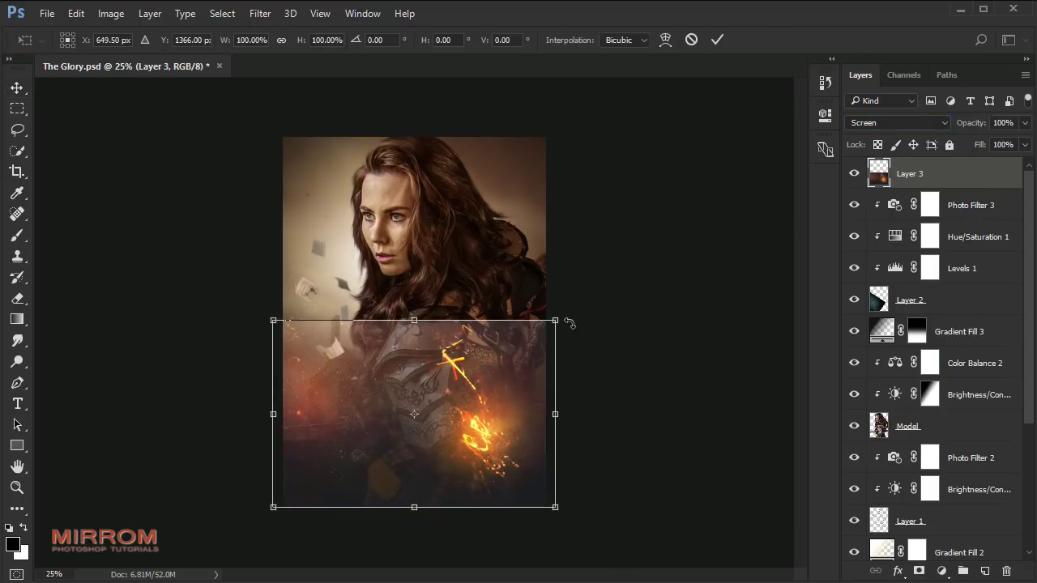
{"action": "left_click_drag", "start_coordinate": [564, 320], "coordinate": [597, 279]}
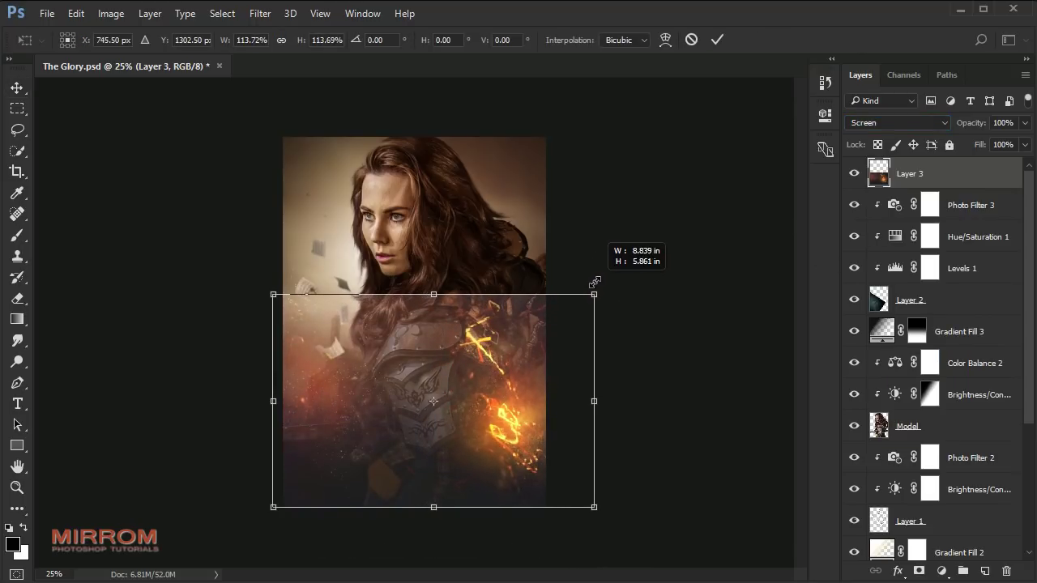
{"action": "left_click_drag", "start_coordinate": [435, 292], "coordinate": [435, 281]}
{"action": "mouse_move", "coordinate": [653, 300]}
{"action": "left_mouse_down"}
{"action": "mouse_move", "coordinate": [653, 285]}
{"action": "mouse_move", "coordinate": [689, 259]}
{"action": "left_mouse_up"}
{"action": "left_click_drag", "start_coordinate": [512, 305], "coordinate": [502, 323]}
{"action": "left_click_drag", "start_coordinate": [608, 483], "coordinate": [630, 492]}
{"action": "key", "text": "Return"}
{"action": "left_click_drag", "start_coordinate": [528, 399], "coordinate": [515, 395]}
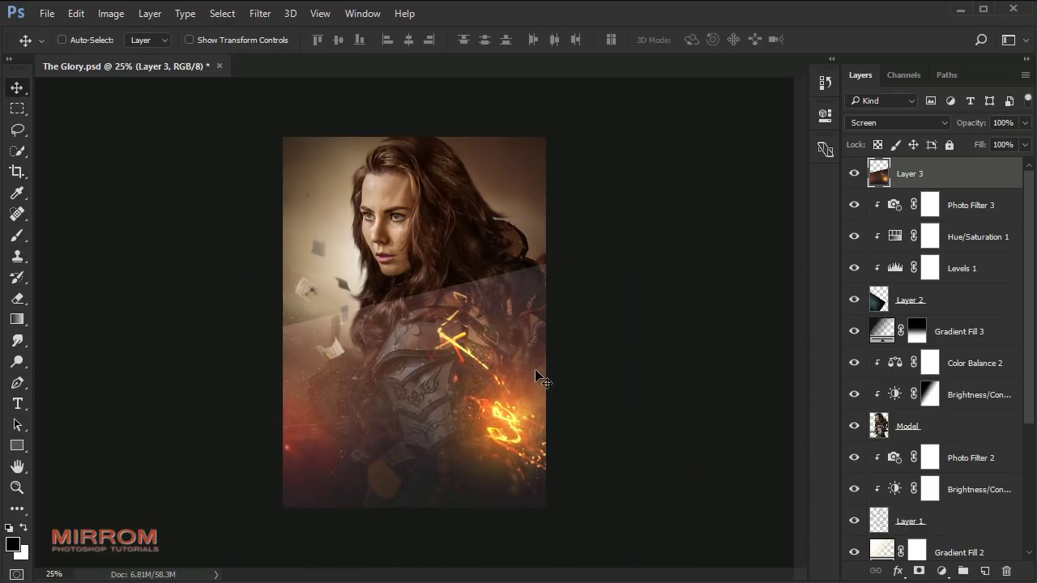
Clip a Levels 2 adjustment to fire Layer 3 with inputs 16, 0.94 and 255
{"action": "left_click", "coordinate": [941, 571]}
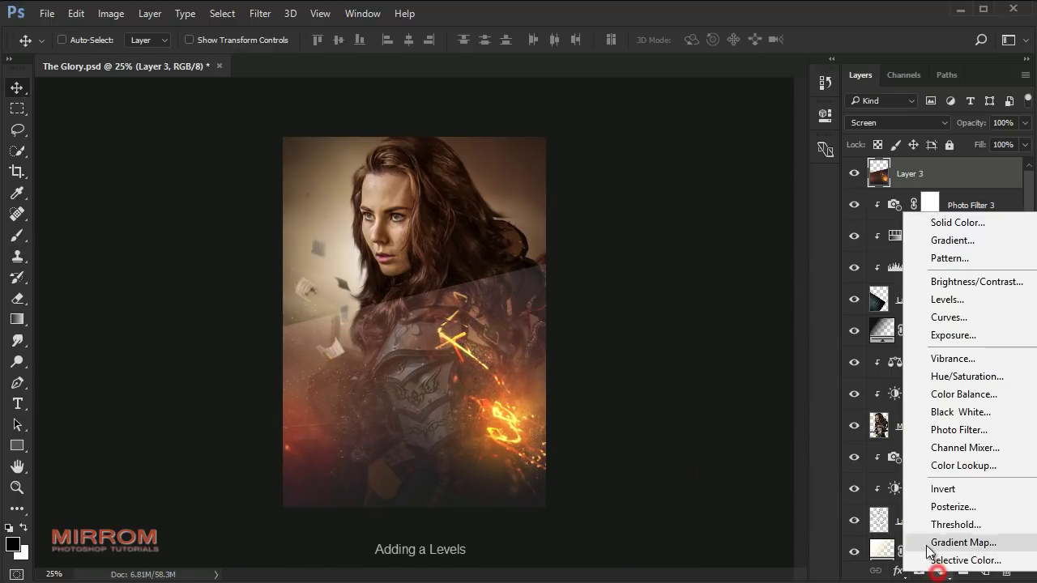
{"action": "left_click", "coordinate": [947, 301]}
{"action": "left_click", "coordinate": [683, 384]}
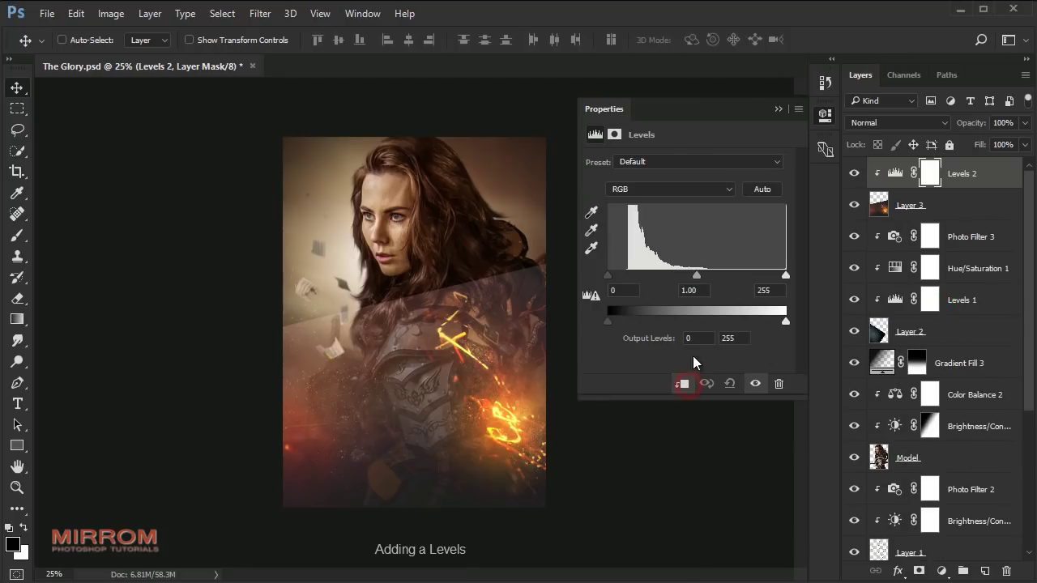
{"action": "left_click", "coordinate": [624, 289]}
{"action": "type", "text": "8"}
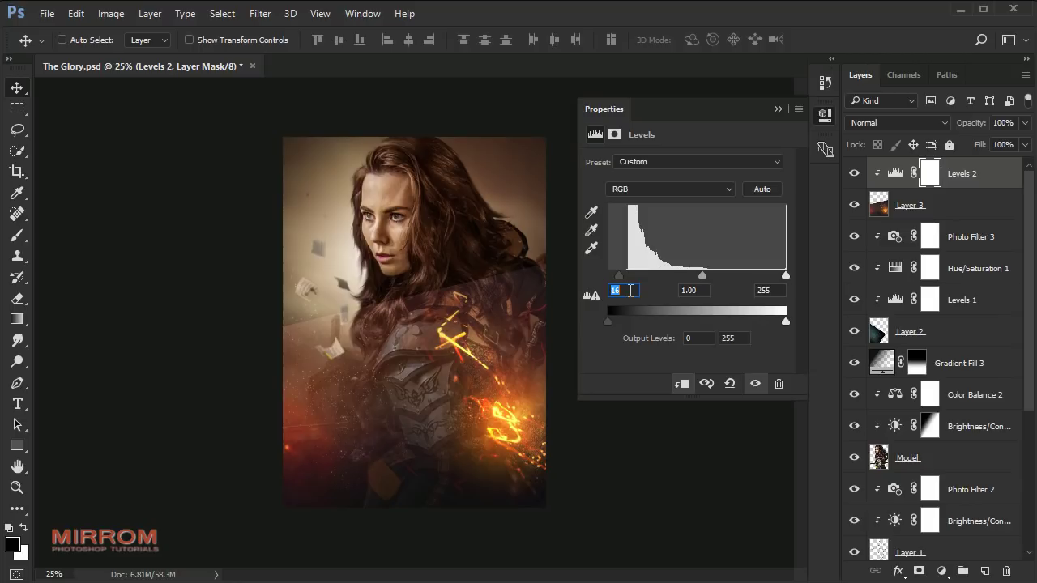
{"action": "left_click", "coordinate": [705, 289]}
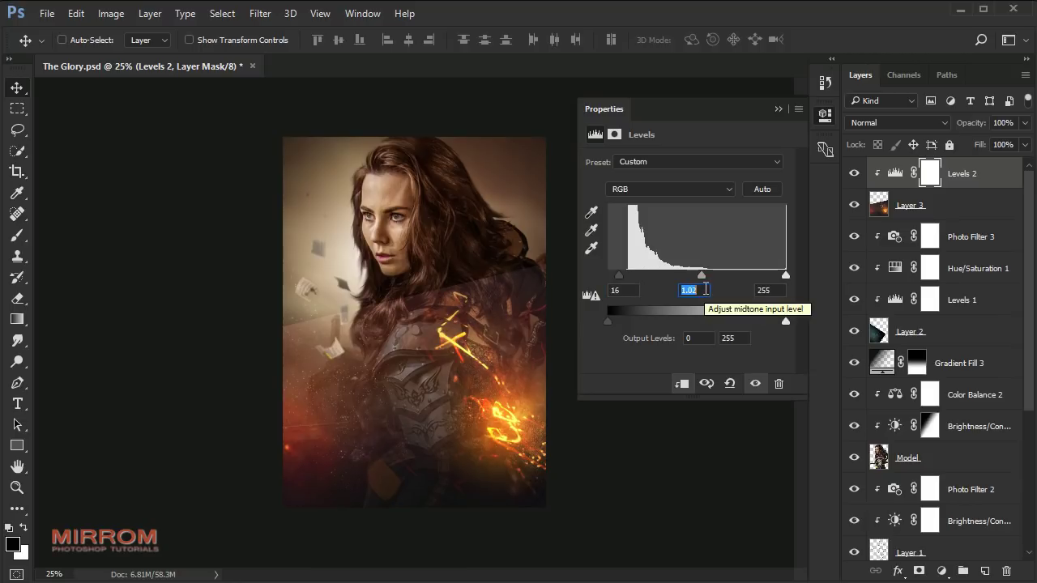
{"action": "left_click_drag", "start_coordinate": [701, 276], "coordinate": [706, 276]}
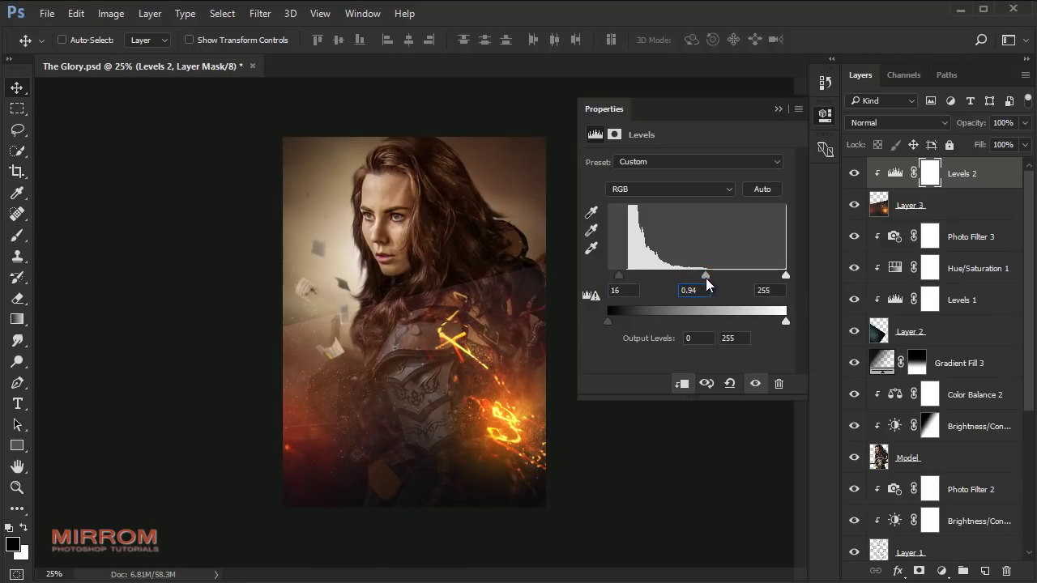
{"action": "left_click", "coordinate": [779, 108]}
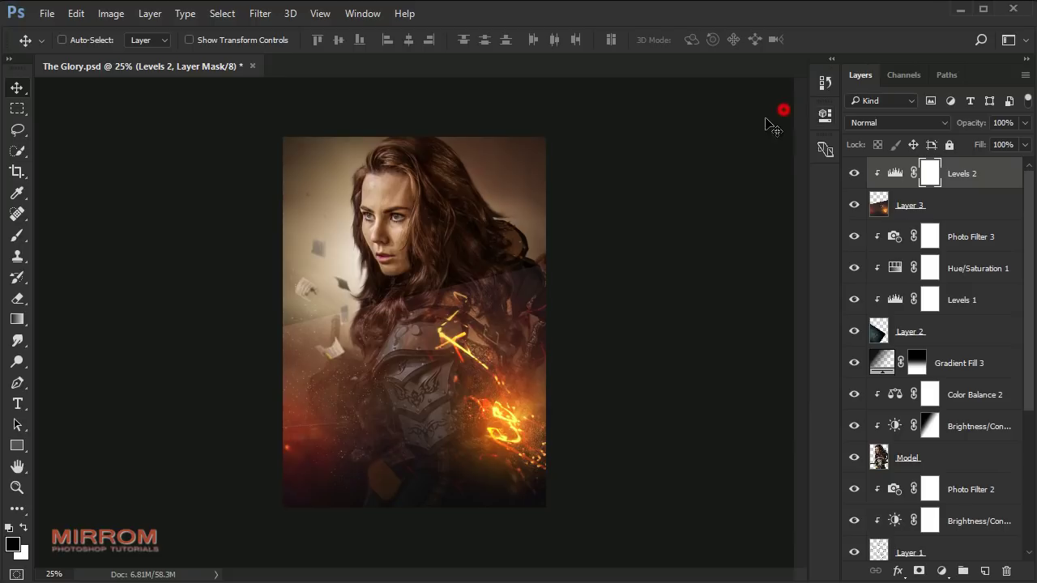
{"action": "left_click", "coordinate": [903, 210]}
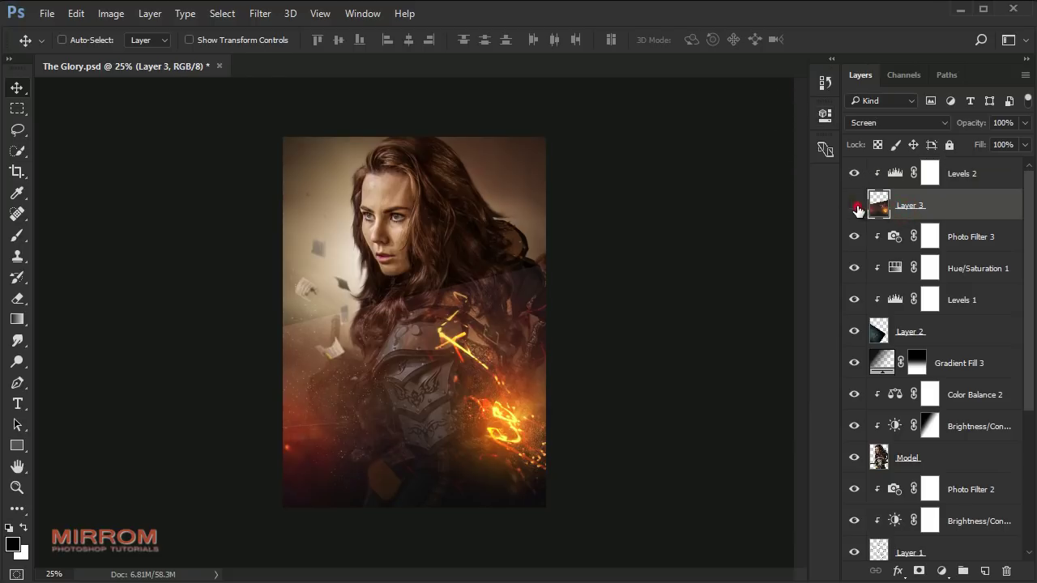
Mask Layer 3 with a chin-to-chest black-to-white gradient so the flames fade near the face
{"action": "left_click", "coordinate": [919, 571]}
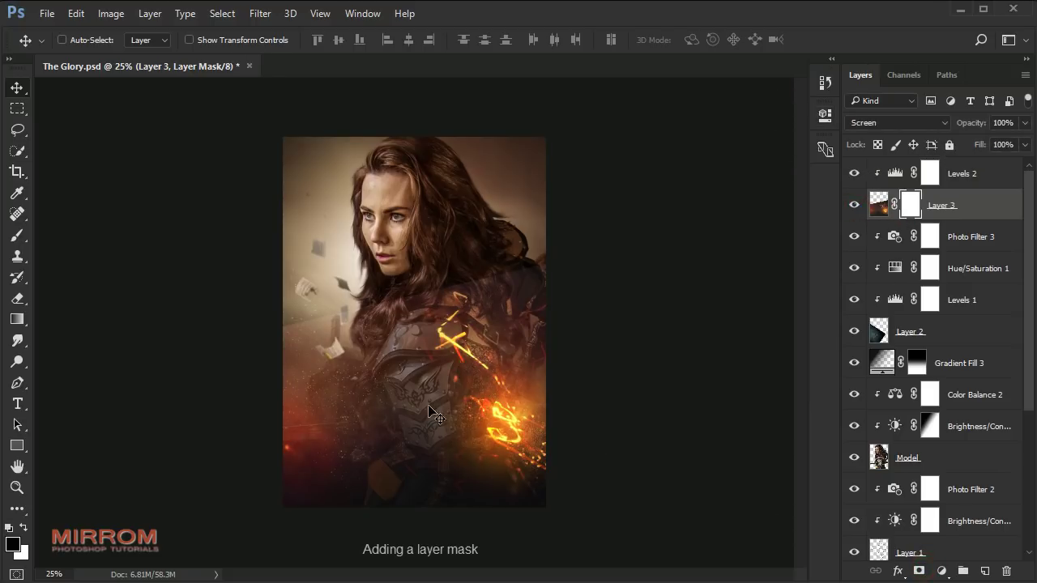
{"action": "left_click", "coordinate": [22, 321]}
{"action": "left_click", "coordinate": [62, 317]}
{"action": "left_click_drag", "start_coordinate": [375, 298], "coordinate": [395, 336]}
{"action": "left_click_drag", "start_coordinate": [371, 243], "coordinate": [414, 359]}
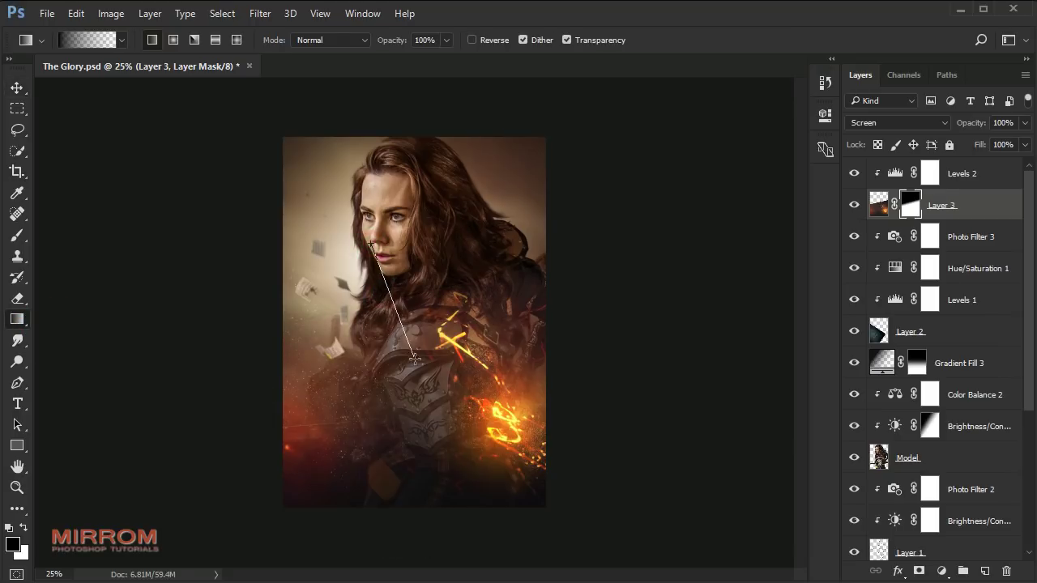
{"action": "left_click_drag", "start_coordinate": [371, 223], "coordinate": [418, 350]}
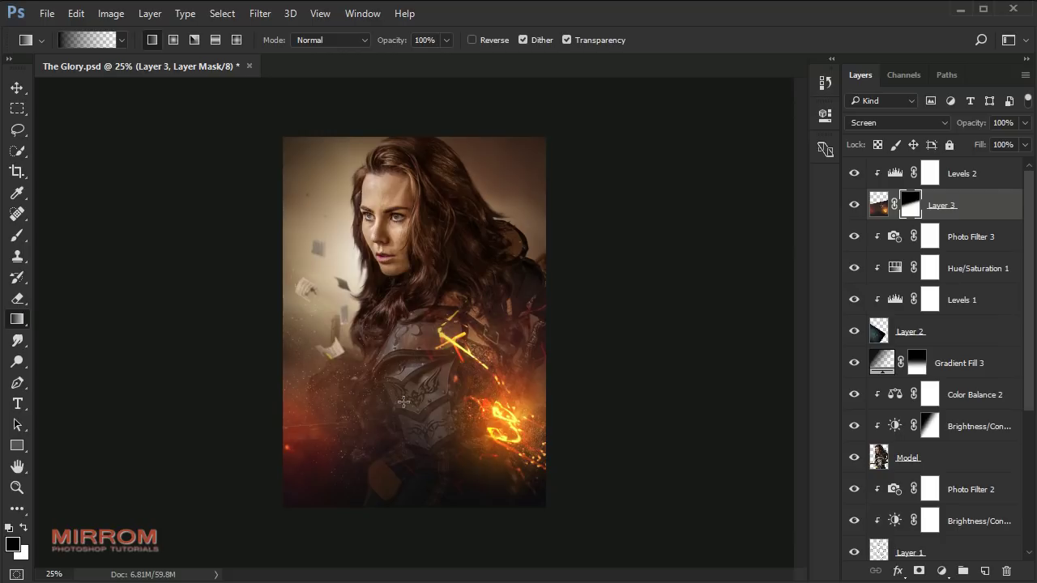
{"action": "key", "text": "v"}
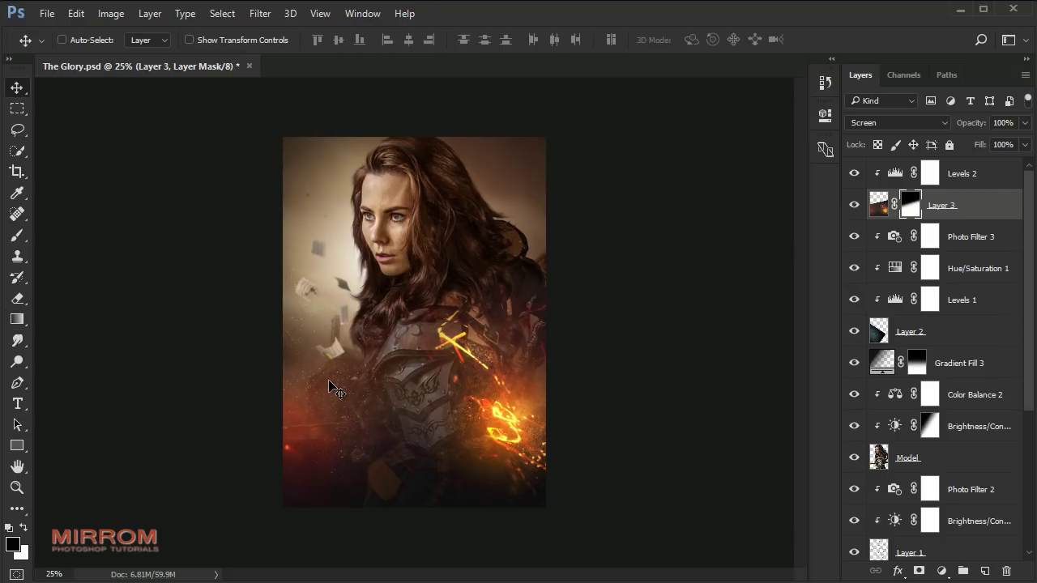
Add a Hue/Saturation 2 adjustment clipped to the fire layer at +10 saturation
{"action": "left_click", "coordinate": [856, 206]}
{"action": "left_click", "coordinate": [972, 179]}
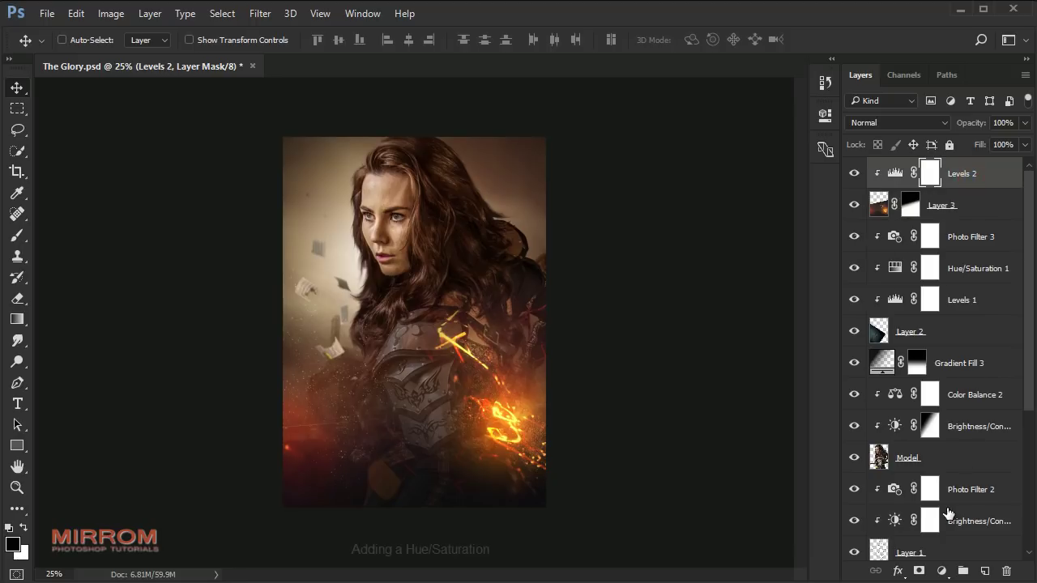
{"action": "left_click", "coordinate": [942, 571]}
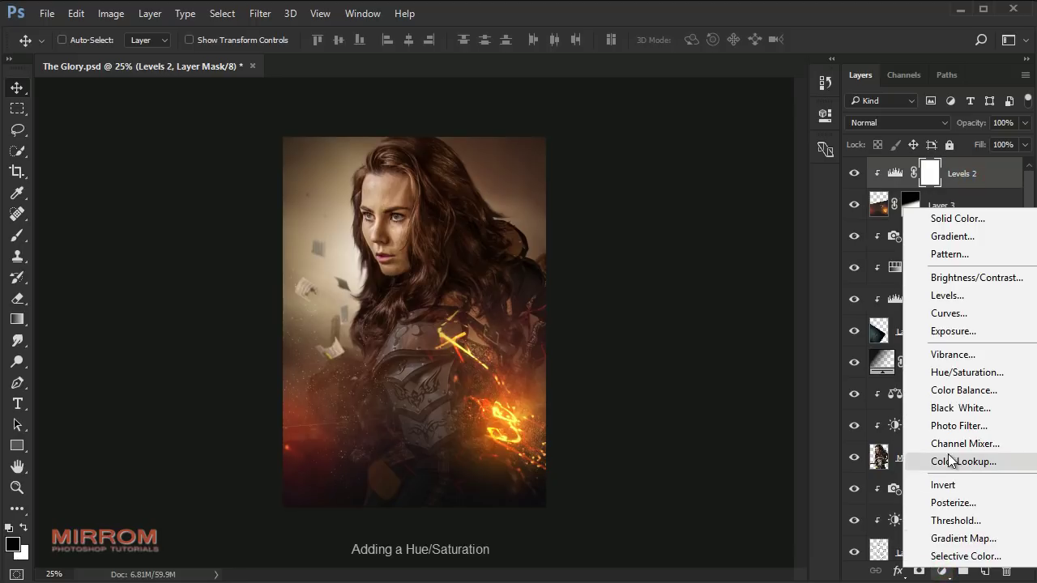
{"action": "left_click", "coordinate": [964, 373]}
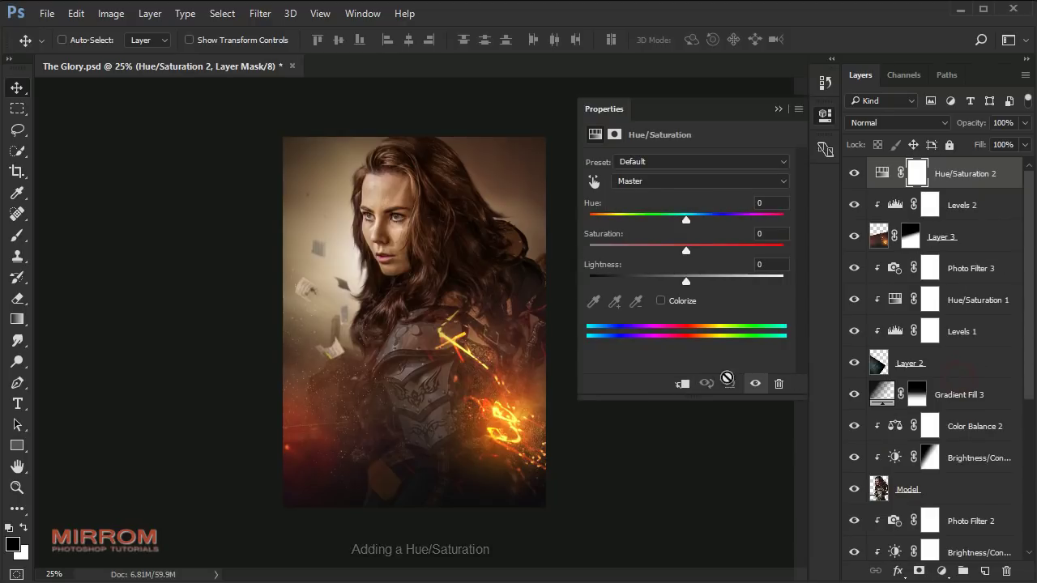
{"action": "left_click", "coordinate": [682, 385]}
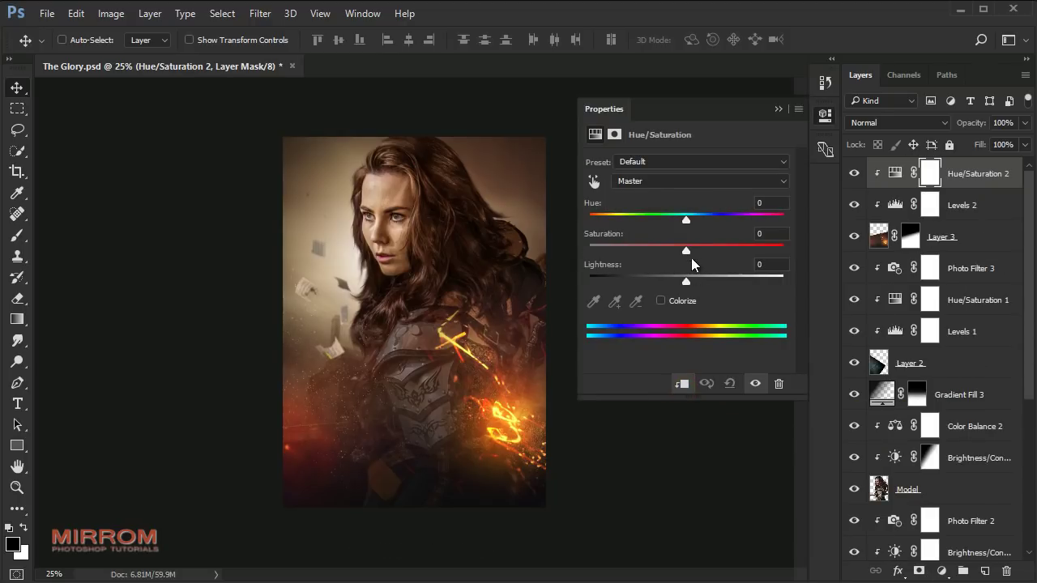
{"action": "left_click_drag", "start_coordinate": [693, 254], "coordinate": [693, 254]}
{"action": "left_click", "coordinate": [825, 115]}
{"action": "left_click", "coordinate": [854, 173]}
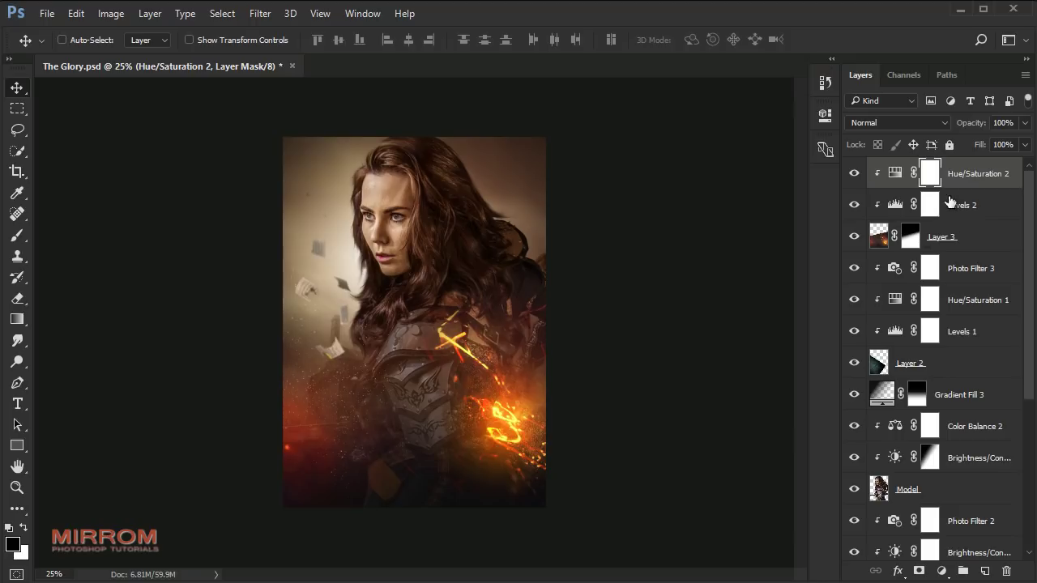
Stamp all visible layers into merged Layer 4 and run Nik Color Efex Pro 4 on it
{"action": "key", "text": "shift+ctrl+alt+e"}
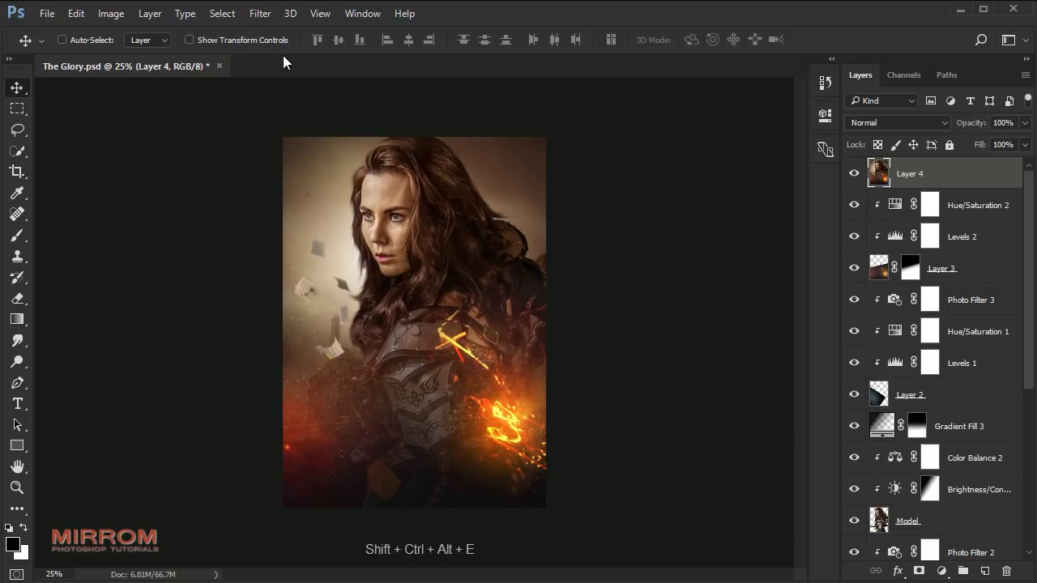
{"action": "left_click", "coordinate": [260, 13]}
{"action": "left_click", "coordinate": [299, 348]}
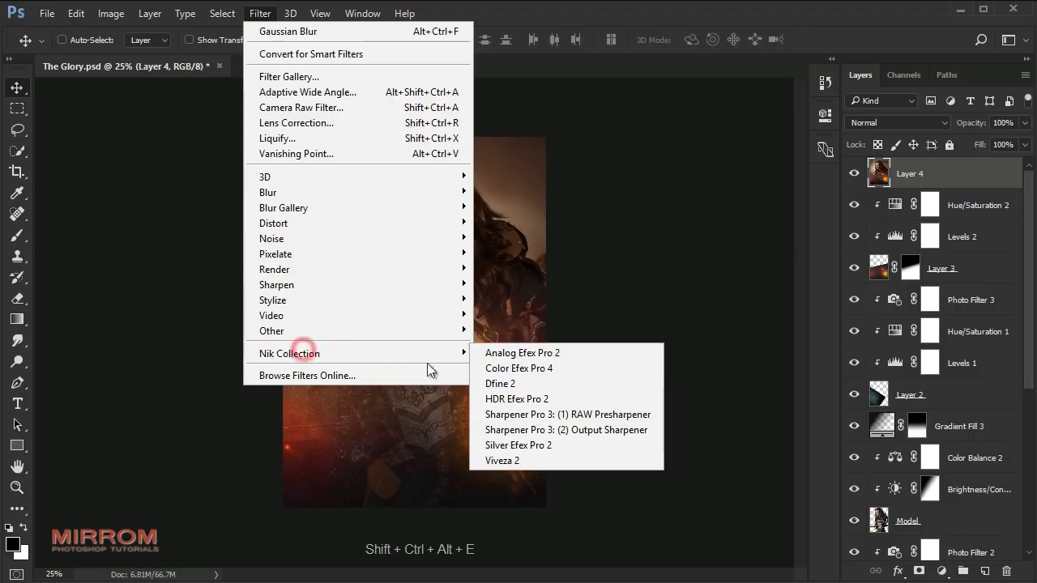
{"action": "left_click", "coordinate": [512, 373]}
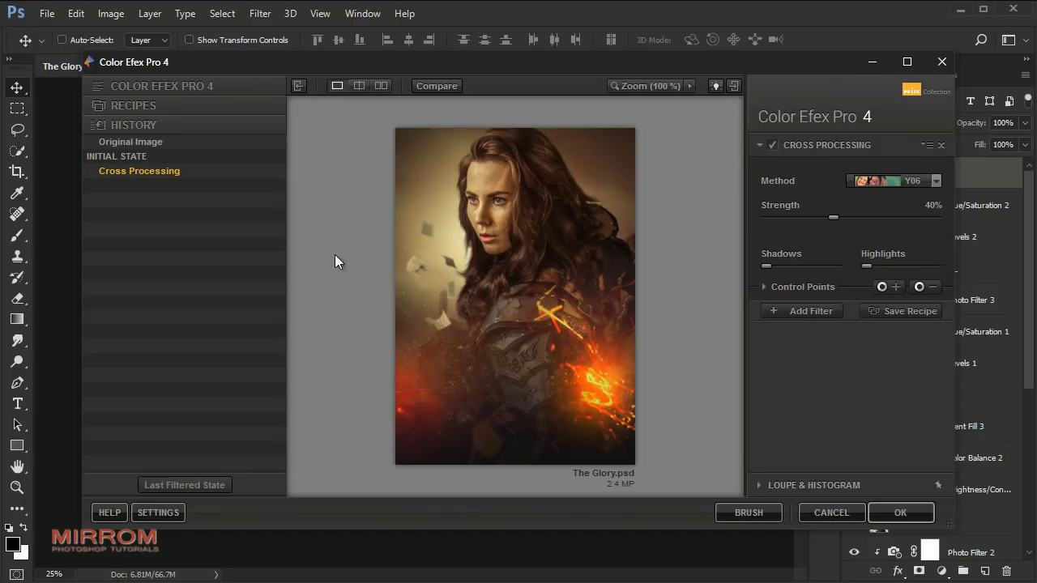
Apply the Cross Processing filter with method Y06 at 40% strength
{"action": "left_click", "coordinate": [205, 84]}
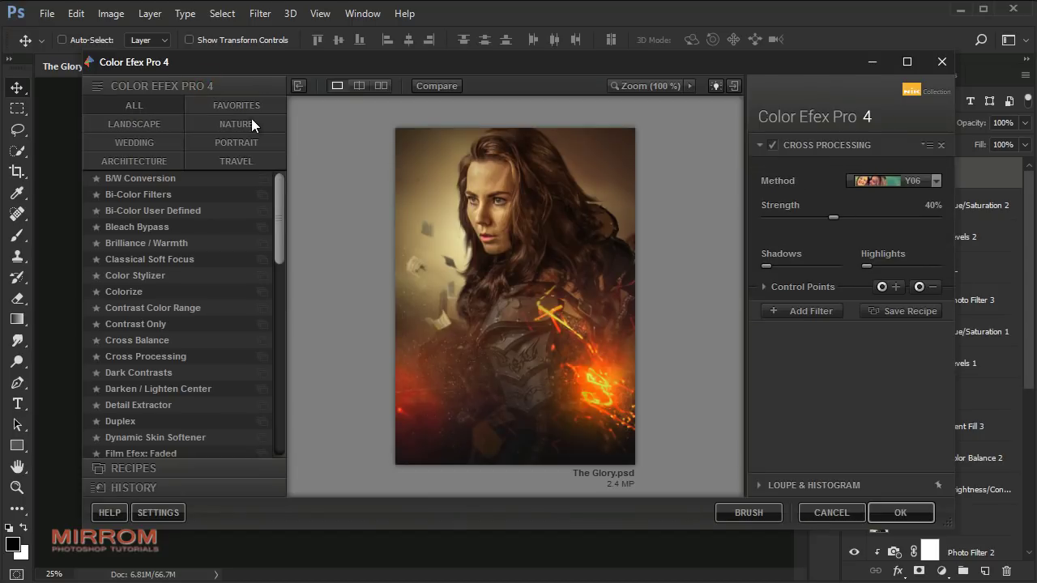
{"action": "left_click", "coordinate": [185, 355]}
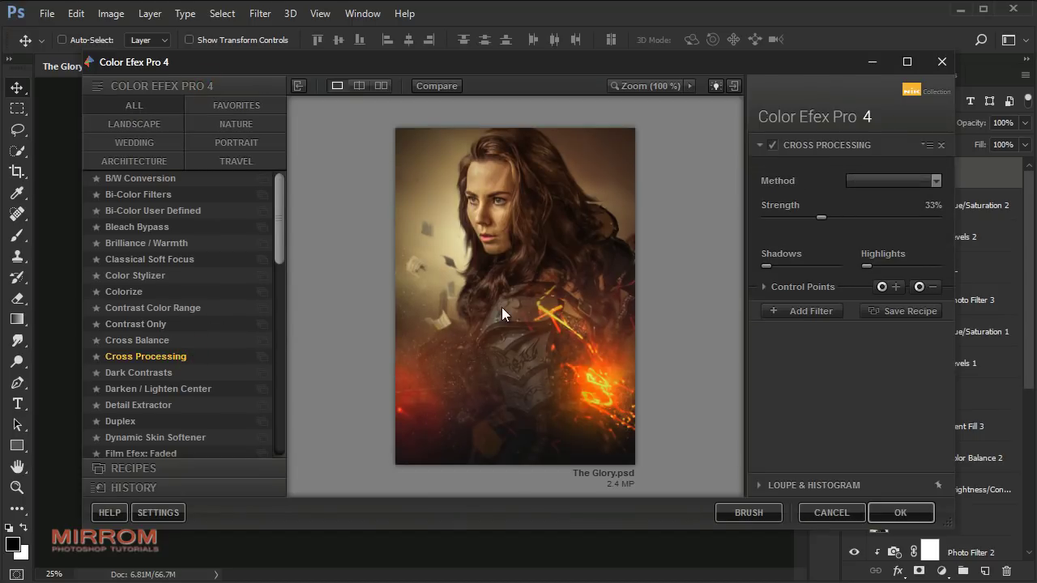
{"action": "left_click", "coordinate": [867, 182]}
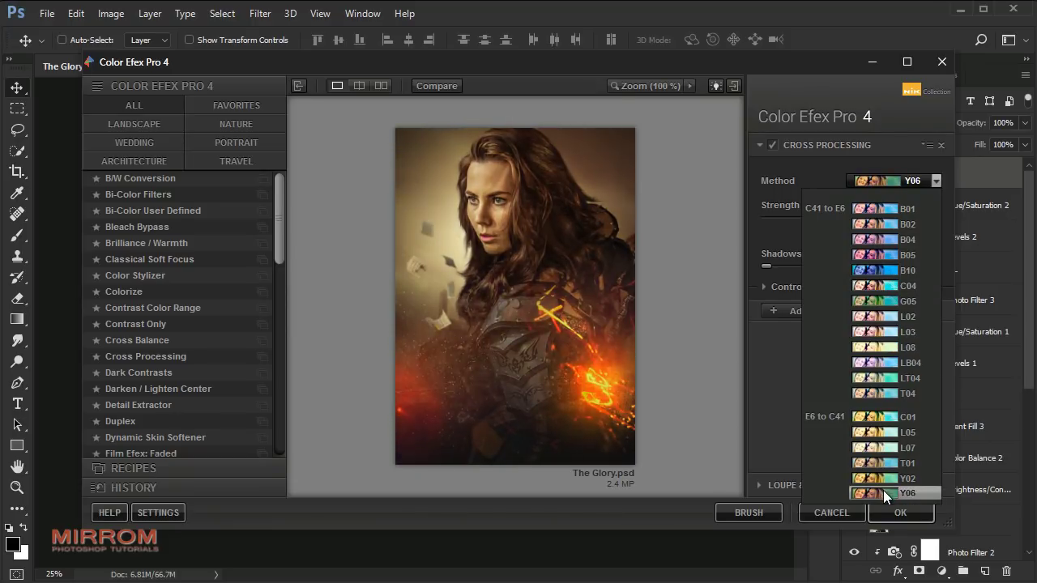
{"action": "left_click", "coordinate": [883, 493]}
{"action": "left_click", "coordinate": [821, 215]}
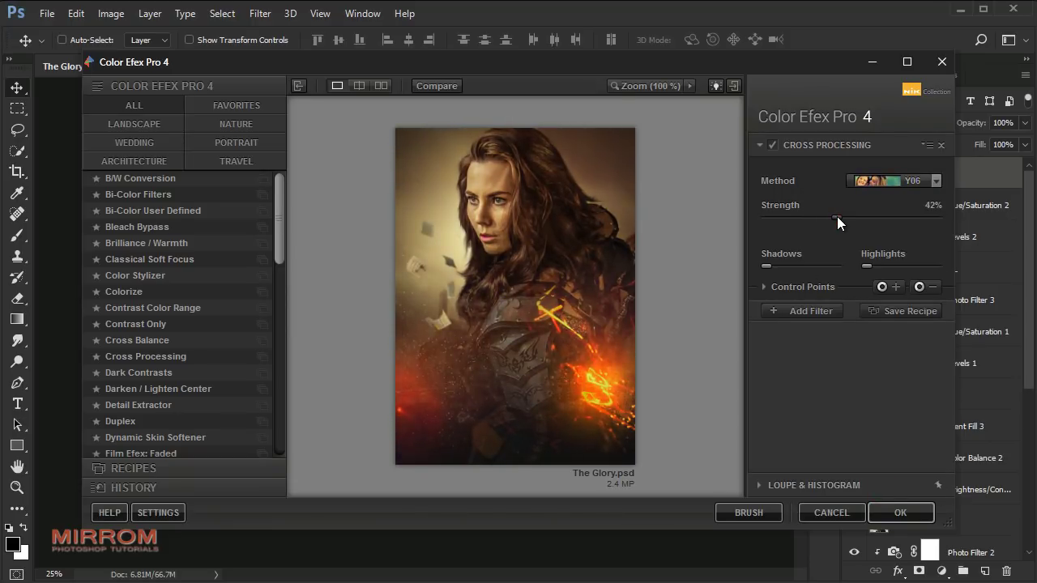
{"action": "left_click_drag", "start_coordinate": [835, 217], "coordinate": [835, 218]}
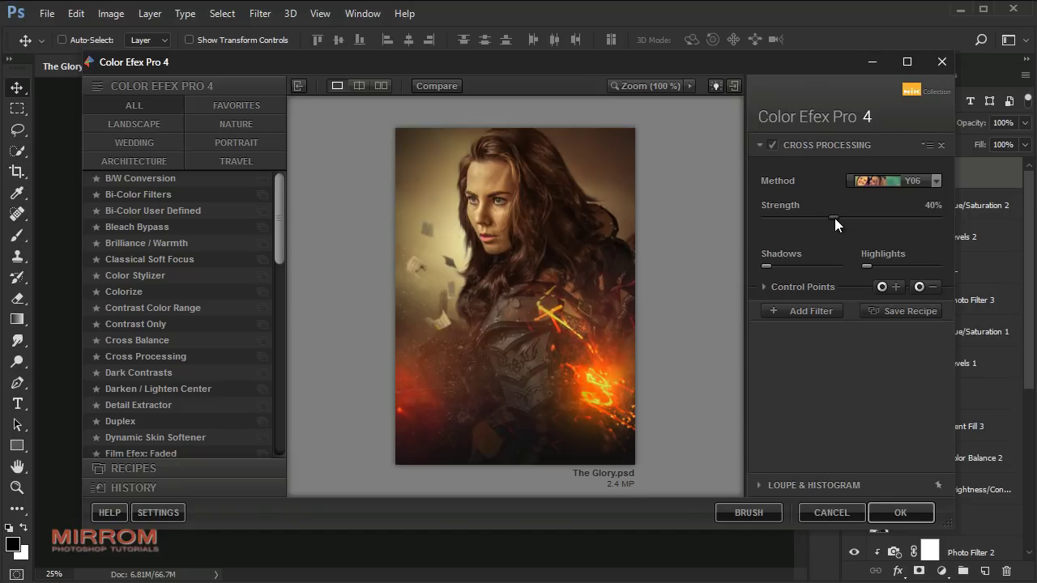
Stack Cross Balance, Daylight To Tungsten (1), at 42% strength, plus an empty third slot
{"action": "left_click", "coordinate": [805, 316]}
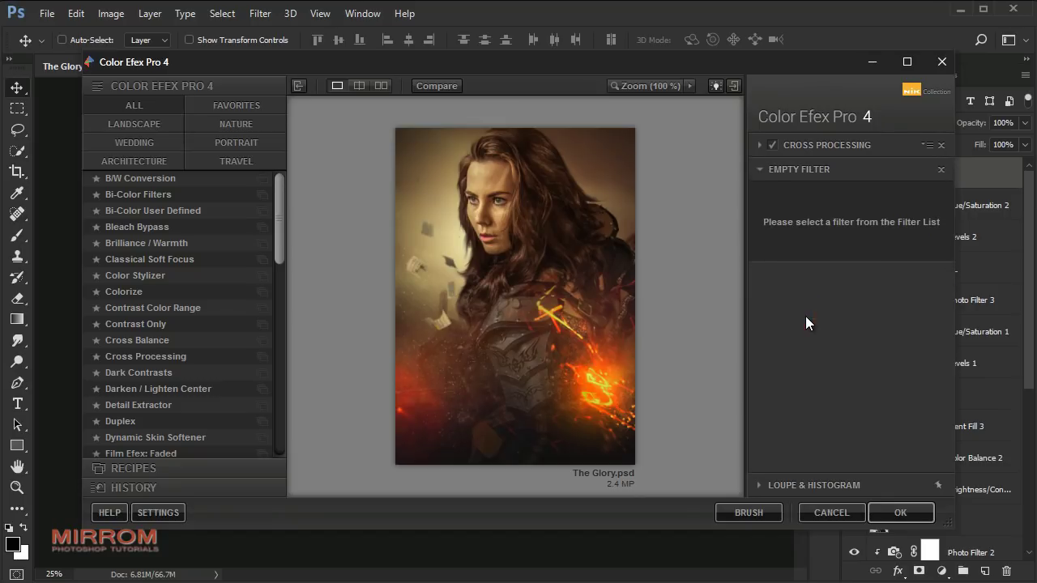
{"action": "left_click", "coordinate": [158, 341]}
{"action": "left_click", "coordinate": [858, 207]}
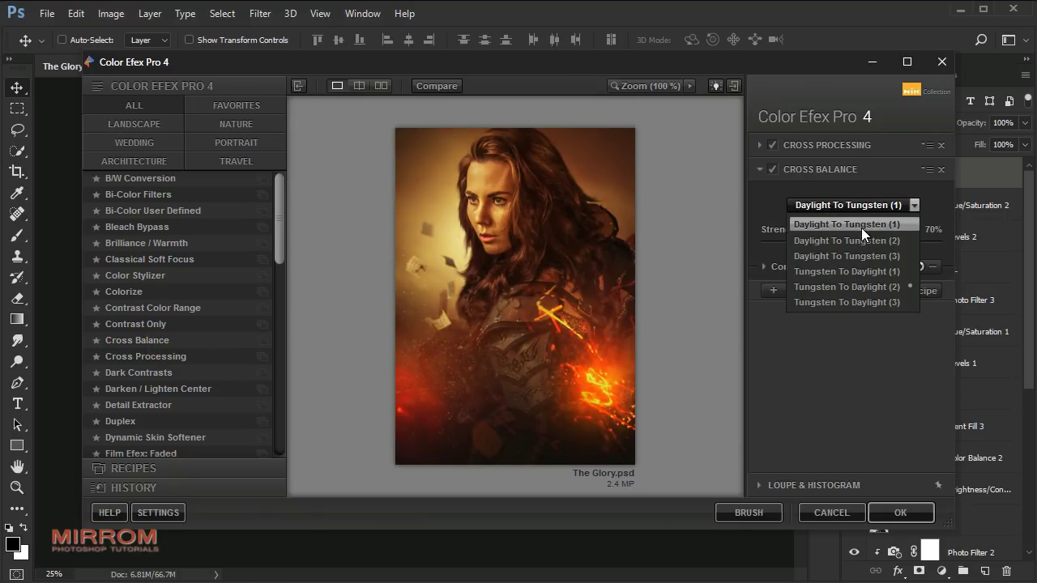
{"action": "left_click", "coordinate": [862, 228]}
{"action": "left_click_drag", "start_coordinate": [883, 242], "coordinate": [832, 243]}
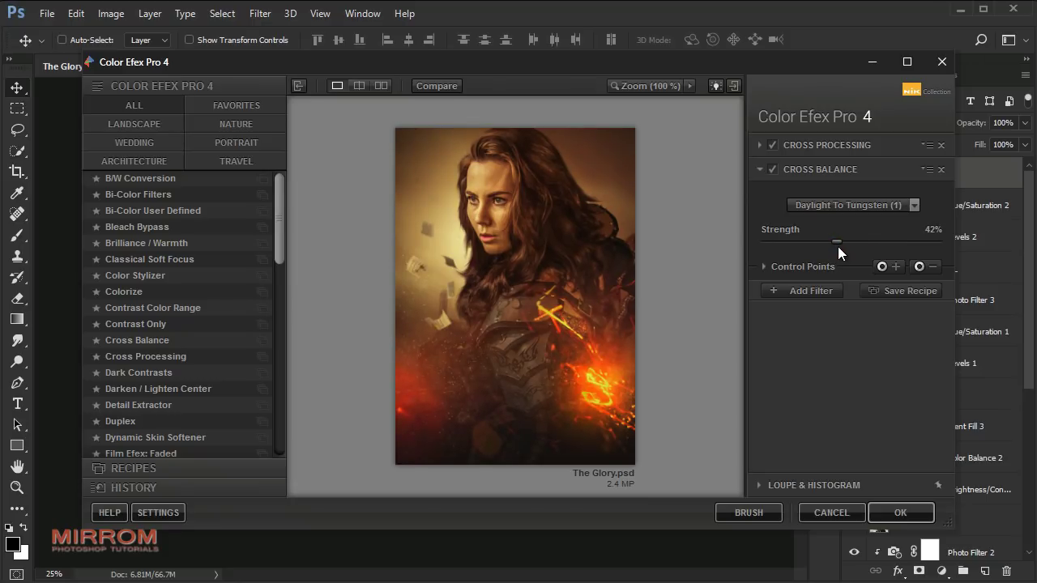
{"action": "left_click", "coordinate": [807, 290]}
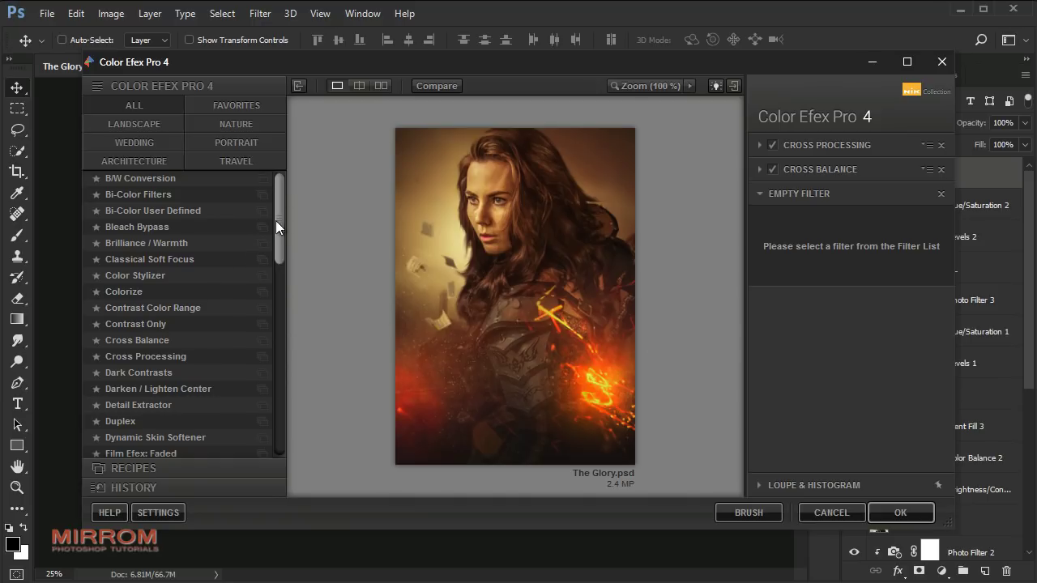
Add Glamour Glow at 33% glow and 29% warmth, compare it, and apply the grade
{"action": "left_click_drag", "start_coordinate": [278, 220], "coordinate": [282, 280]}
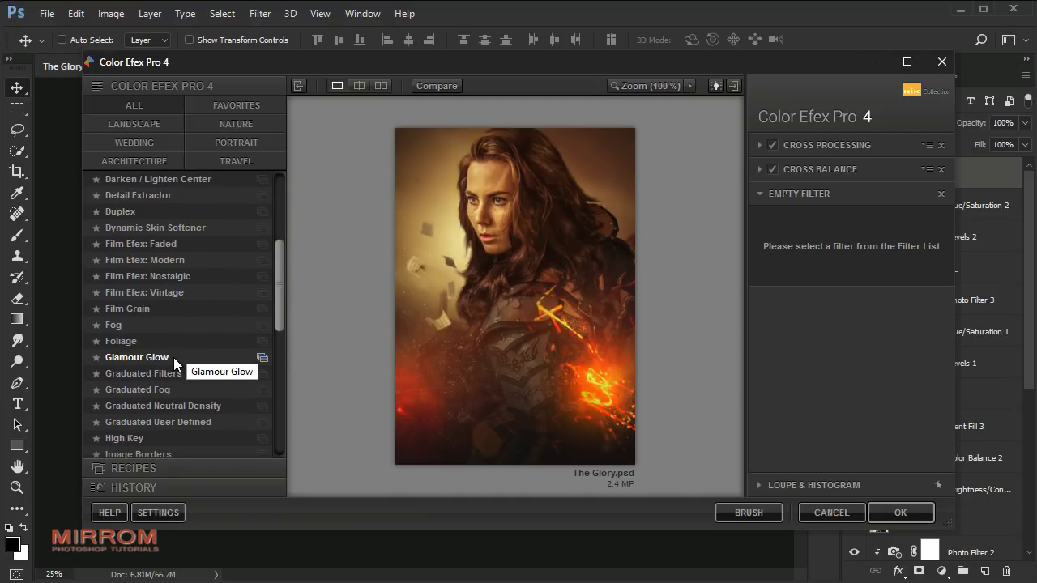
{"action": "left_click", "coordinate": [174, 357]}
{"action": "mouse_move", "coordinate": [812, 235]}
{"action": "left_mouse_down"}
{"action": "mouse_move", "coordinate": [810, 267]}
{"action": "mouse_move", "coordinate": [770, 273]}
{"action": "mouse_move", "coordinate": [854, 276]}
{"action": "mouse_move", "coordinate": [874, 291]}
{"action": "left_mouse_up"}
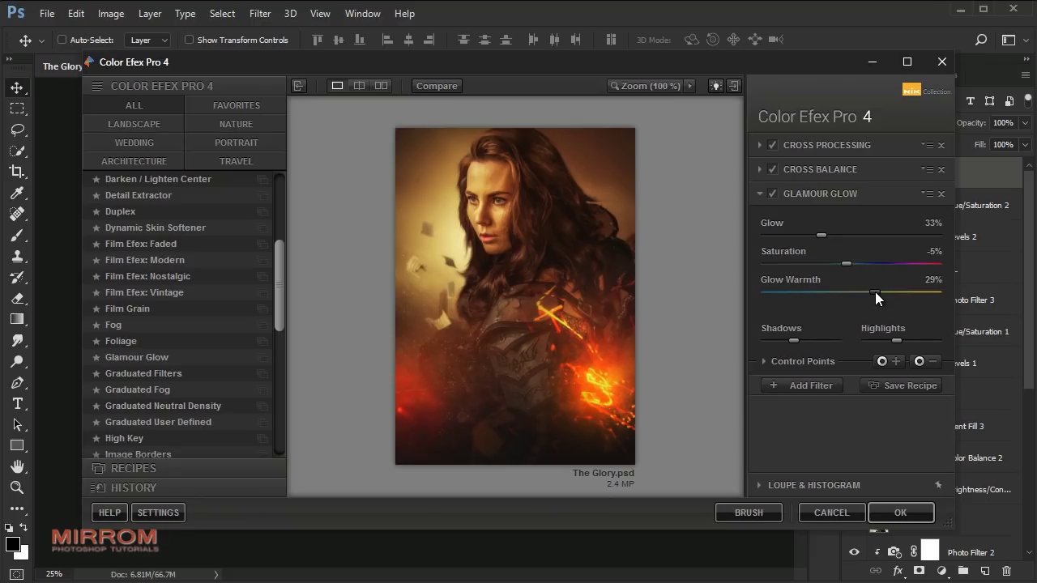
{"action": "left_click", "coordinate": [774, 199]}
{"action": "left_click", "coordinate": [896, 513]}
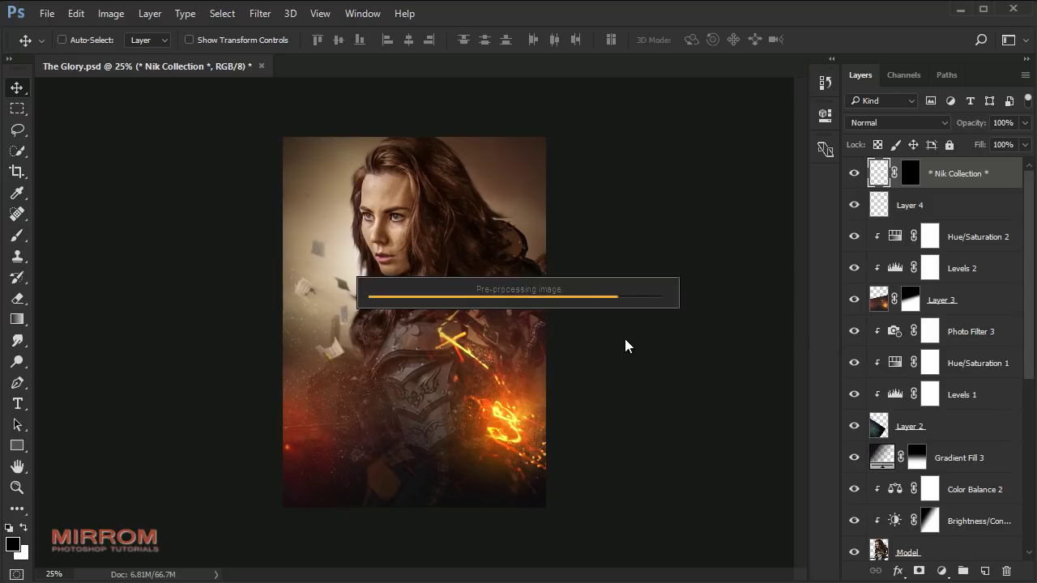
Zoom in to inspect the Color Efex grade on the face and armor, then fit the poster on screen
{"action": "left_click", "coordinate": [370, 173], "text": "ctrl"}
{"action": "left_click", "coordinate": [375, 180], "text": "ctrl"}
{"action": "left_click", "coordinate": [378, 159], "text": "ctrl"}
{"action": "left_click_drag", "start_coordinate": [801, 243], "coordinate": [819, 386]}
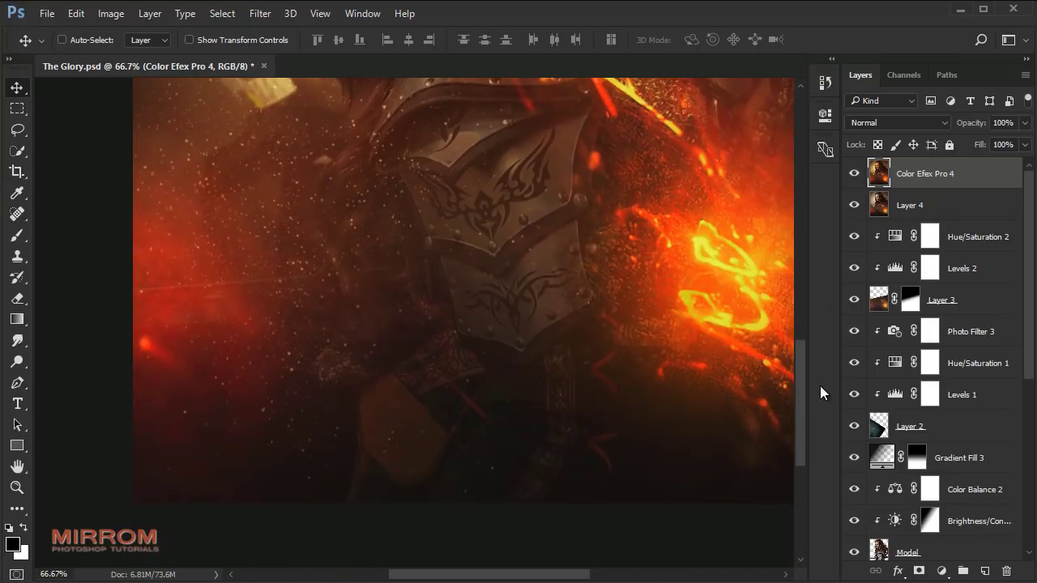
{"action": "key", "text": "ctrl+minus"}
{"action": "key", "text": "ctrl+0"}
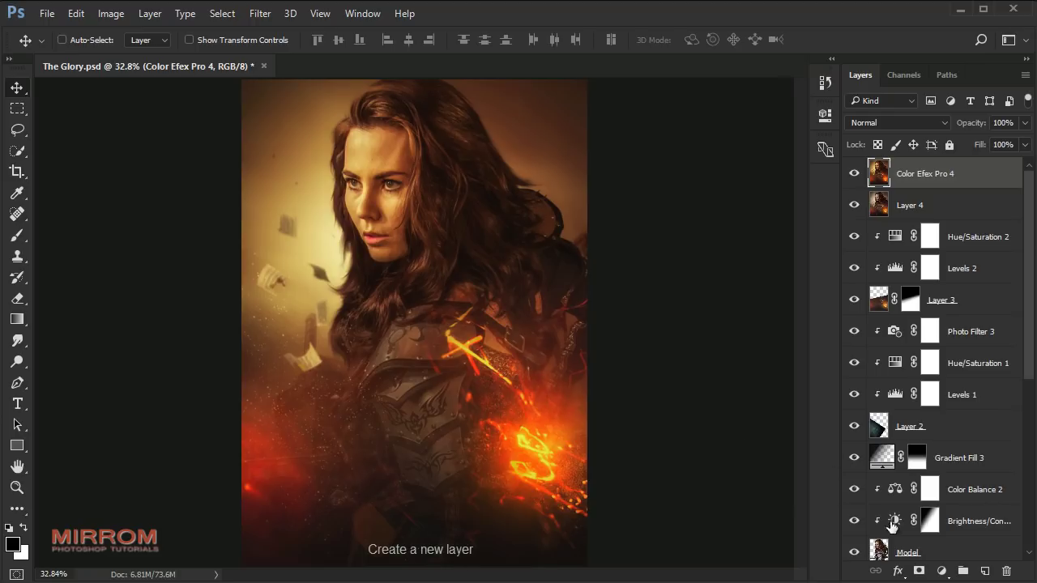
Paint a 500 px soft white dab on a new layer, move it up, and set it to Overlay
{"action": "left_click", "coordinate": [985, 571]}
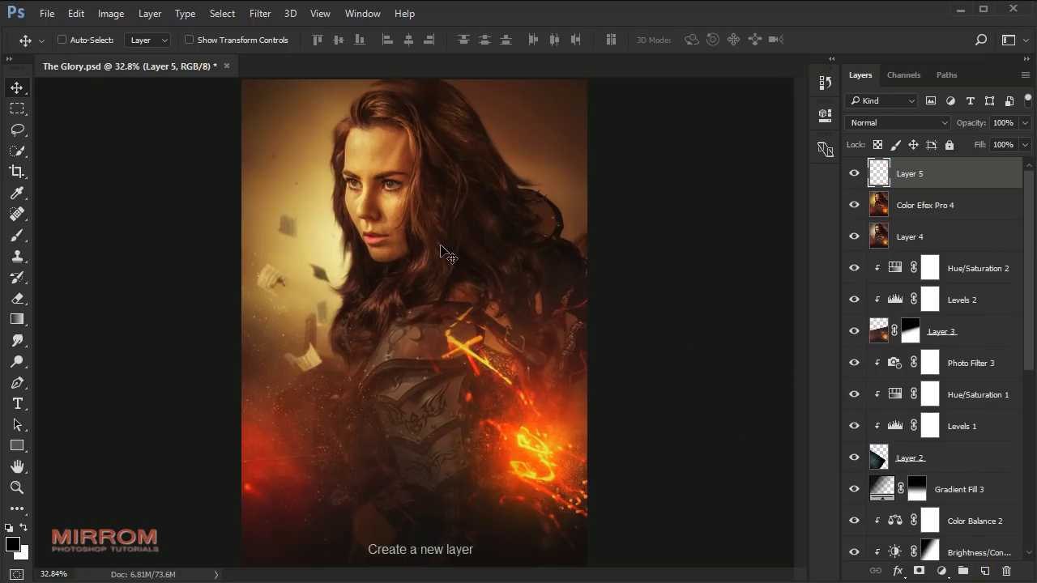
{"action": "key", "text": "b"}
{"action": "left_click", "coordinate": [25, 528]}
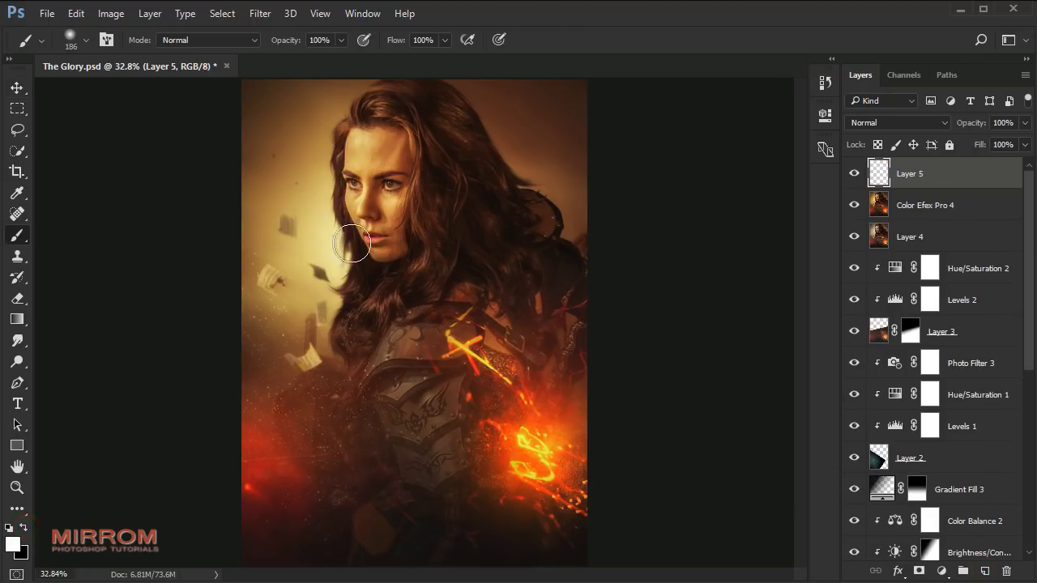
{"action": "key", "text": "bracketright"}
{"action": "key", "text": "bracketright"}
{"action": "key", "text": "bracketright"}
{"action": "left_click", "coordinate": [446, 275]}
{"action": "key", "text": "v"}
{"action": "mouse_move", "coordinate": [459, 276]}
{"action": "left_mouse_down"}
{"action": "mouse_move", "coordinate": [347, 208]}
{"action": "mouse_move", "coordinate": [350, 220]}
{"action": "left_mouse_up"}
{"action": "left_click", "coordinate": [871, 122]}
{"action": "left_click", "coordinate": [861, 282]}
Scale and reposition the white glow over the woman's face and head
{"action": "key", "text": "ctrl+t"}
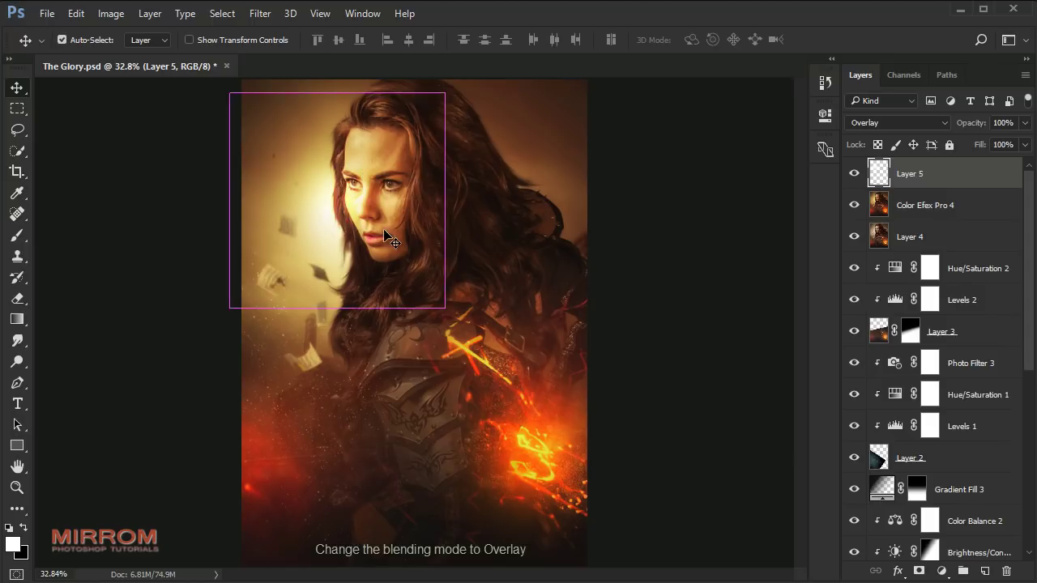
{"action": "left_click_drag", "start_coordinate": [230, 307], "coordinate": [224, 308]}
{"action": "left_click_drag", "start_coordinate": [334, 308], "coordinate": [334, 343]}
{"action": "left_click_drag", "start_coordinate": [335, 94], "coordinate": [335, 80]}
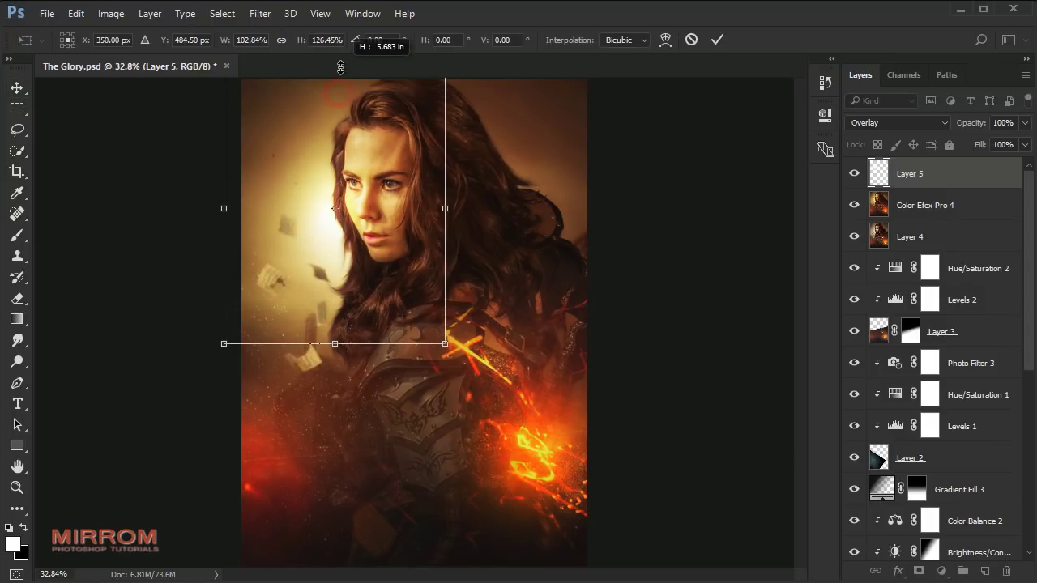
{"action": "left_click_drag", "start_coordinate": [441, 208], "coordinate": [434, 208]}
{"action": "left_click_drag", "start_coordinate": [224, 213], "coordinate": [227, 212]}
{"action": "left_click_drag", "start_coordinate": [350, 242], "coordinate": [350, 219]}
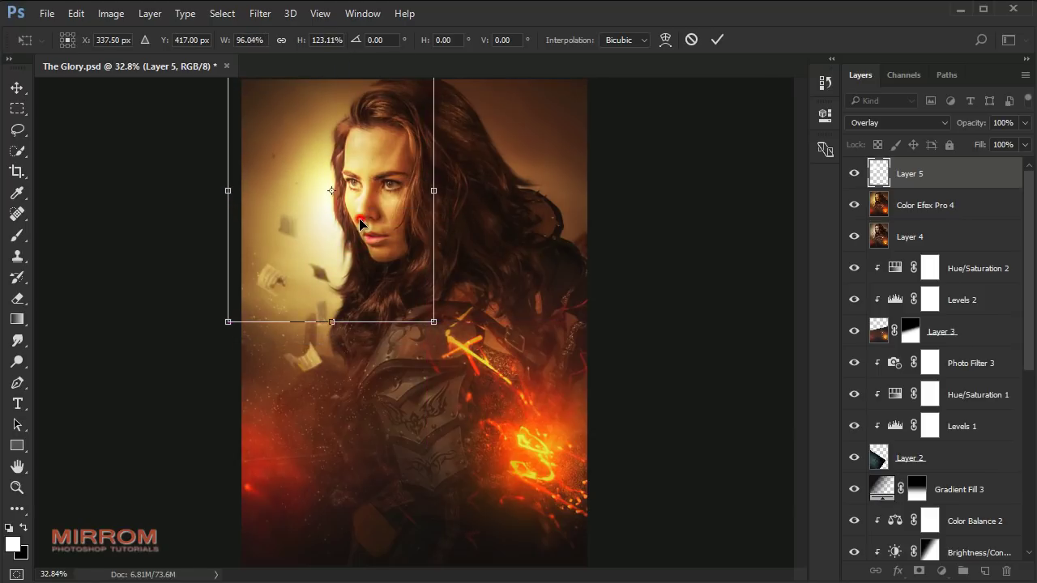
{"action": "left_click", "coordinate": [717, 39]}
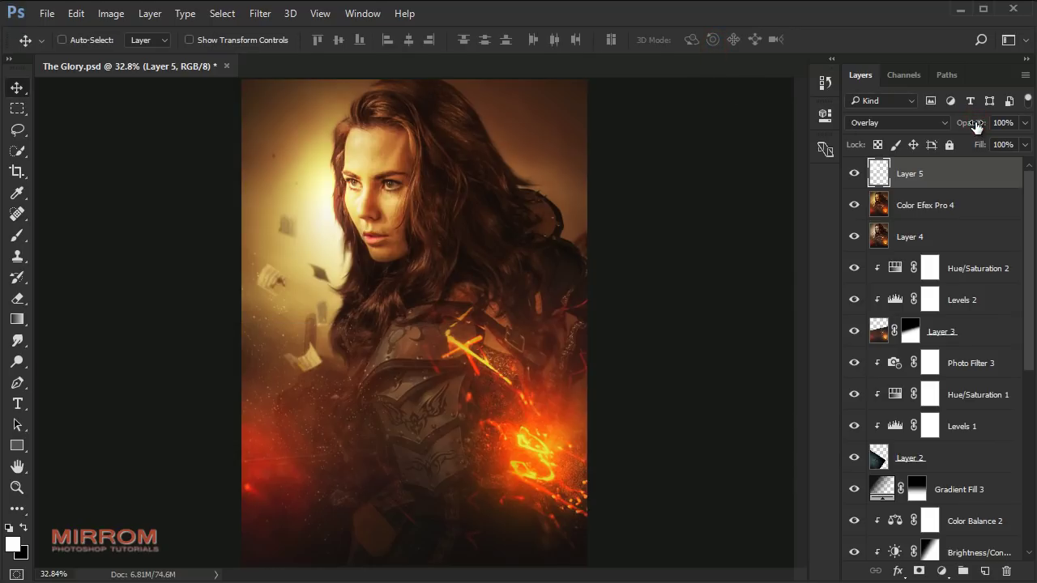
Set the glow layer's opacity to 69%
{"action": "left_click_drag", "start_coordinate": [978, 123], "coordinate": [966, 123]}
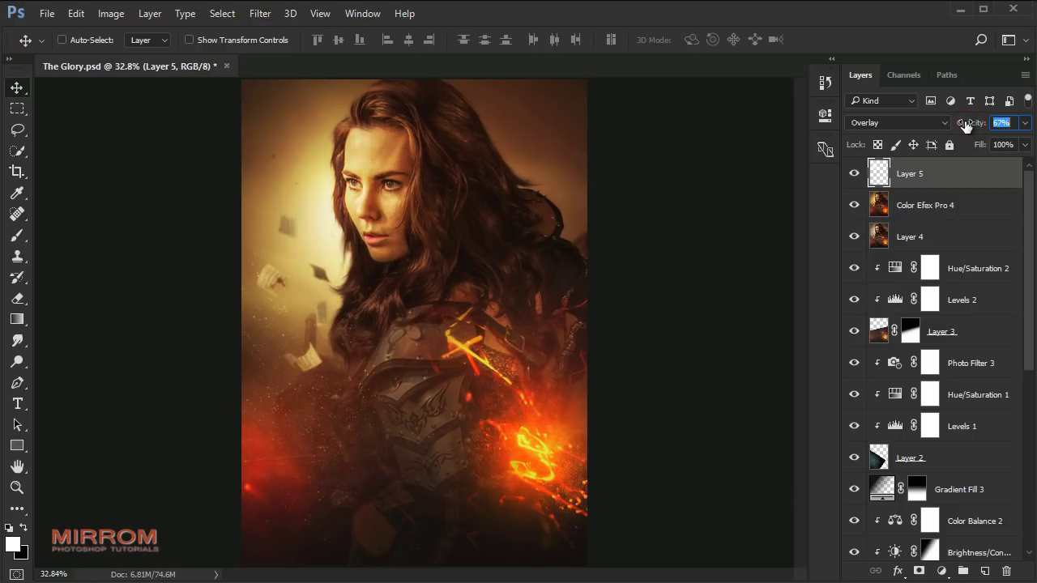
{"action": "type", "text": "69"}
{"action": "left_click", "coordinate": [983, 169]}
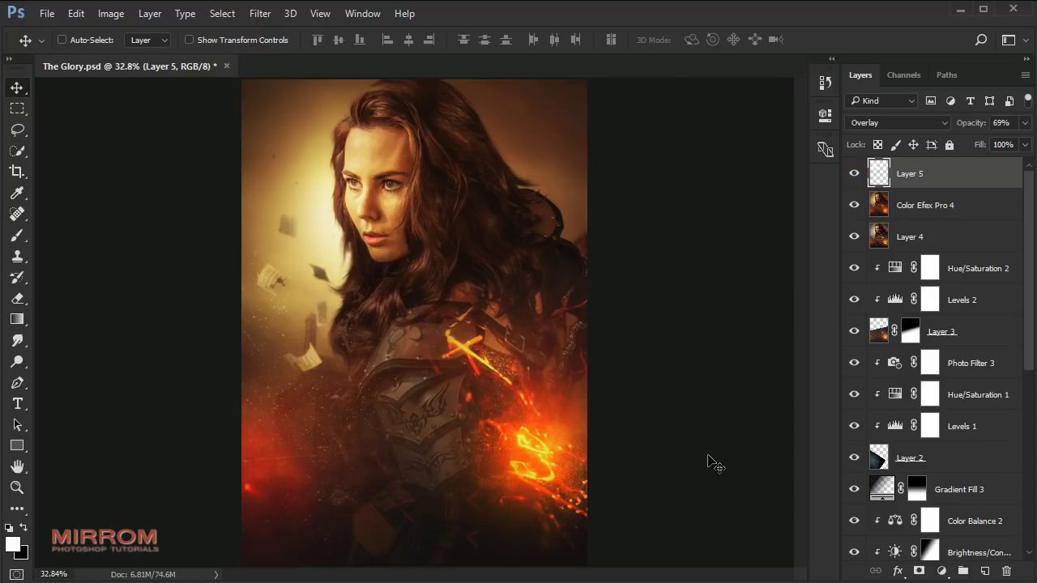
Add a Color Lookup adjustment layer using the DropBlues.3DL LUT, checking it before and after
{"action": "left_click", "coordinate": [940, 572]}
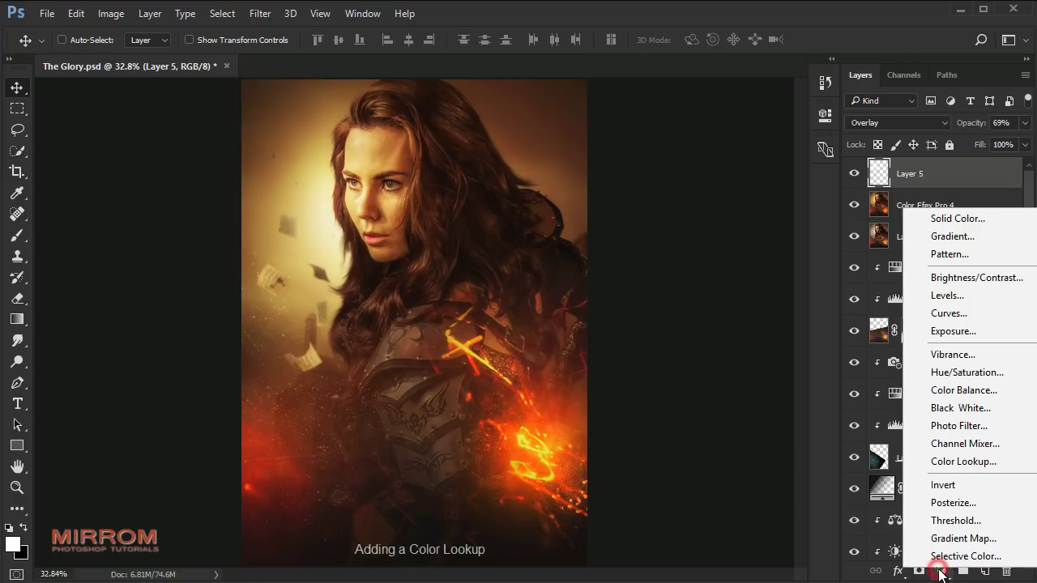
{"action": "left_click", "coordinate": [964, 462]}
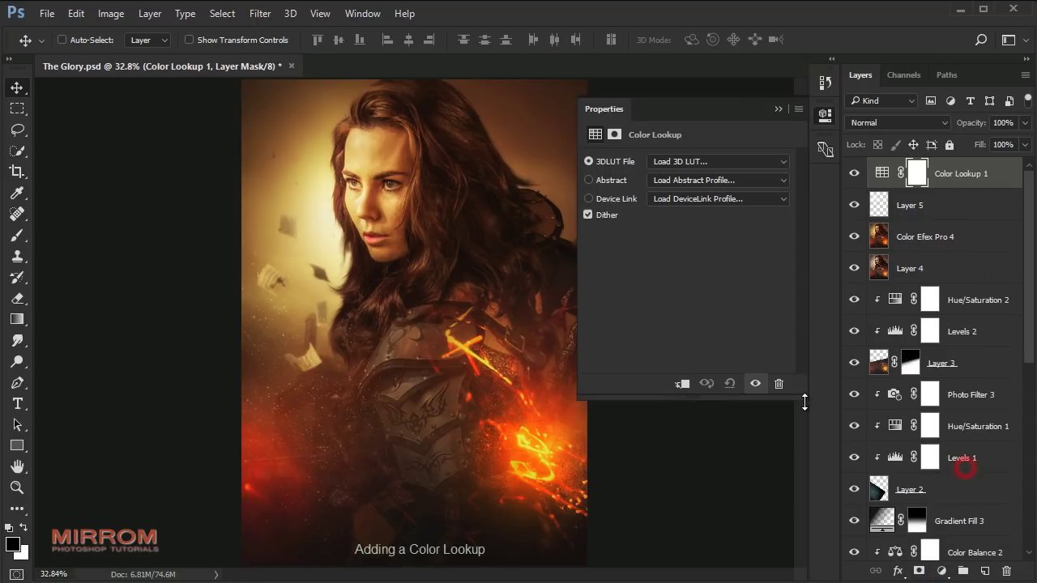
{"action": "left_click", "coordinate": [701, 161]}
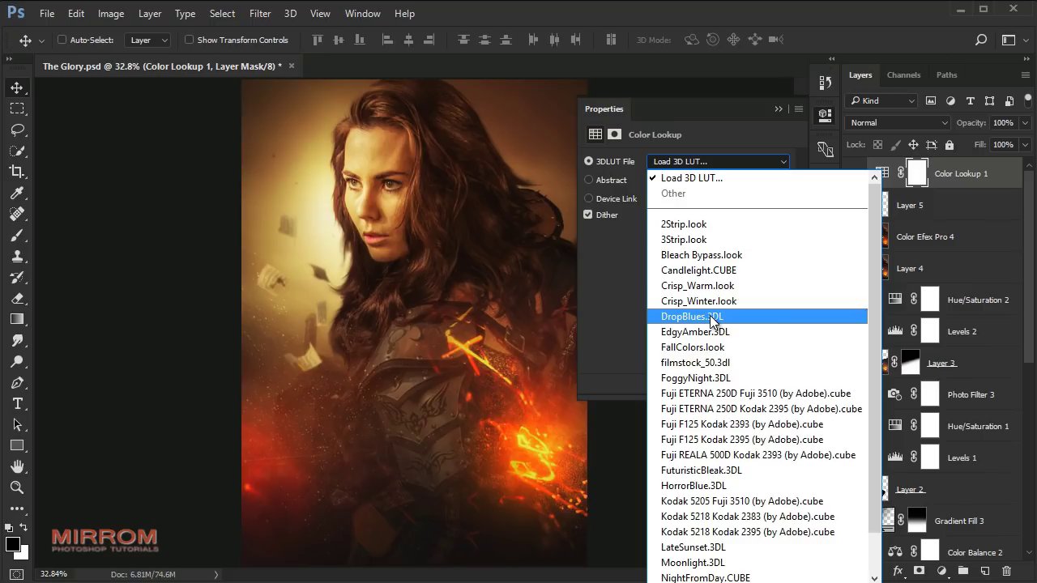
{"action": "left_click", "coordinate": [717, 310]}
{"action": "left_click", "coordinate": [755, 383]}
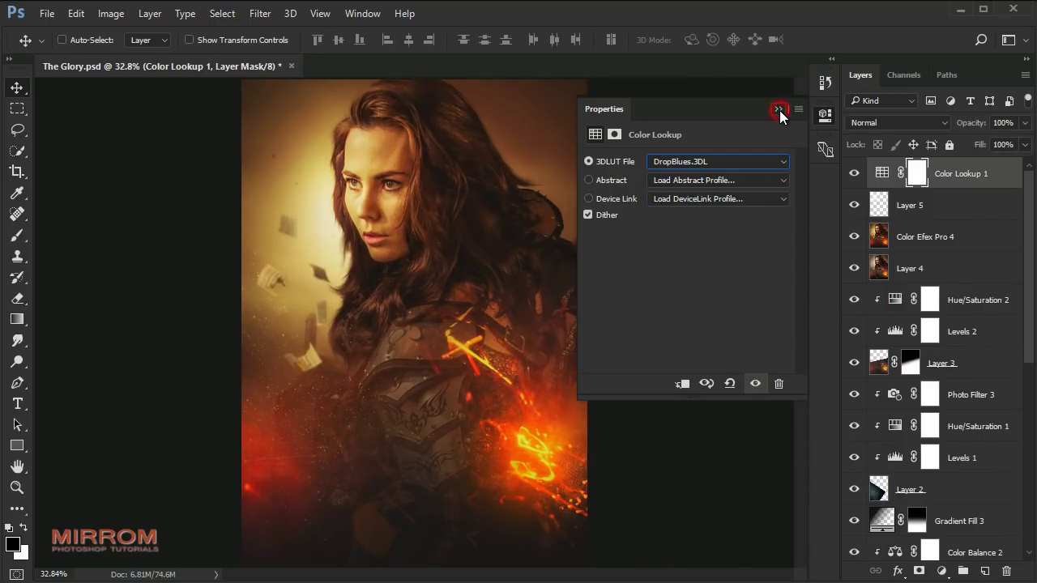
{"action": "left_click", "coordinate": [778, 109]}
Add a Curves layer with a slightly lowered midpoint and the black point nudged right
{"action": "left_click", "coordinate": [942, 571]}
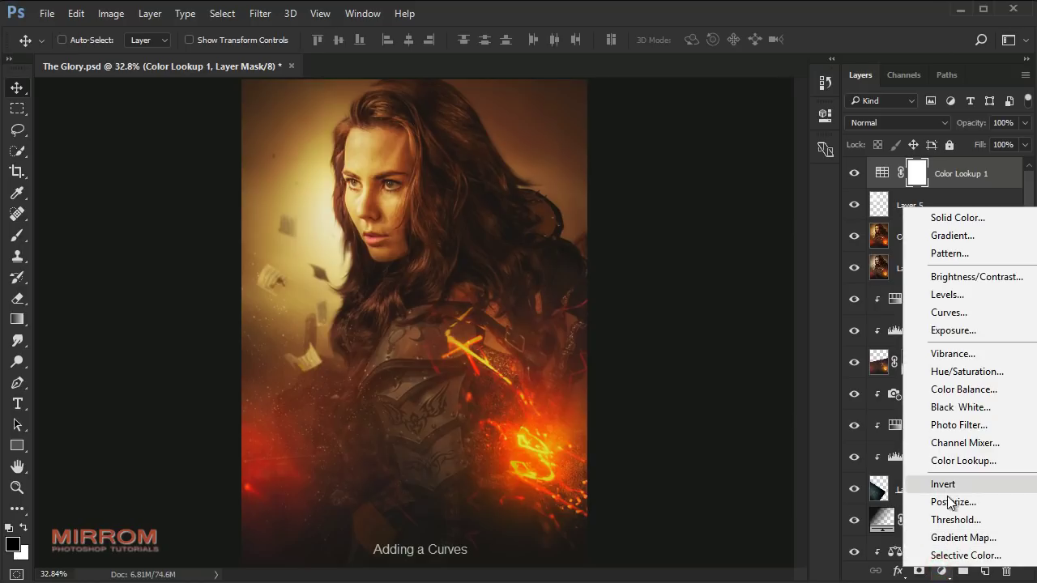
{"action": "left_click", "coordinate": [950, 313]}
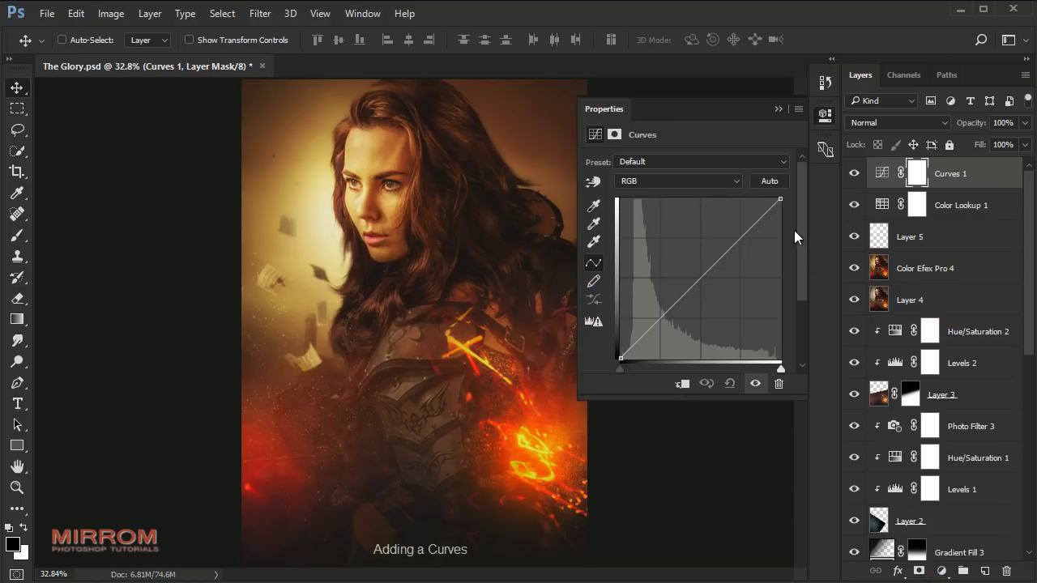
{"action": "left_click_drag", "start_coordinate": [705, 273], "coordinate": [704, 282]}
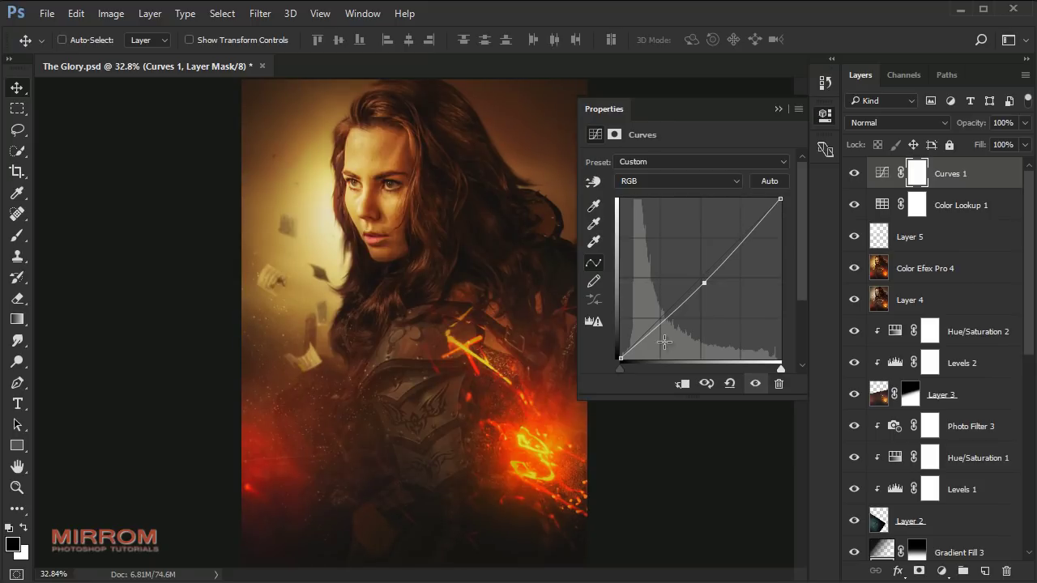
{"action": "left_click_drag", "start_coordinate": [619, 369], "coordinate": [623, 375]}
{"action": "left_click", "coordinate": [755, 384]}
{"action": "left_click", "coordinate": [778, 108]}
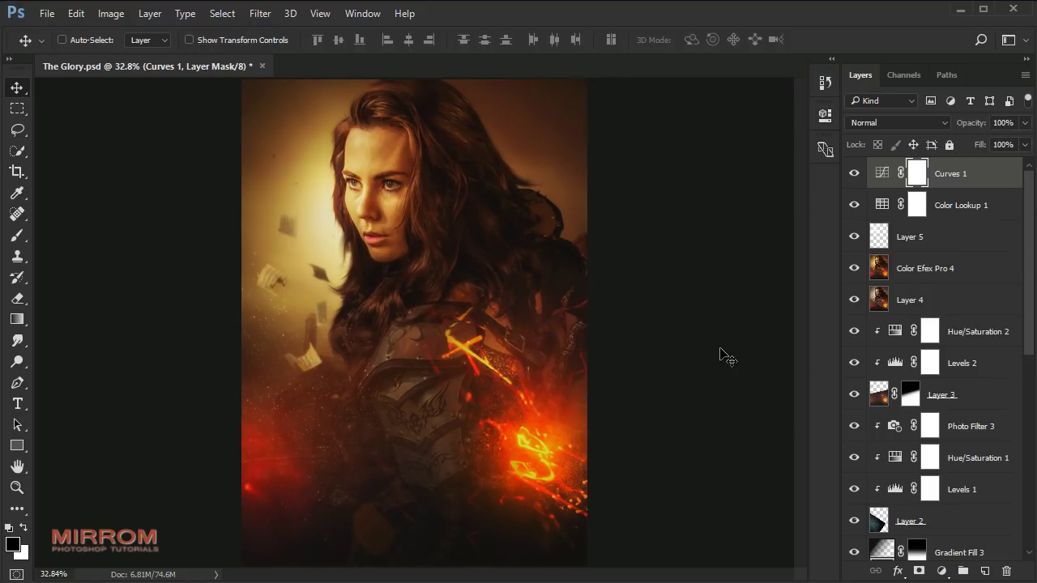
{"action": "left_click", "coordinate": [418, 145]}
Zoom in on the armour and pick the Horizontal Type Tool with the Character panel open
{"action": "scroll", "coordinate": [453, 202], "scroll_direction": "down", "scroll_amount": 2}
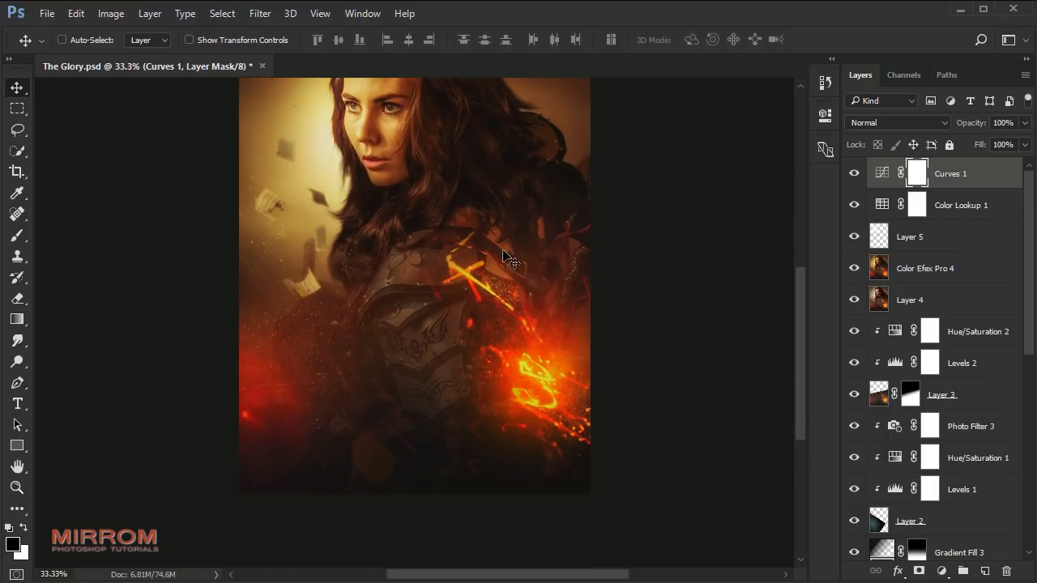
{"action": "left_click", "coordinate": [484, 243]}
{"action": "scroll", "coordinate": [484, 243], "scroll_direction": "down", "scroll_amount": 2}
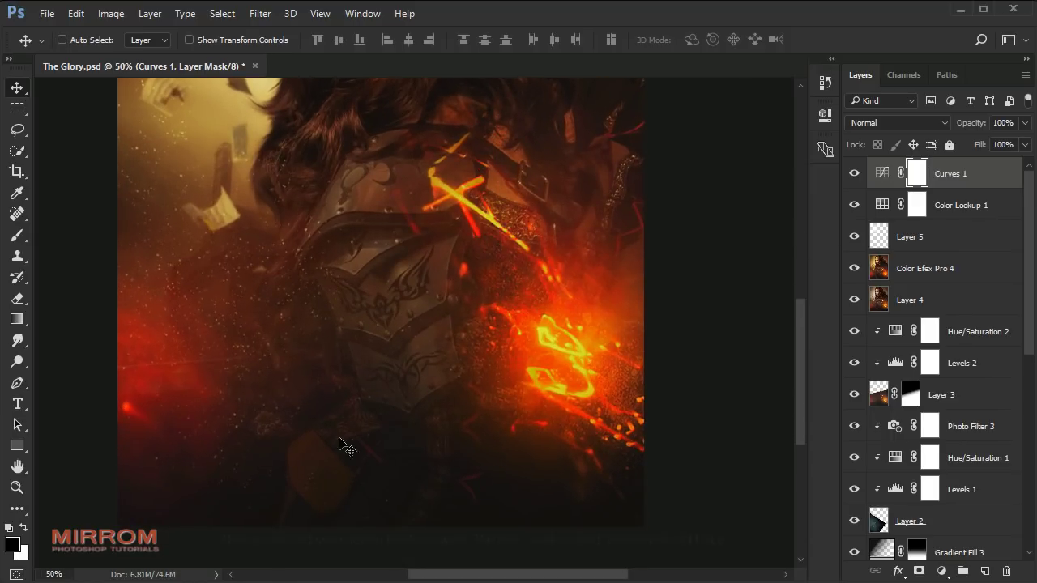
{"action": "left_click", "coordinate": [17, 404]}
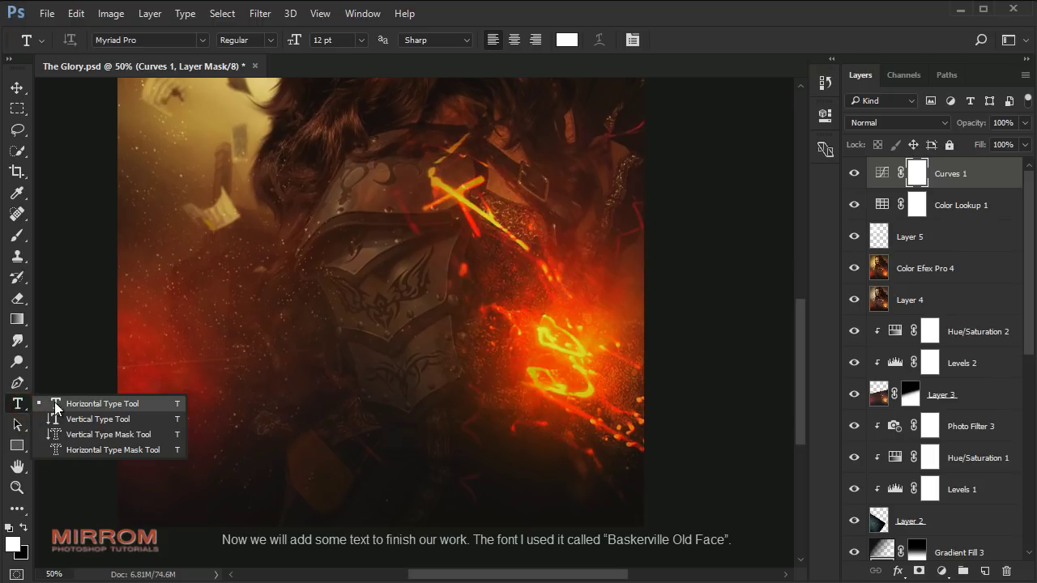
{"action": "left_click", "coordinate": [59, 408]}
Set the type to Baskerville Old Face at 48 pt and place the cursor lower middle
{"action": "left_click", "coordinate": [633, 39]}
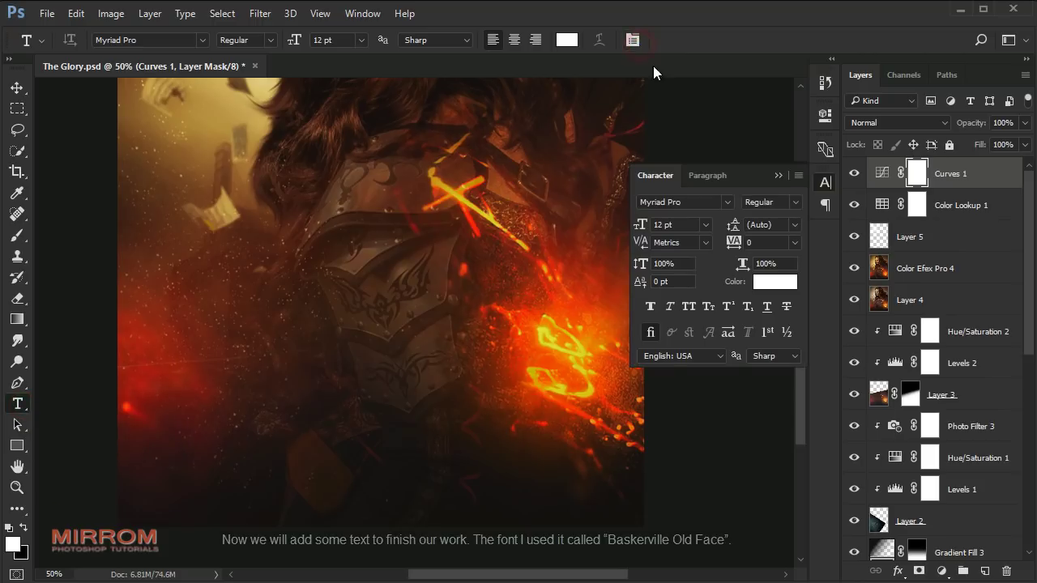
{"action": "left_click", "coordinate": [730, 201]}
{"action": "scroll", "coordinate": [730, 205], "scroll_direction": "up", "scroll_amount": 2}
{"action": "scroll", "coordinate": [746, 193], "scroll_direction": "up", "scroll_amount": 15}
{"action": "left_click", "coordinate": [764, 342]}
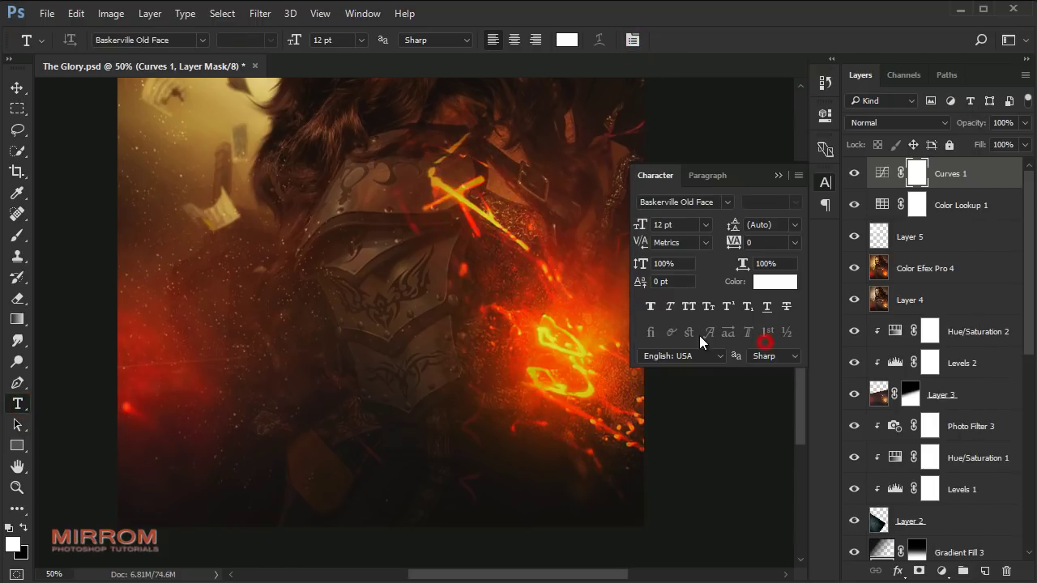
{"action": "left_click", "coordinate": [708, 225]}
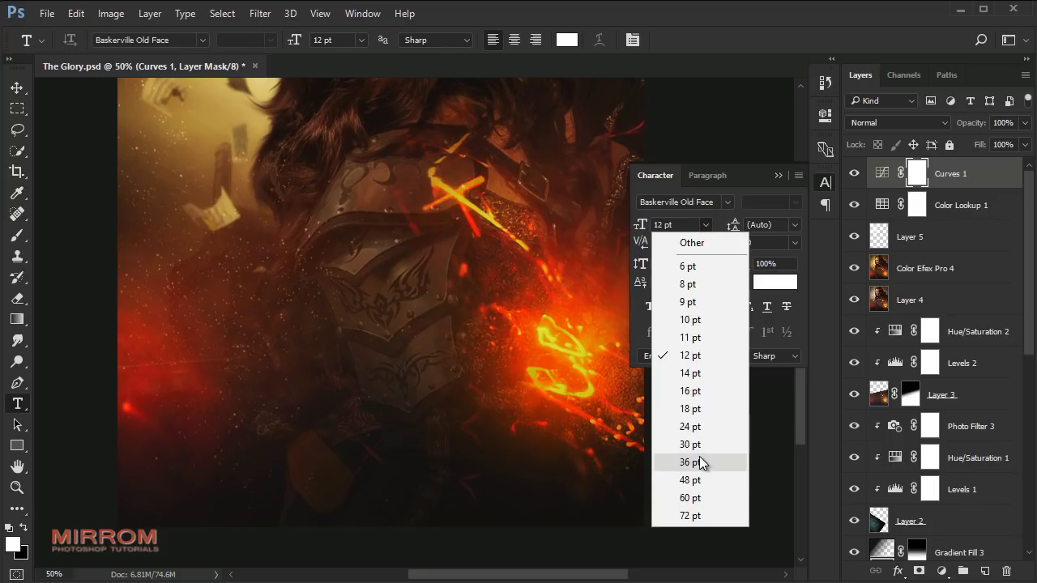
{"action": "left_click", "coordinate": [698, 480]}
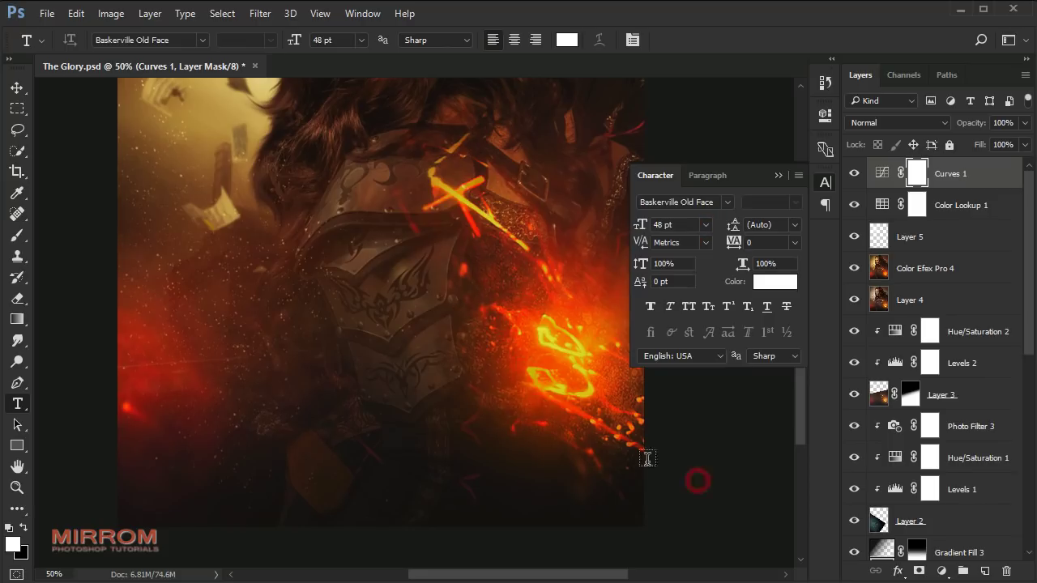
{"action": "left_click", "coordinate": [352, 411]}
Type the word THE and move it higher on the image
{"action": "type", "text": "TH"}
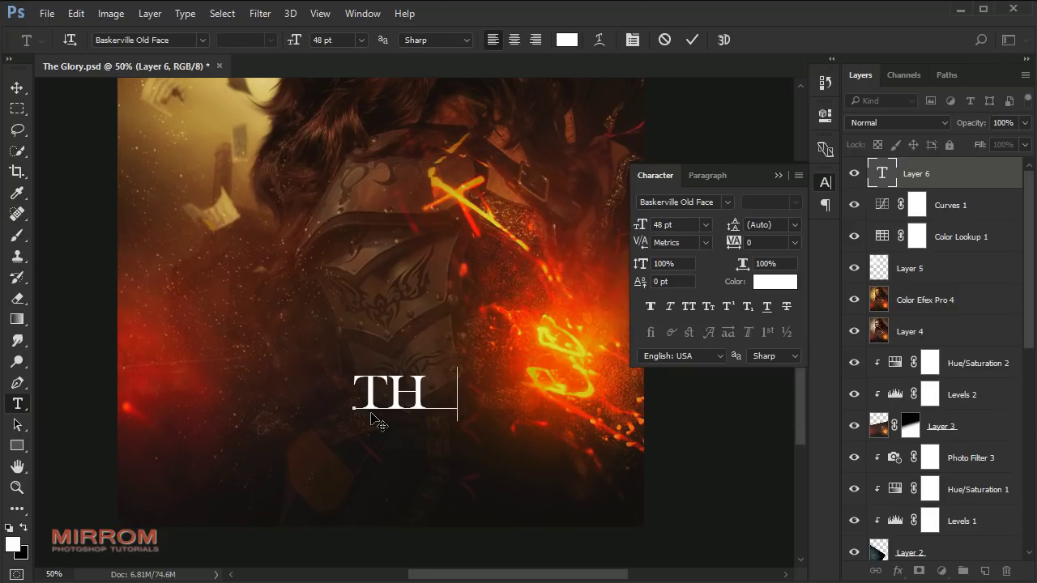
{"action": "type", "text": "E"}
{"action": "left_click", "coordinate": [693, 41]}
{"action": "key", "text": "v"}
{"action": "left_click_drag", "start_coordinate": [466, 405], "coordinate": [462, 357]}
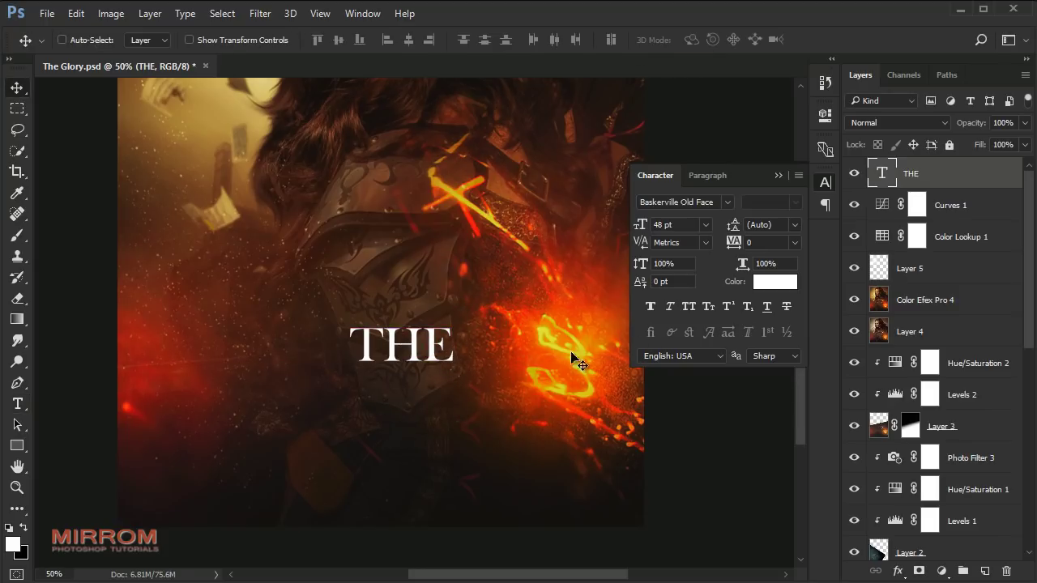
Make THE 72 pt with -10 tracking, centre-aligned and centred horizontally on the image
{"action": "left_click", "coordinate": [705, 224]}
{"action": "left_click", "coordinate": [693, 514]}
{"action": "left_click_drag", "start_coordinate": [474, 352], "coordinate": [462, 352]}
{"action": "left_click", "coordinate": [795, 242]}
{"action": "left_click", "coordinate": [790, 339]}
{"action": "left_click_drag", "start_coordinate": [466, 348], "coordinate": [446, 348]}
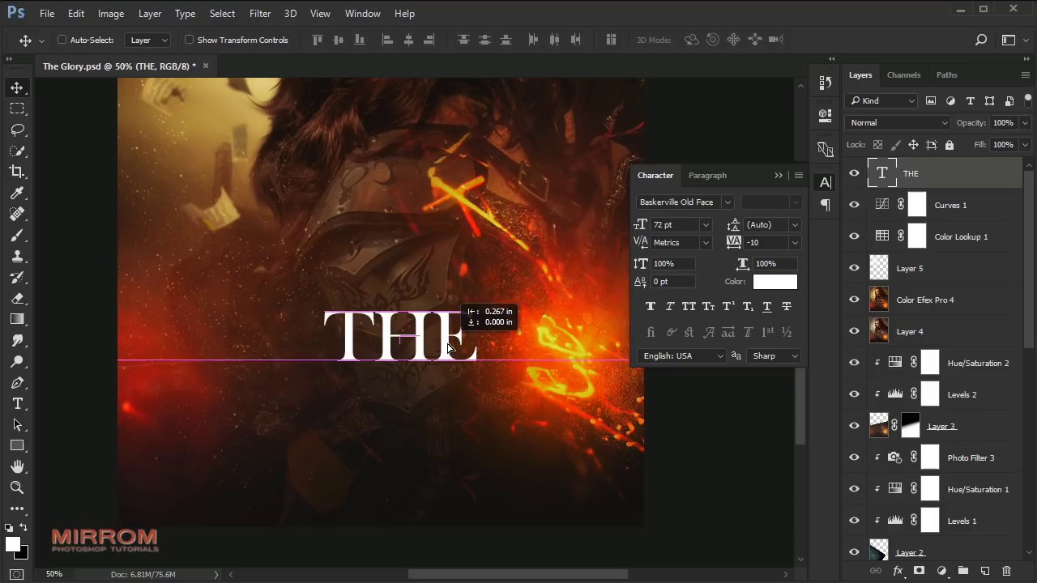
{"action": "left_click", "coordinate": [711, 175]}
{"action": "left_click", "coordinate": [672, 203]}
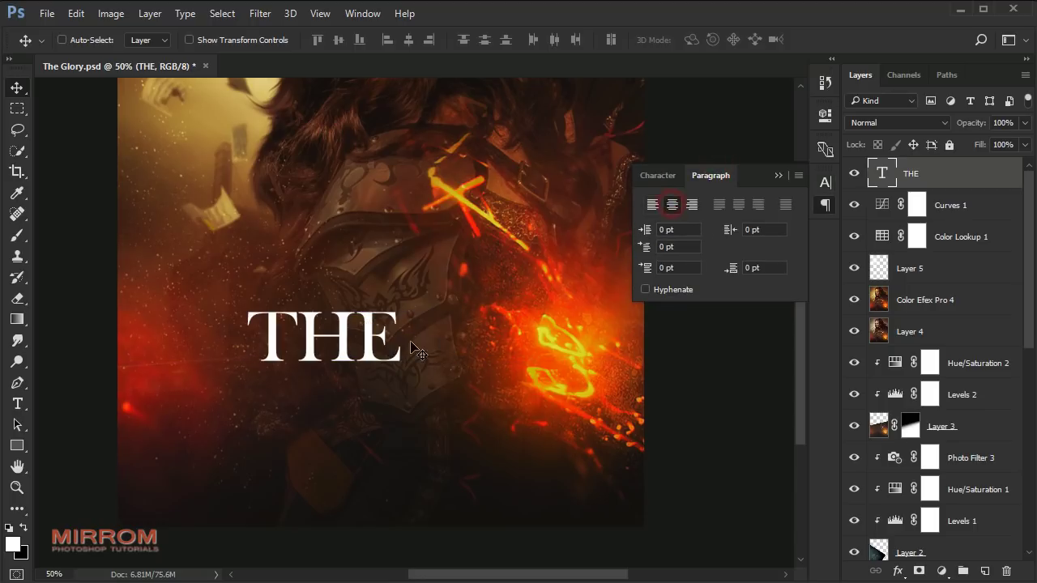
{"action": "left_click_drag", "start_coordinate": [386, 320], "coordinate": [462, 340]}
Add a GLORY text layer beneath THE and enlarge it to 85 pt
{"action": "left_click", "coordinate": [942, 209]}
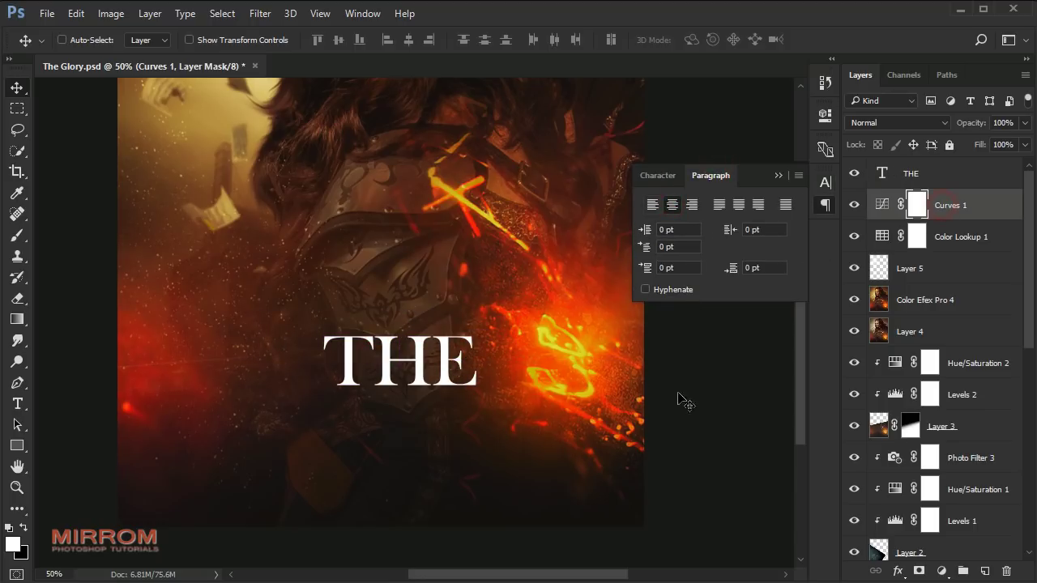
{"action": "key", "text": "t"}
{"action": "left_click", "coordinate": [384, 461]}
{"action": "type", "text": "GLORY"}
{"action": "left_click", "coordinate": [692, 39]}
{"action": "key", "text": "v"}
{"action": "left_click_drag", "start_coordinate": [462, 394], "coordinate": [477, 381]}
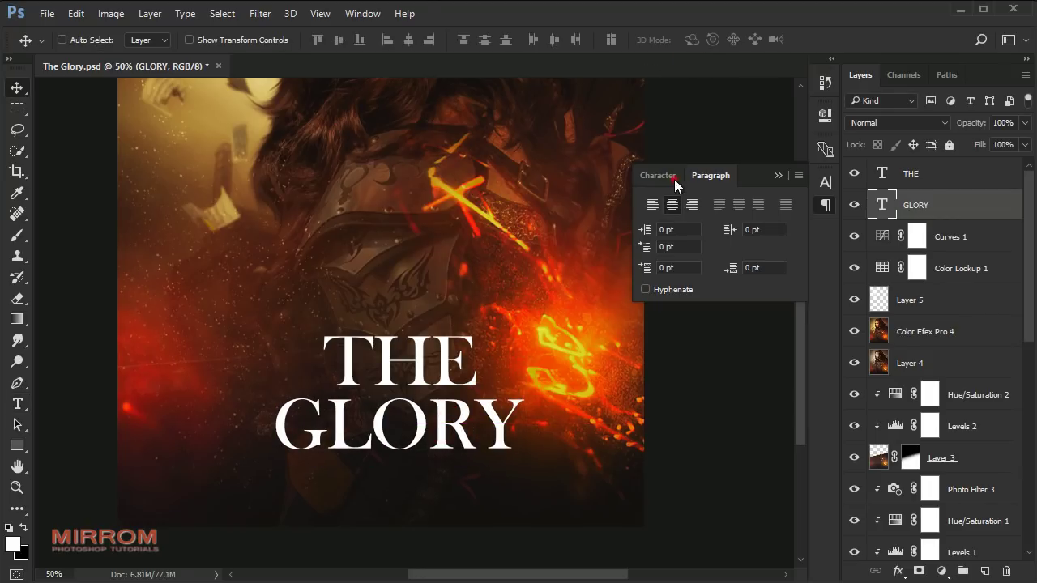
{"action": "left_click", "coordinate": [674, 179]}
{"action": "left_click", "coordinate": [705, 225]}
{"action": "left_click", "coordinate": [677, 224]}
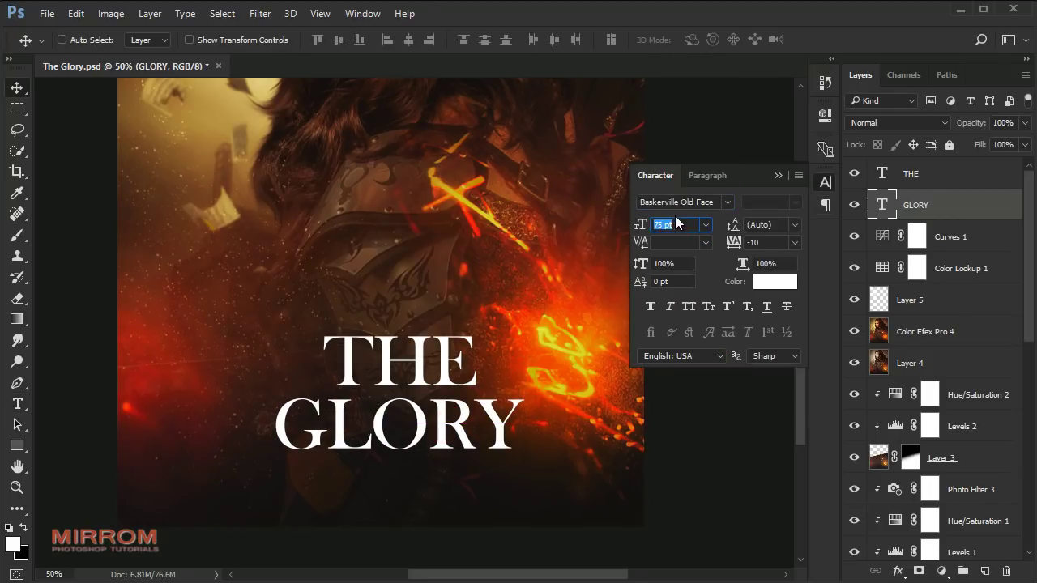
{"action": "type", "text": "85"}
{"action": "key", "text": "Return"}
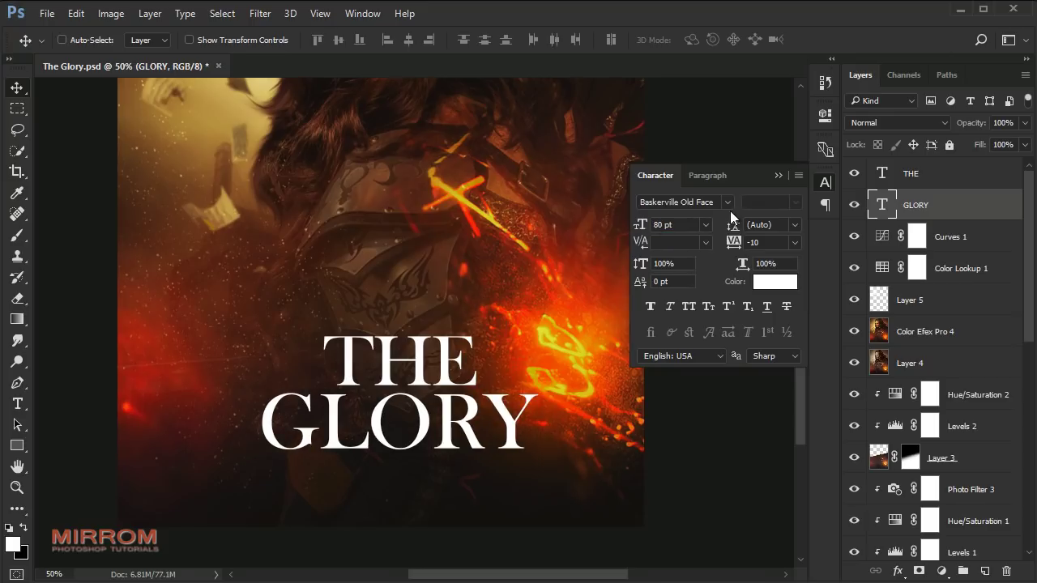
Centre THE and GLORY horizontally on the canvas and nudge them upward
{"action": "left_click", "coordinate": [914, 174], "text": "shift"}
{"action": "left_click", "coordinate": [409, 39]}
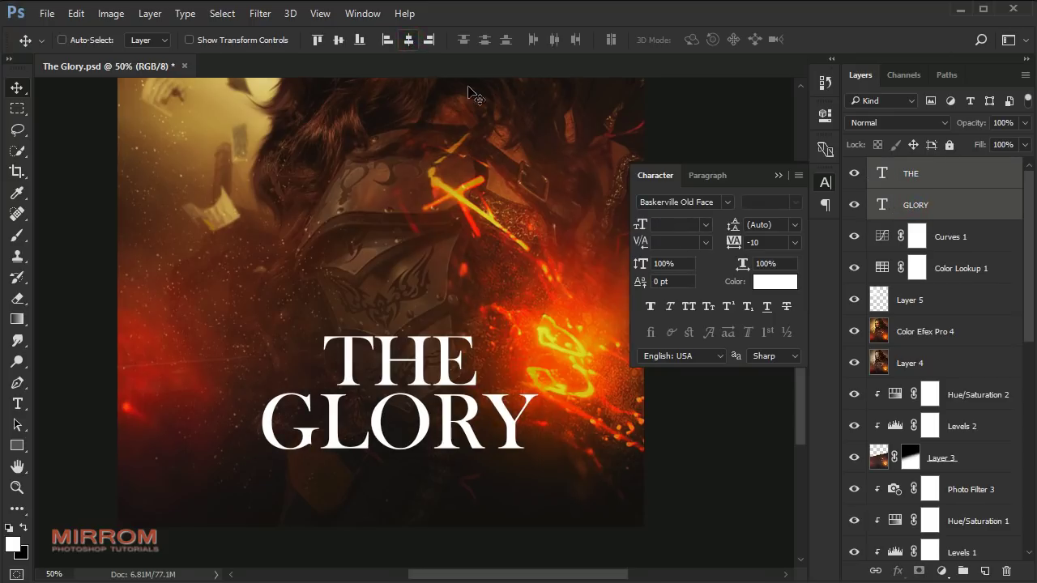
{"action": "left_click", "coordinate": [924, 345], "text": "ctrl"}
{"action": "left_click", "coordinate": [413, 44]}
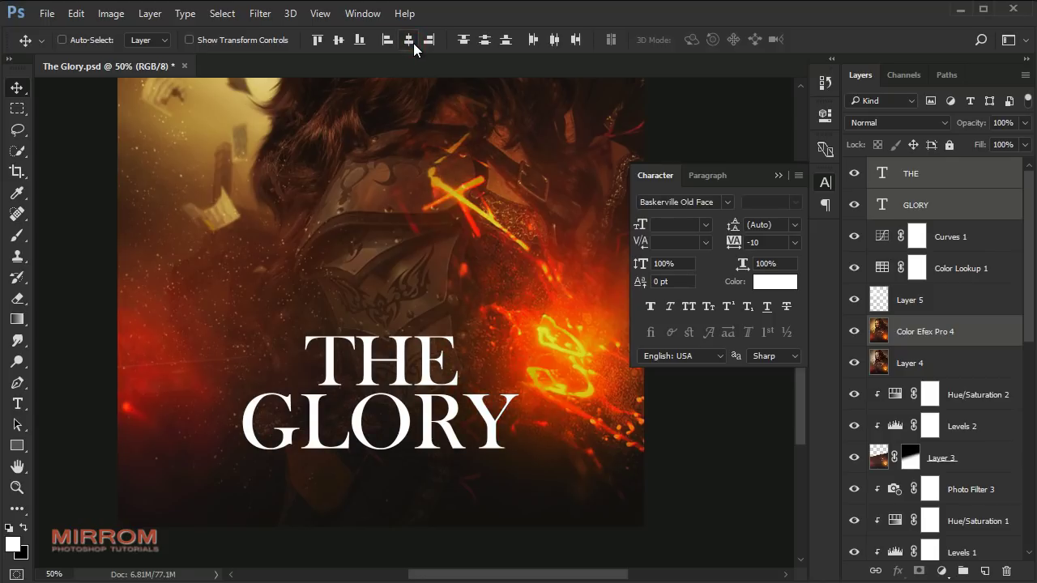
{"action": "left_click", "coordinate": [921, 174]}
{"action": "left_click", "coordinate": [922, 204], "text": "shift"}
{"action": "key", "text": "shift+Up"}
{"action": "key", "text": "shift+Up"}
{"action": "key", "text": "shift+Up"}
{"action": "key", "text": "shift+Up"}
{"action": "key", "text": "shift+Up"}
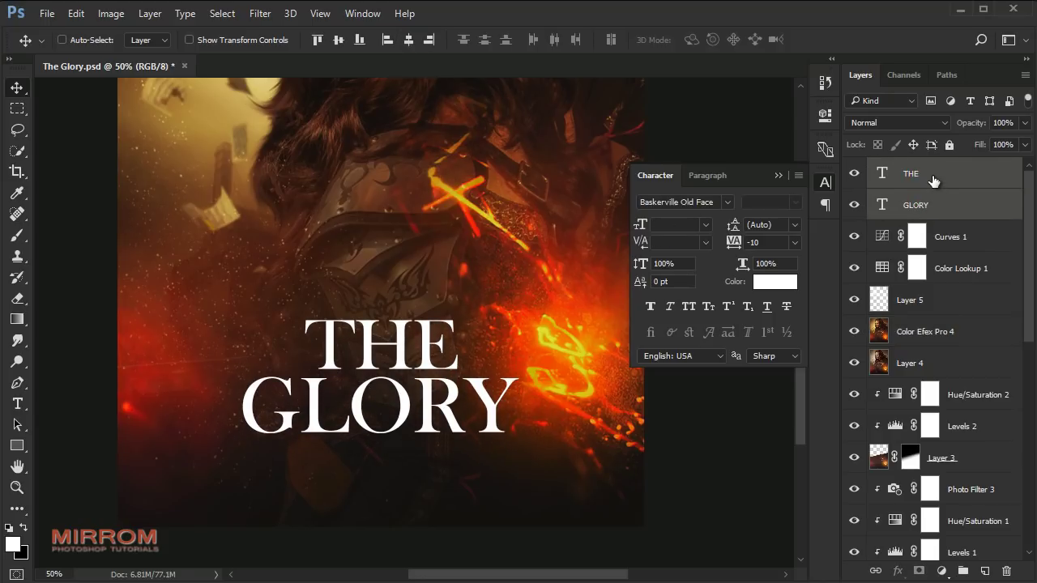
Select only the THE layer and close the Character panel
{"action": "left_click", "coordinate": [935, 179]}
{"action": "left_click", "coordinate": [834, 184]}
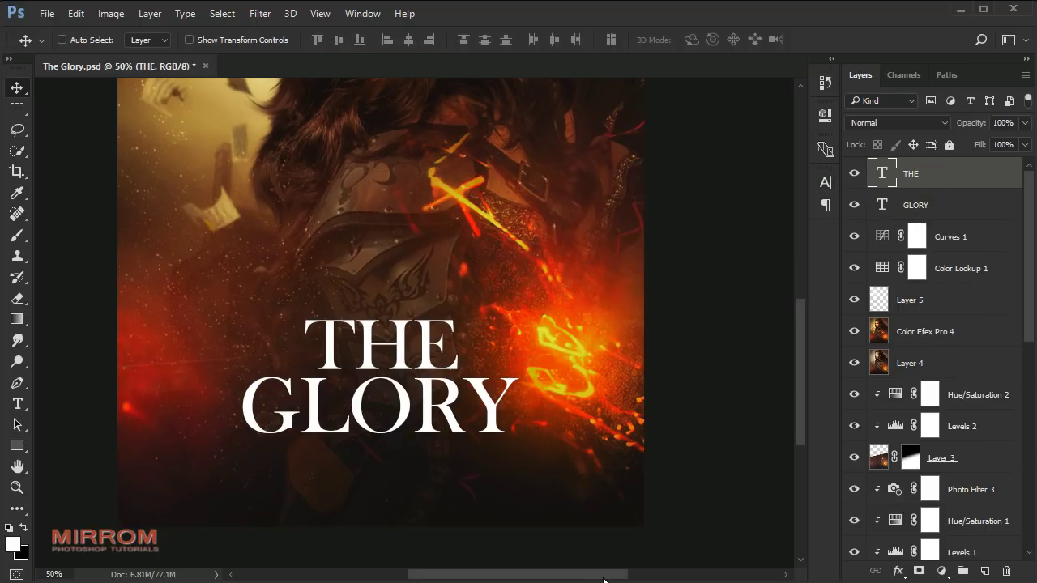
{"action": "left_click_drag", "start_coordinate": [609, 574], "coordinate": [630, 574]}
{"action": "left_click", "coordinate": [898, 571]}
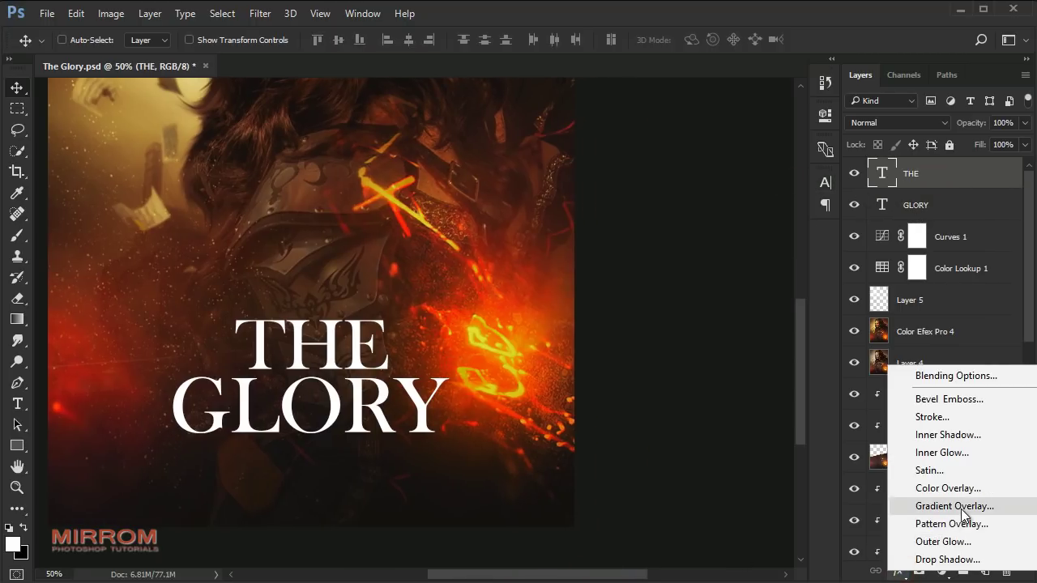
Add a Gradient Overlay to THE using the Gold gradient preset
{"action": "left_click", "coordinate": [915, 501]}
{"action": "left_click_drag", "start_coordinate": [468, 74], "coordinate": [589, 104]}
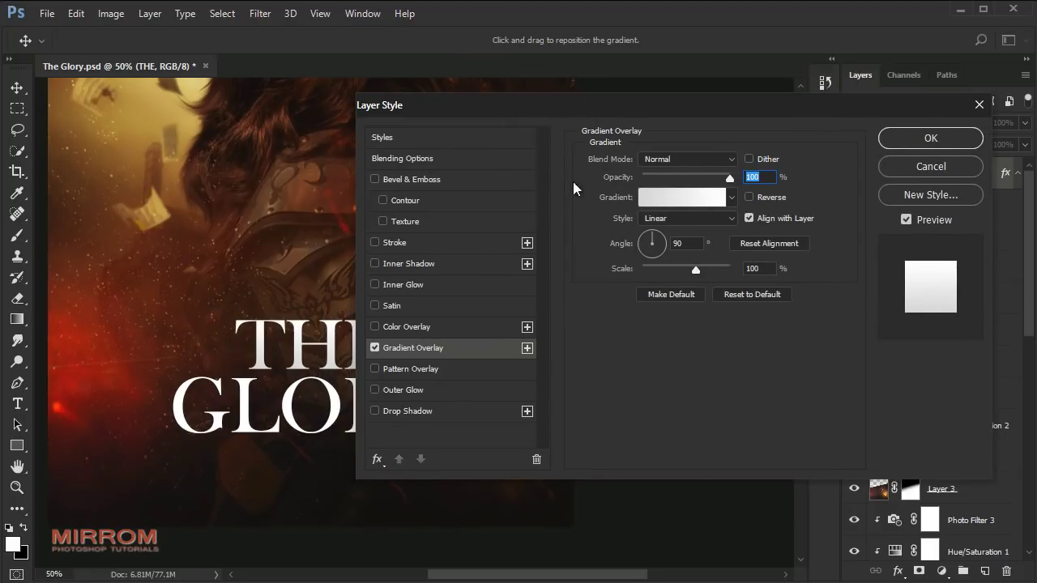
{"action": "left_click_drag", "start_coordinate": [528, 577], "coordinate": [557, 579]}
{"action": "left_click", "coordinate": [682, 197]}
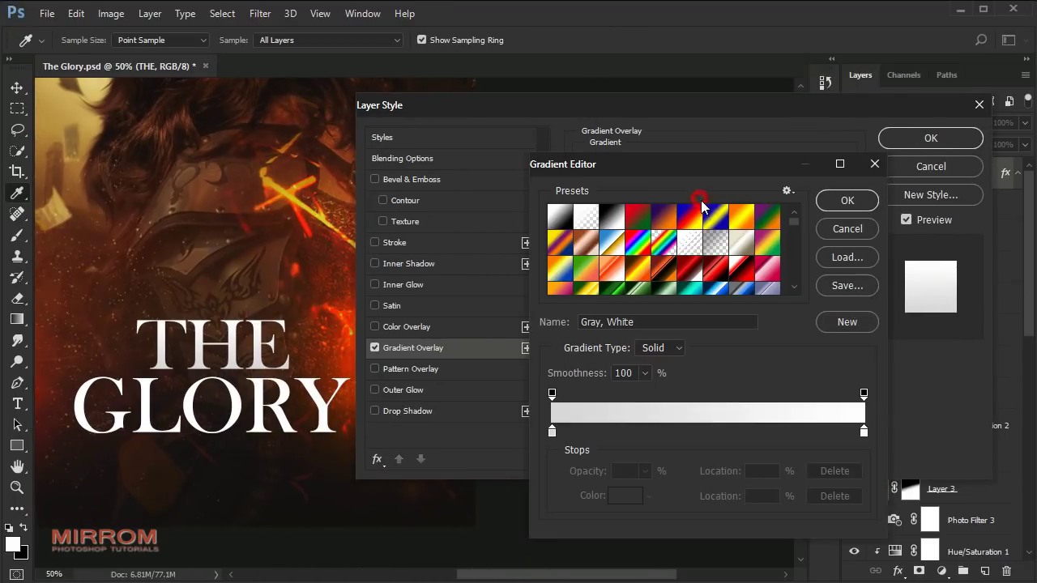
{"action": "left_click_drag", "start_coordinate": [795, 223], "coordinate": [795, 280]}
{"action": "left_click", "coordinate": [742, 287]}
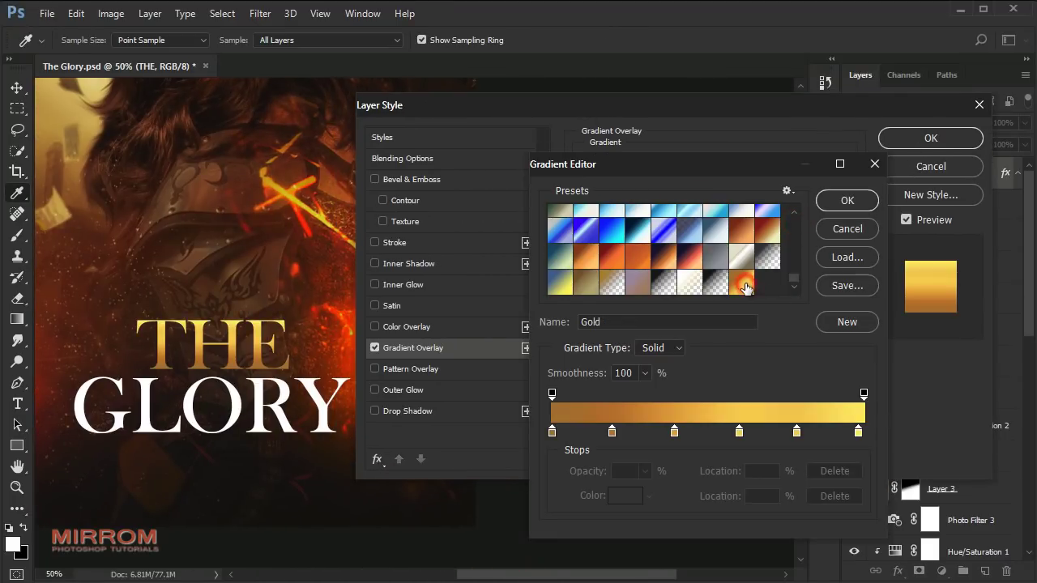
Recolour the first, second and location-39 gradient stops with new hex values
{"action": "left_click", "coordinate": [552, 432]}
{"action": "left_click", "coordinate": [624, 496]}
{"action": "left_click", "coordinate": [654, 378]}
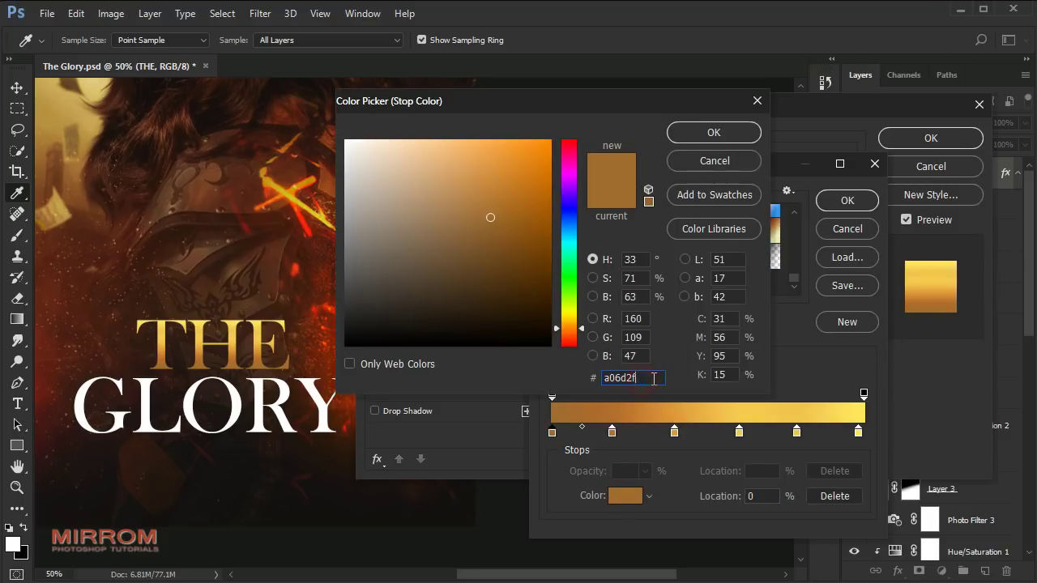
{"action": "left_click", "coordinate": [714, 132]}
{"action": "left_click", "coordinate": [611, 432]}
{"action": "left_click", "coordinate": [625, 495]}
{"action": "left_click", "coordinate": [650, 378]}
{"action": "left_click", "coordinate": [714, 132]}
{"action": "left_click", "coordinate": [674, 431]}
{"action": "left_click", "coordinate": [625, 495]}
{"action": "left_click", "coordinate": [656, 379]}
{"action": "left_click", "coordinate": [714, 132]}
Recolour the stops at 60, 78 and the rightmost stop, then accept the gradient
{"action": "left_click", "coordinate": [739, 432]}
{"action": "left_click", "coordinate": [625, 495]}
{"action": "left_click", "coordinate": [660, 378]}
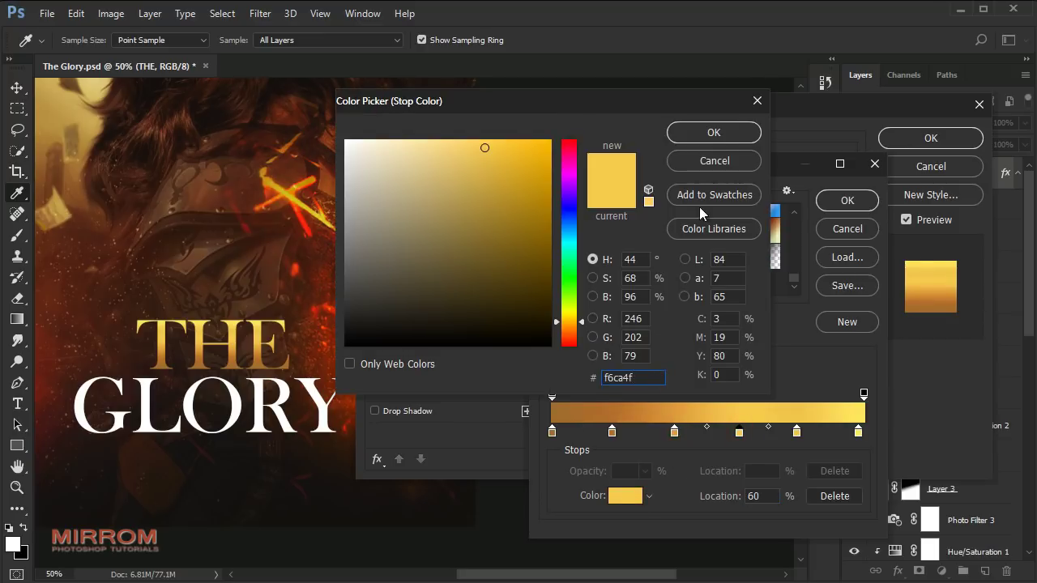
{"action": "left_click", "coordinate": [717, 132]}
{"action": "left_click", "coordinate": [636, 496]}
{"action": "left_click", "coordinate": [652, 377]}
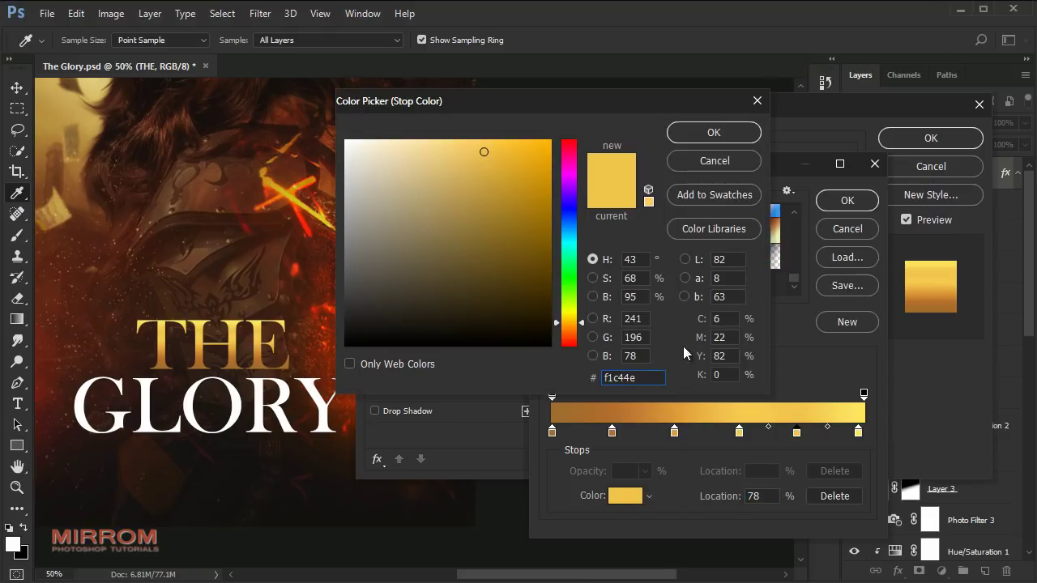
{"action": "left_click", "coordinate": [717, 132]}
{"action": "left_click", "coordinate": [858, 432]}
{"action": "left_click", "coordinate": [624, 496]}
{"action": "left_click", "coordinate": [653, 378]}
{"action": "left_click", "coordinate": [711, 134]}
{"action": "left_click", "coordinate": [848, 200]}
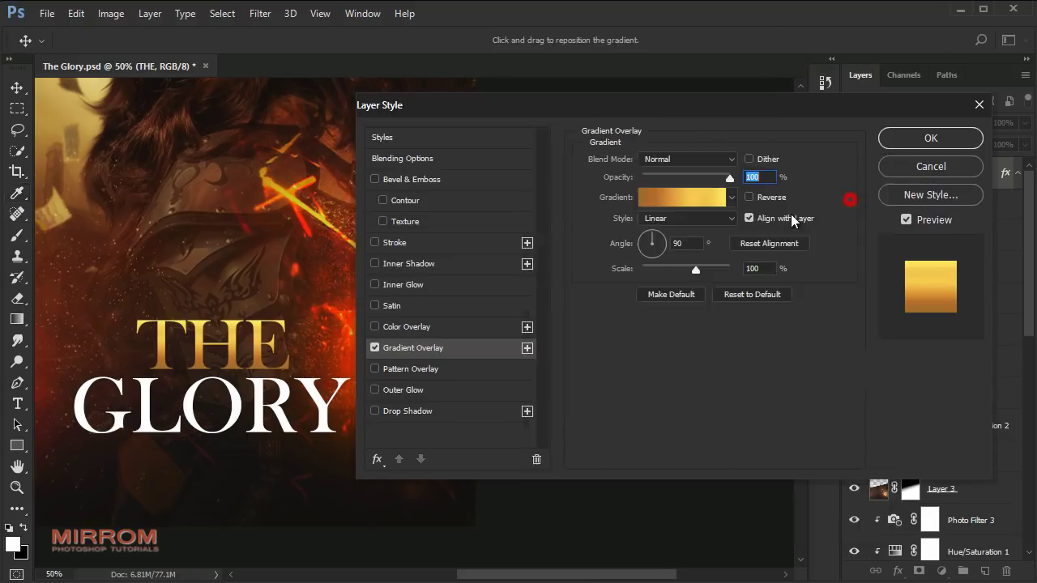
Add a drop shadow without global light: angle 112°, distance 5, size 10, opacity 45
{"action": "left_click", "coordinate": [437, 415]}
{"action": "left_click", "coordinate": [725, 206]}
{"action": "double_click", "coordinate": [690, 204]}
{"action": "key", "text": "shift+Up"}
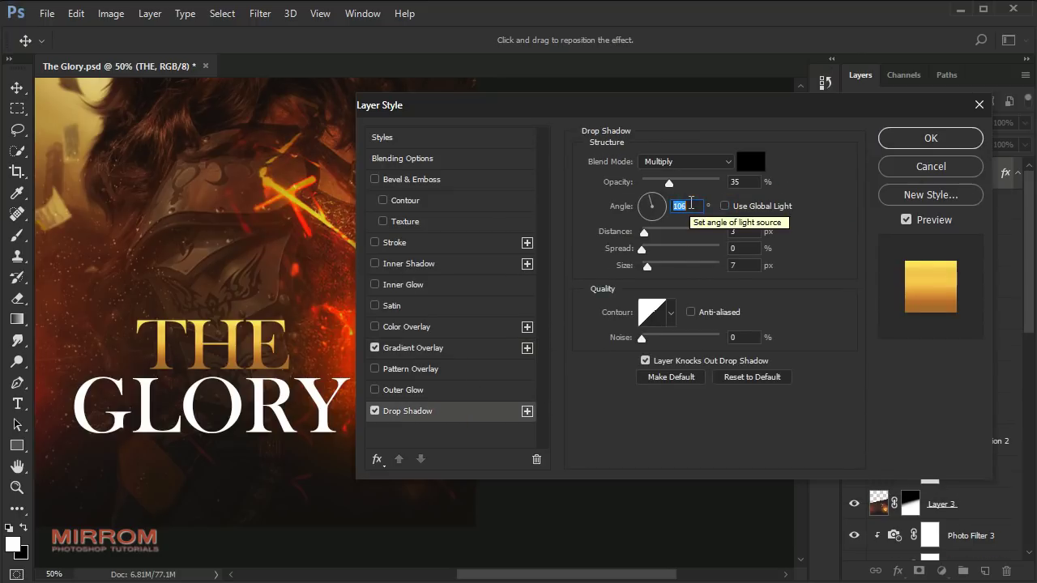
{"action": "double_click", "coordinate": [749, 231]}
{"action": "key", "text": "Up"}
{"action": "key", "text": "Up"}
{"action": "double_click", "coordinate": [749, 265]}
{"action": "key", "text": "Up"}
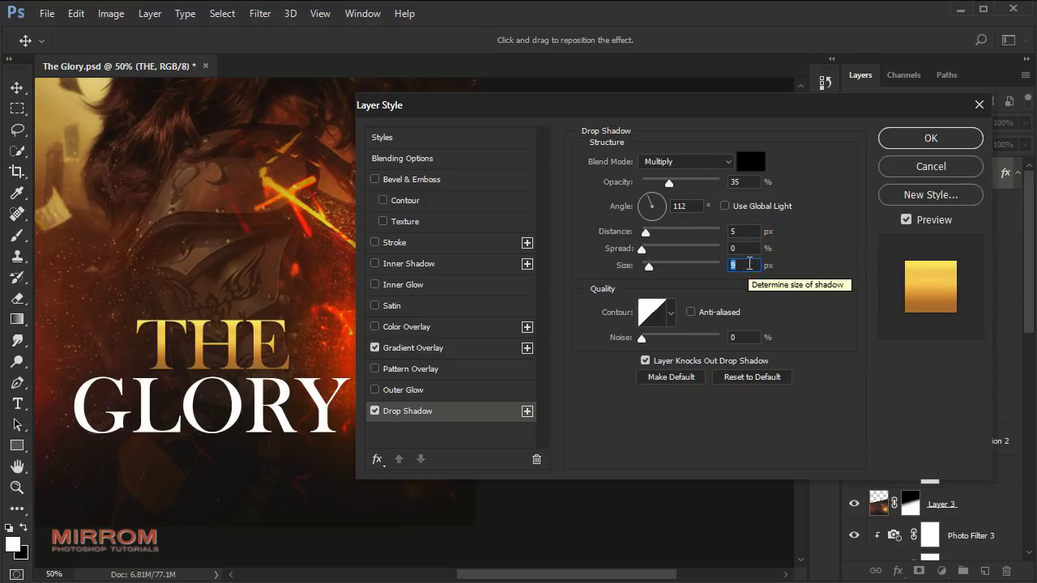
{"action": "key", "text": "Up"}
{"action": "double_click", "coordinate": [748, 182]}
{"action": "key", "text": "shift+Up"}
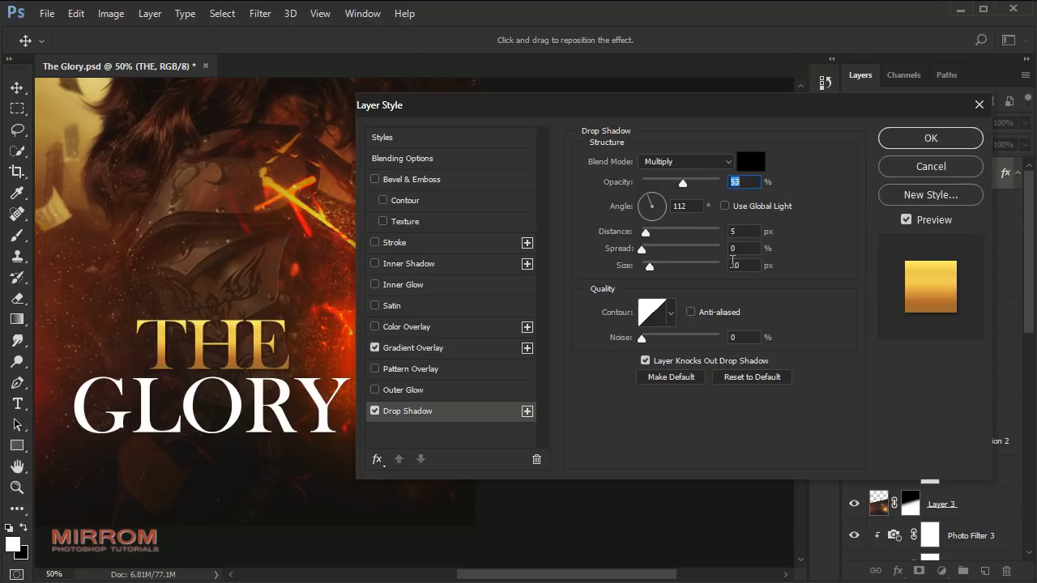
Reverse the gold gradient overlay and apply the layer style to THE
{"action": "left_click", "coordinate": [444, 350]}
{"action": "left_click", "coordinate": [749, 196]}
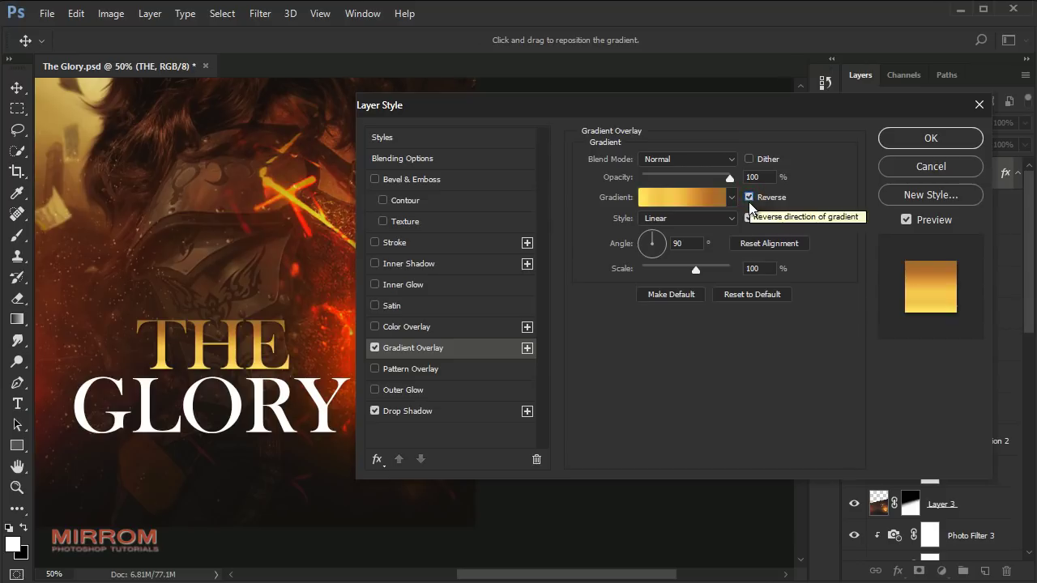
{"action": "left_click", "coordinate": [901, 141]}
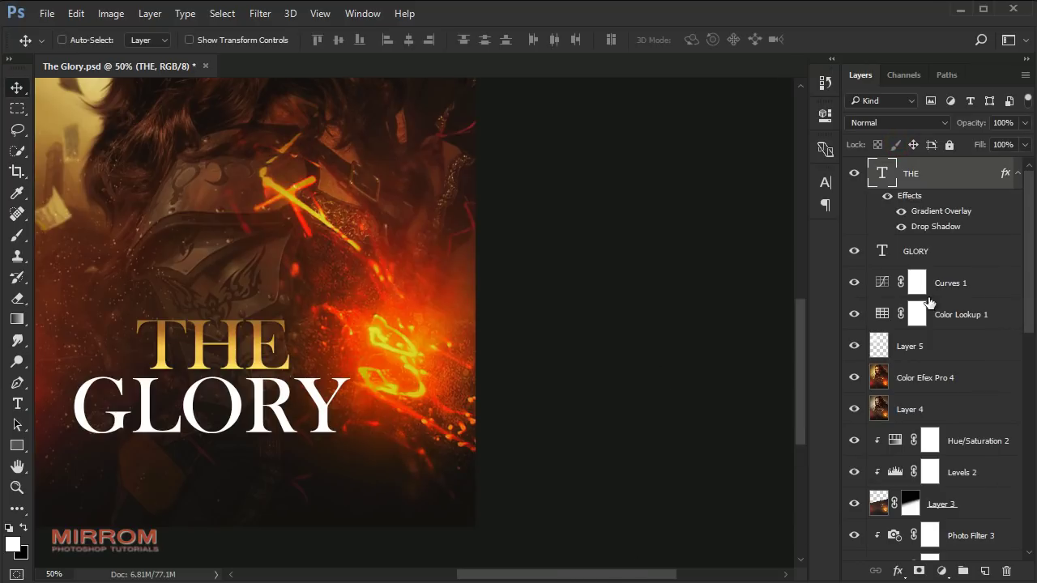
Copy THE's layer styles onto GLORY with its gradient Reverse turned off
{"action": "left_click", "coordinate": [1017, 173]}
{"action": "right_click", "coordinate": [978, 175]}
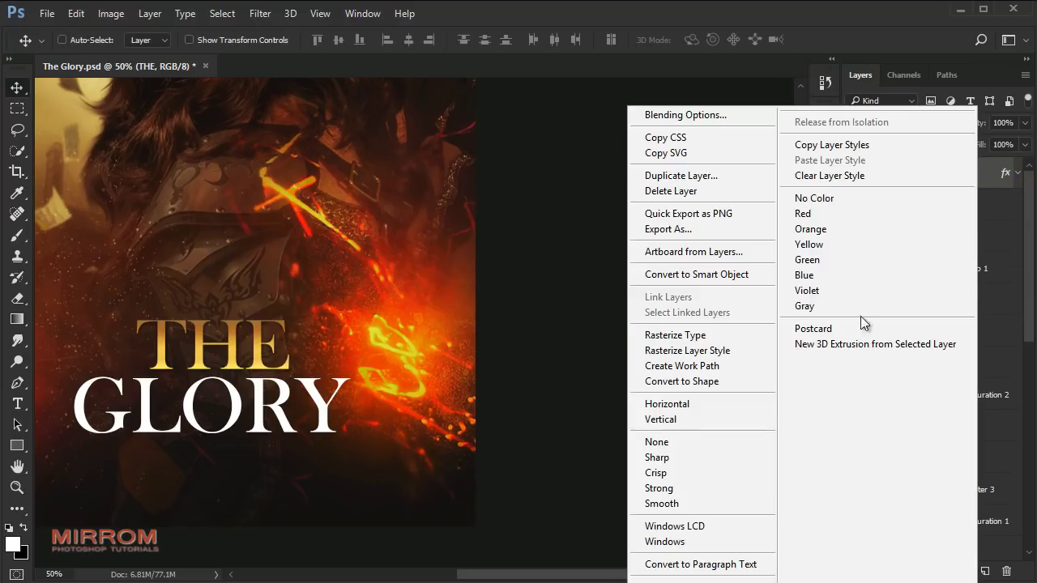
{"action": "left_click", "coordinate": [889, 152]}
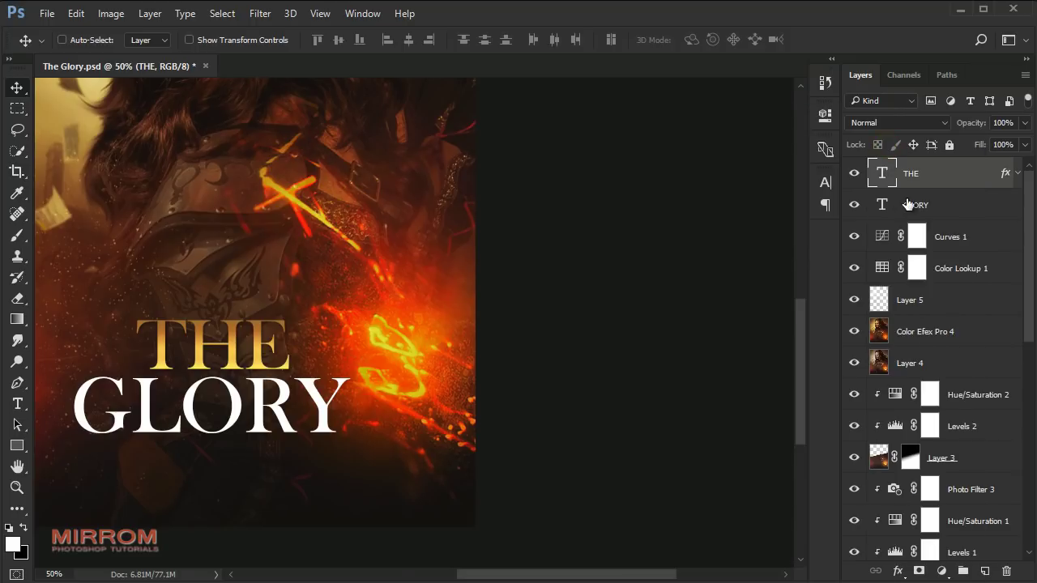
{"action": "left_click", "coordinate": [909, 204]}
{"action": "right_click", "coordinate": [960, 205]}
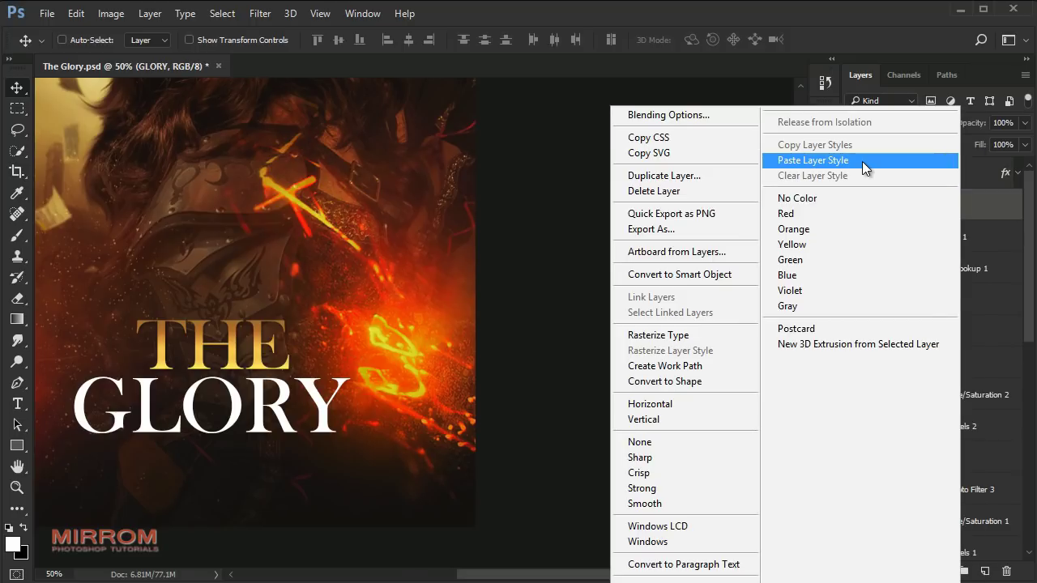
{"action": "left_click", "coordinate": [862, 161]}
{"action": "double_click", "coordinate": [912, 243]}
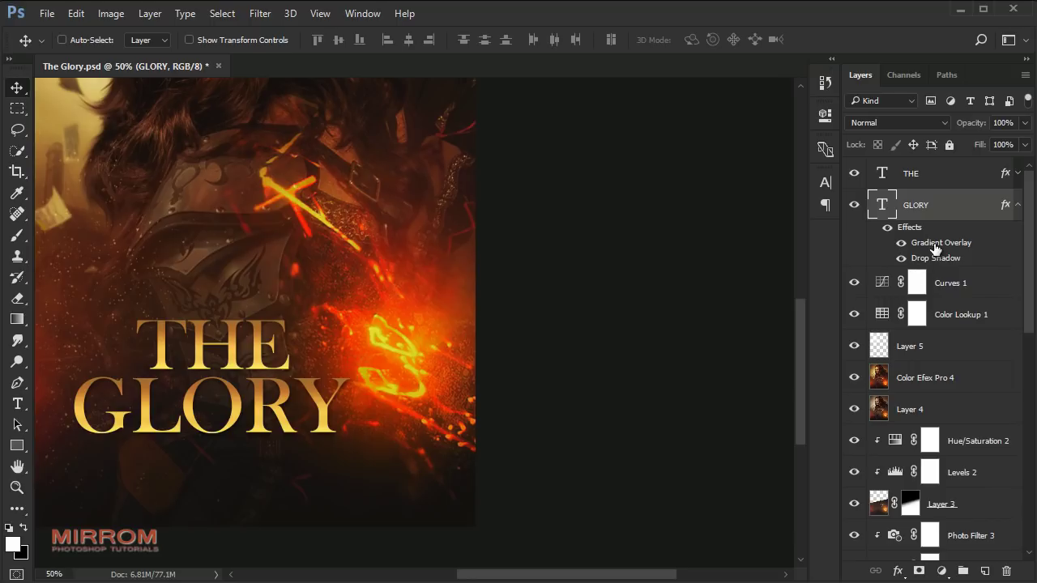
{"action": "left_click", "coordinate": [749, 197]}
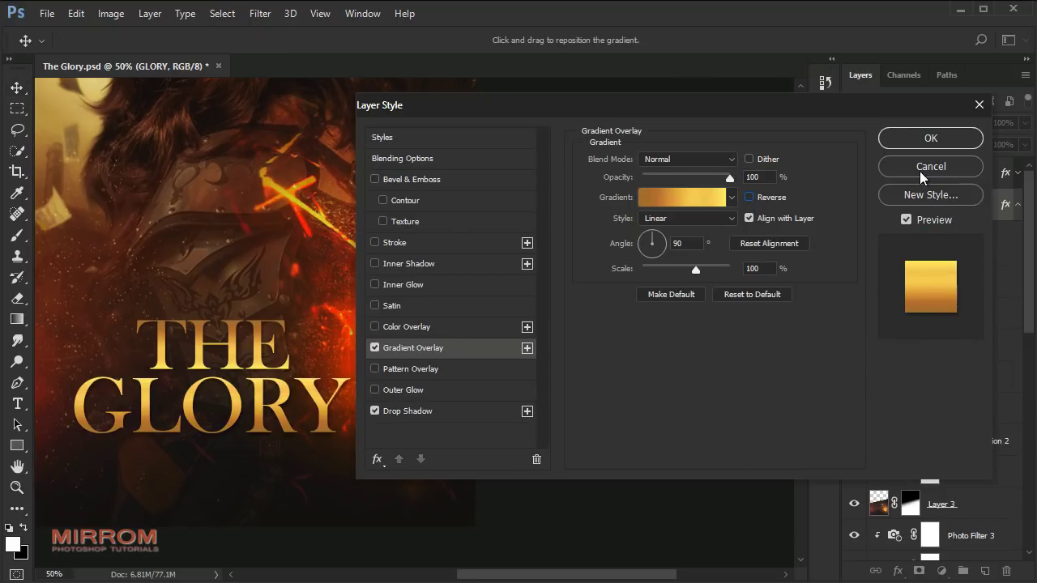
{"action": "left_click", "coordinate": [931, 138]}
{"action": "left_click", "coordinate": [1018, 206]}
Show the Footer_Text group and nudge THE and GLORY down slightly
{"action": "left_click_drag", "start_coordinate": [642, 577], "coordinate": [605, 577]}
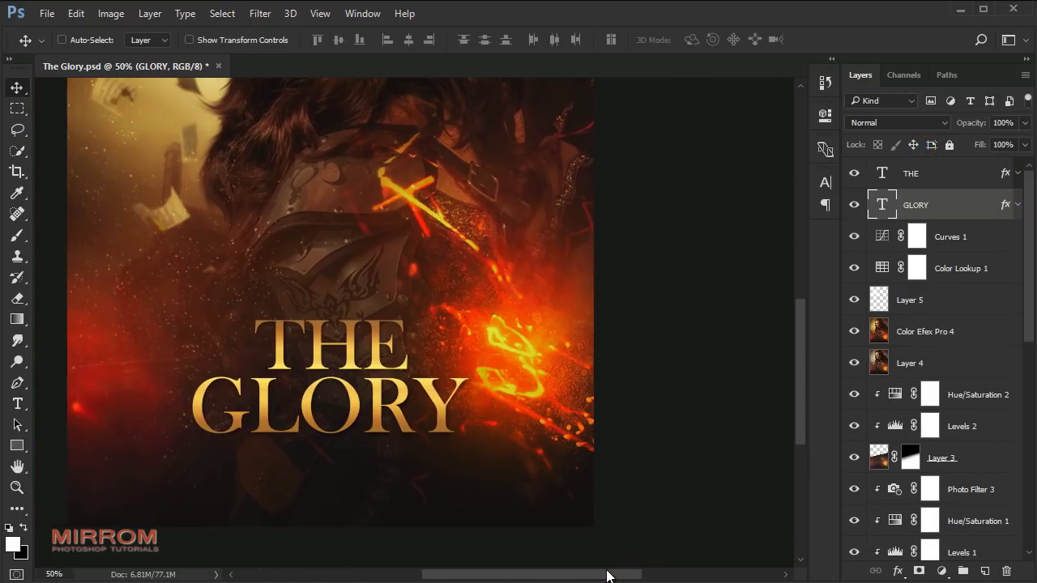
{"action": "left_click", "coordinate": [944, 238]}
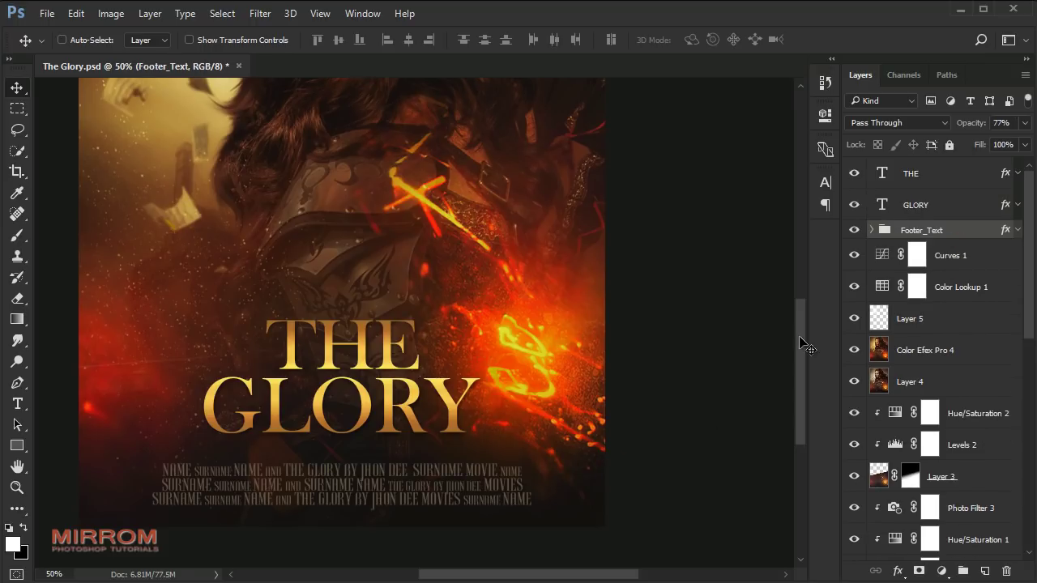
{"action": "left_click", "coordinate": [915, 205]}
{"action": "left_click", "coordinate": [922, 175], "text": "shift"}
{"action": "key", "text": "Down"}
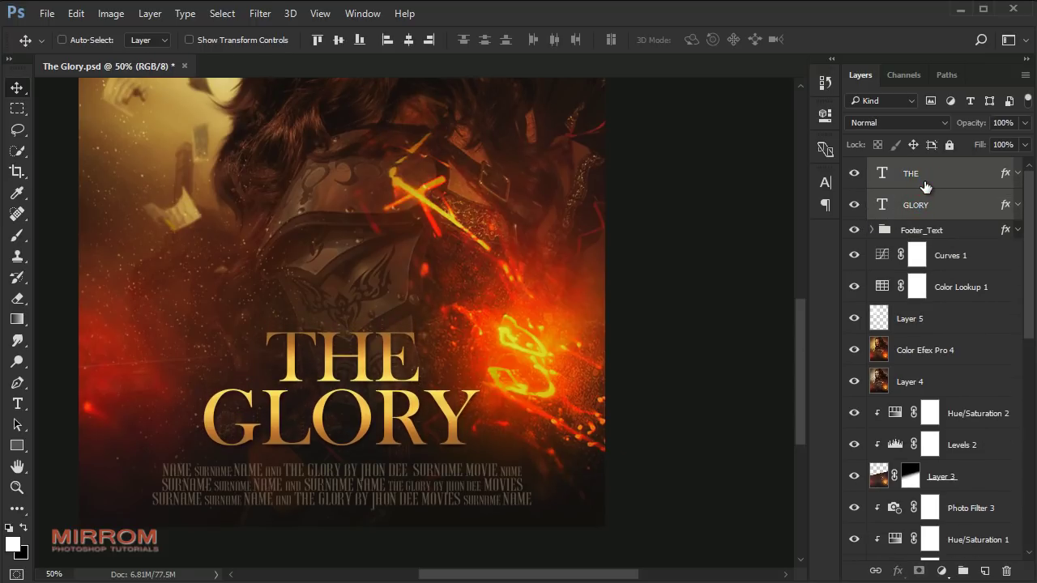